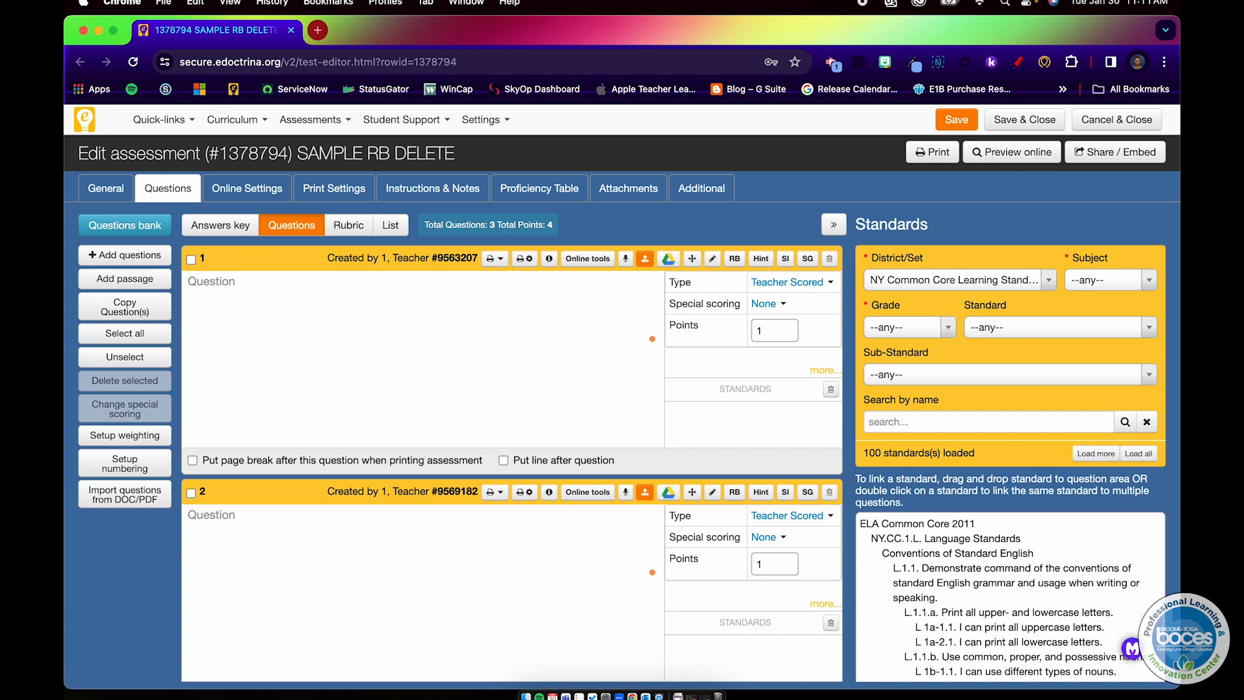
Copy the credit line and the "The diagram below shows angle ABC." sentence from the sampler's Question 9 into the assessment's question 1
{"action": "left_click_drag", "start_coordinate": [609, 36], "coordinate": [565, 36]}
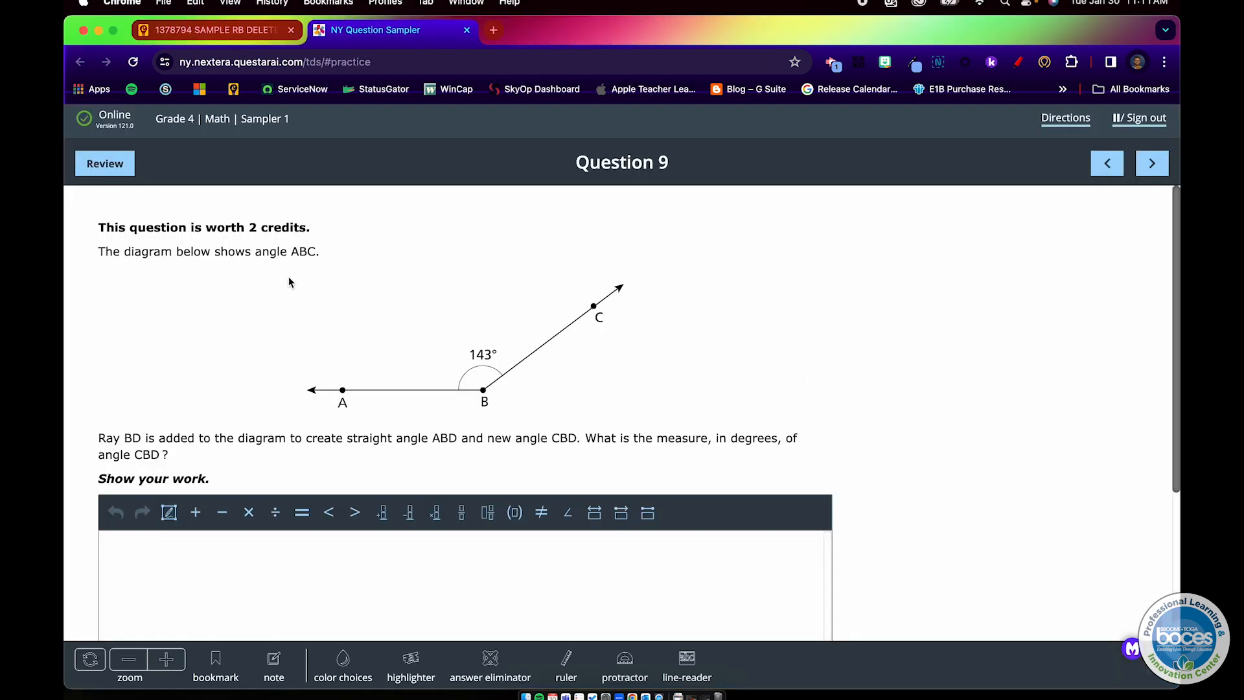
{"action": "left_click_drag", "start_coordinate": [100, 222], "coordinate": [316, 249]}
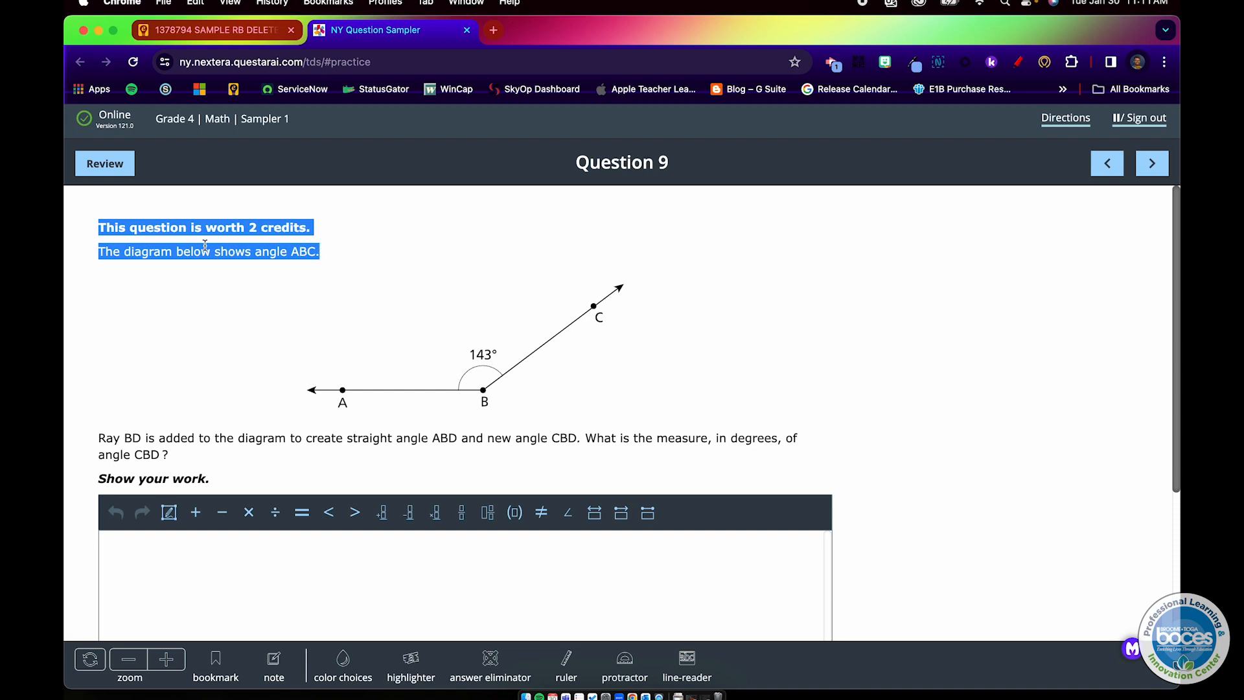
{"action": "left_click", "coordinate": [231, 33]}
{"action": "left_click", "coordinate": [300, 287]}
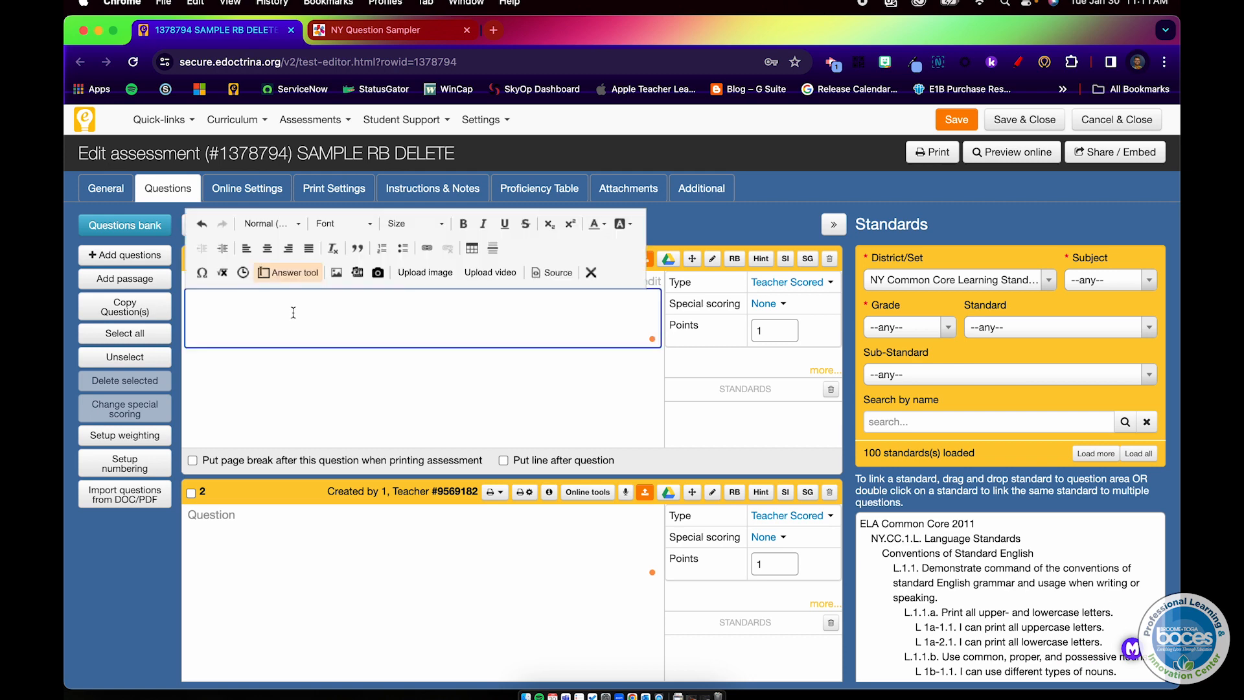
{"action": "right_click", "coordinate": [294, 312]}
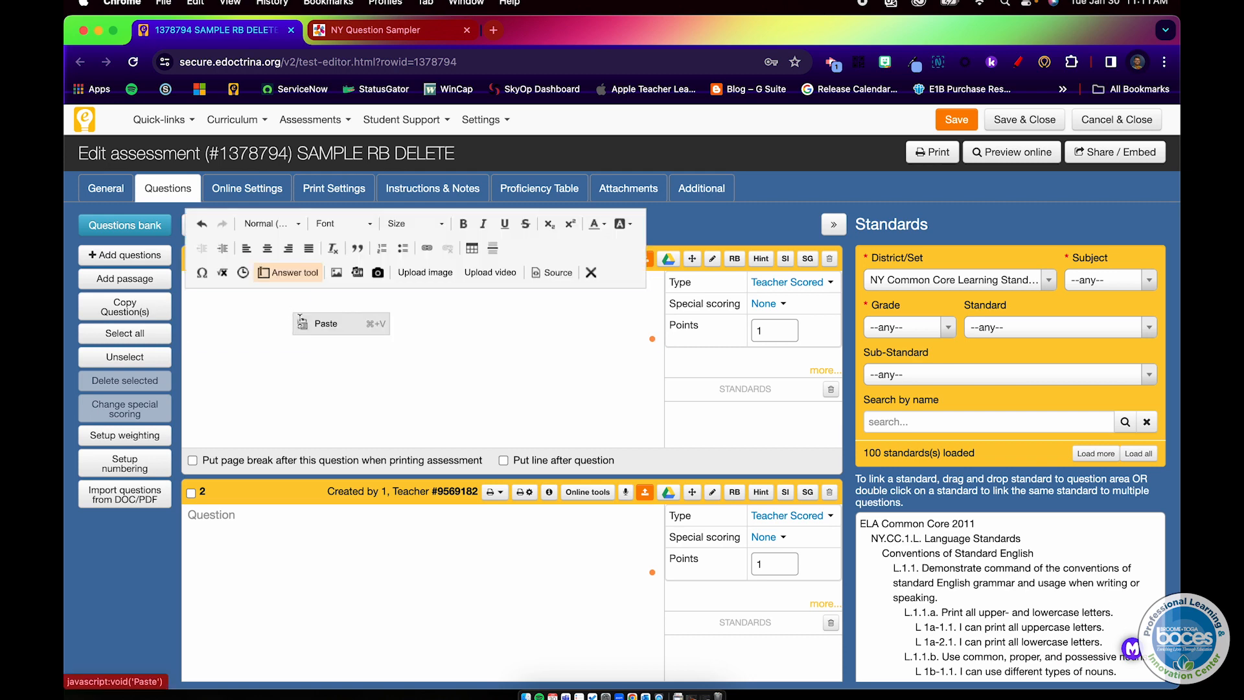
{"action": "left_click", "coordinate": [307, 323]}
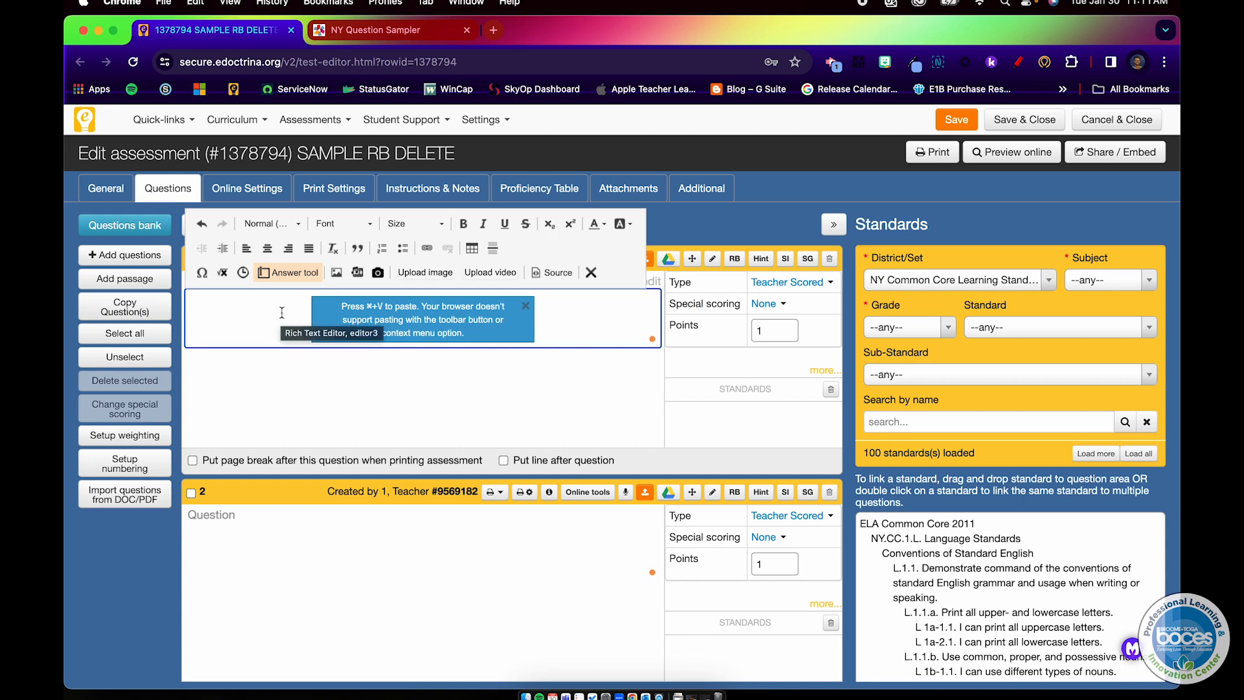
{"action": "key", "text": "super+v"}
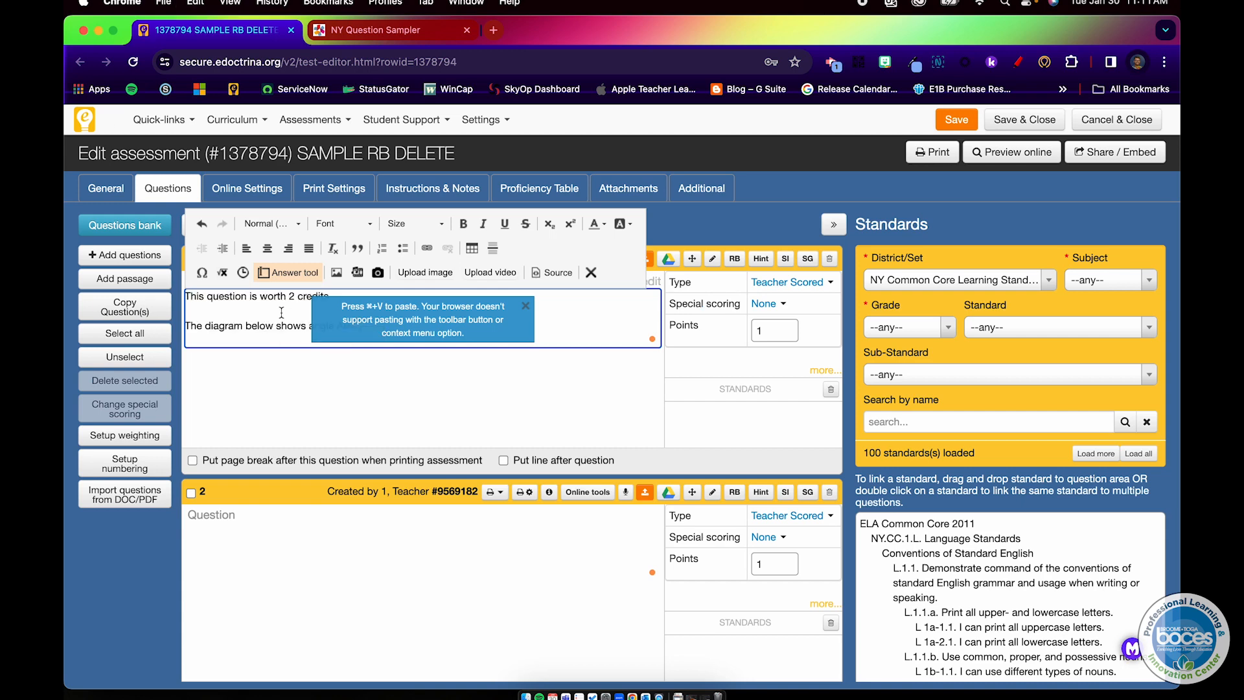
{"action": "left_click", "coordinate": [523, 307]}
Make the line "This question is worth 2 credits." in question 1 bold
{"action": "key", "text": "super+a"}
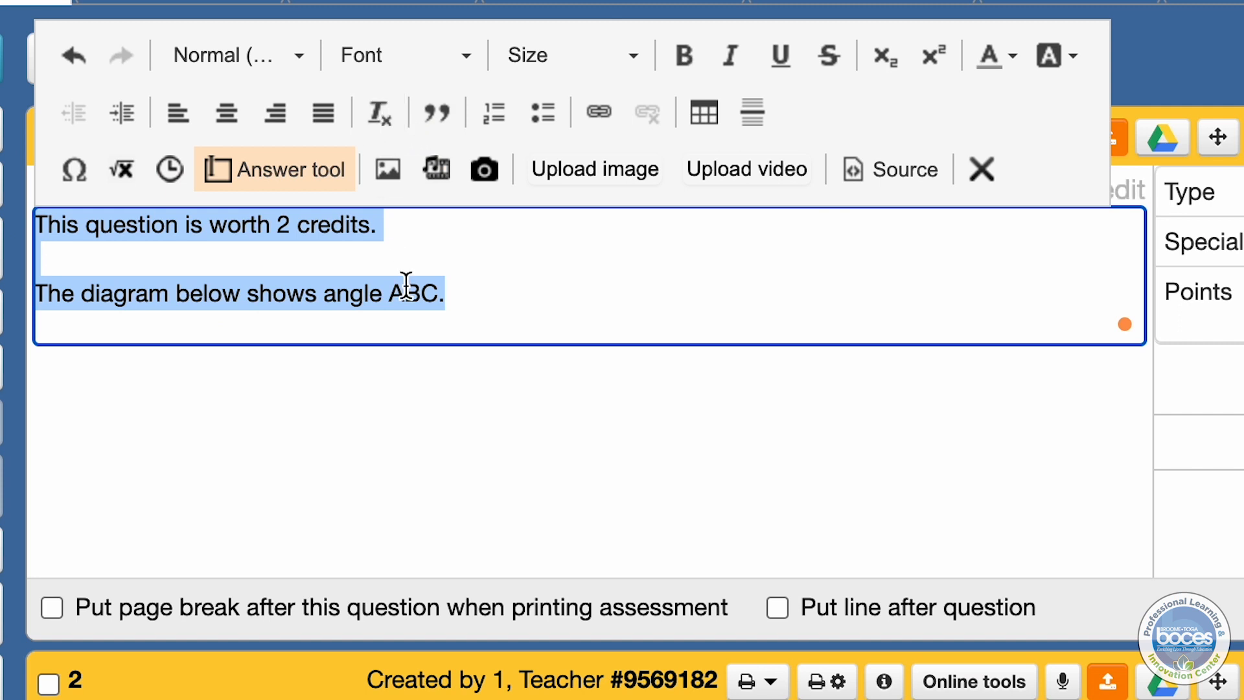
{"action": "left_click", "coordinate": [375, 266]}
{"action": "left_click_drag", "start_coordinate": [397, 230], "coordinate": [38, 228]}
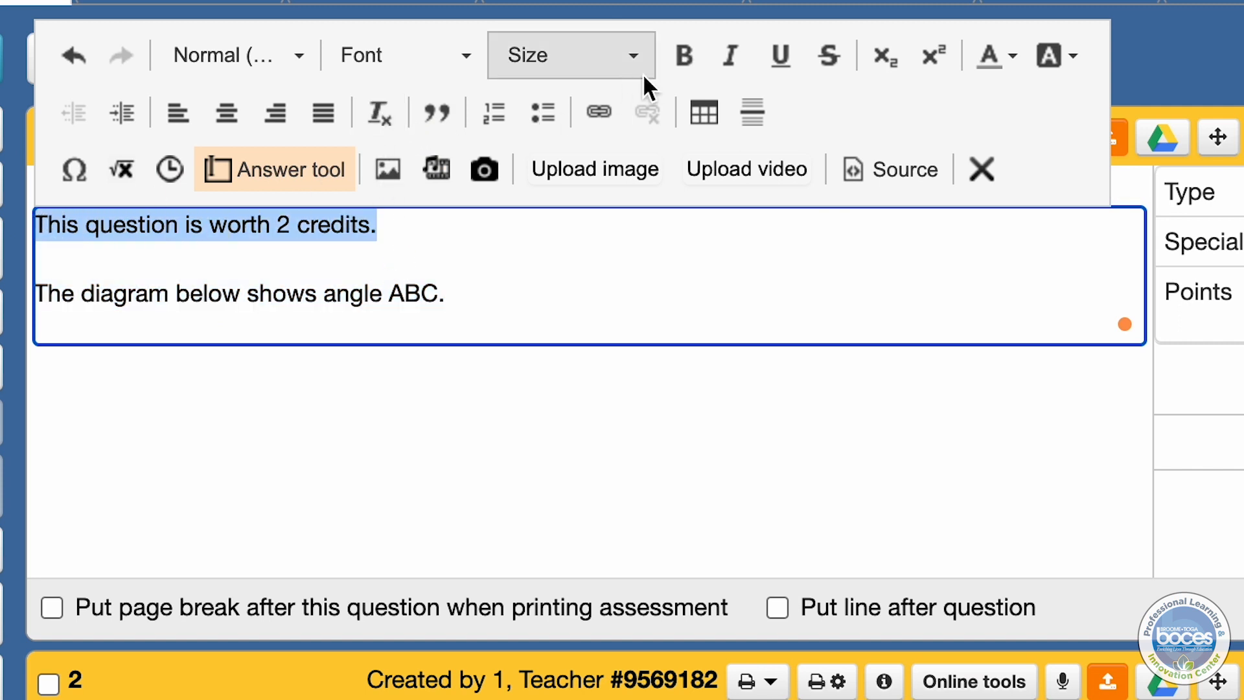
{"action": "left_click", "coordinate": [683, 59]}
{"action": "left_click", "coordinate": [526, 253]}
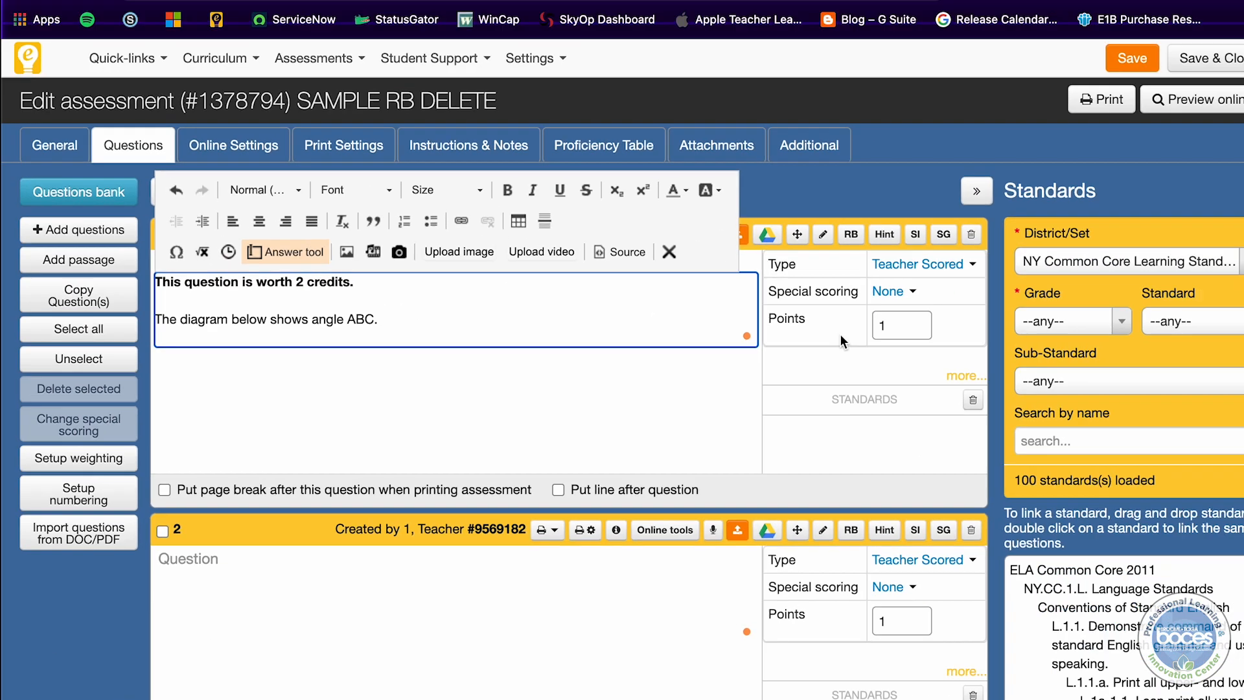
Set the points for question 1 to 2
{"action": "left_click", "coordinate": [931, 326]}
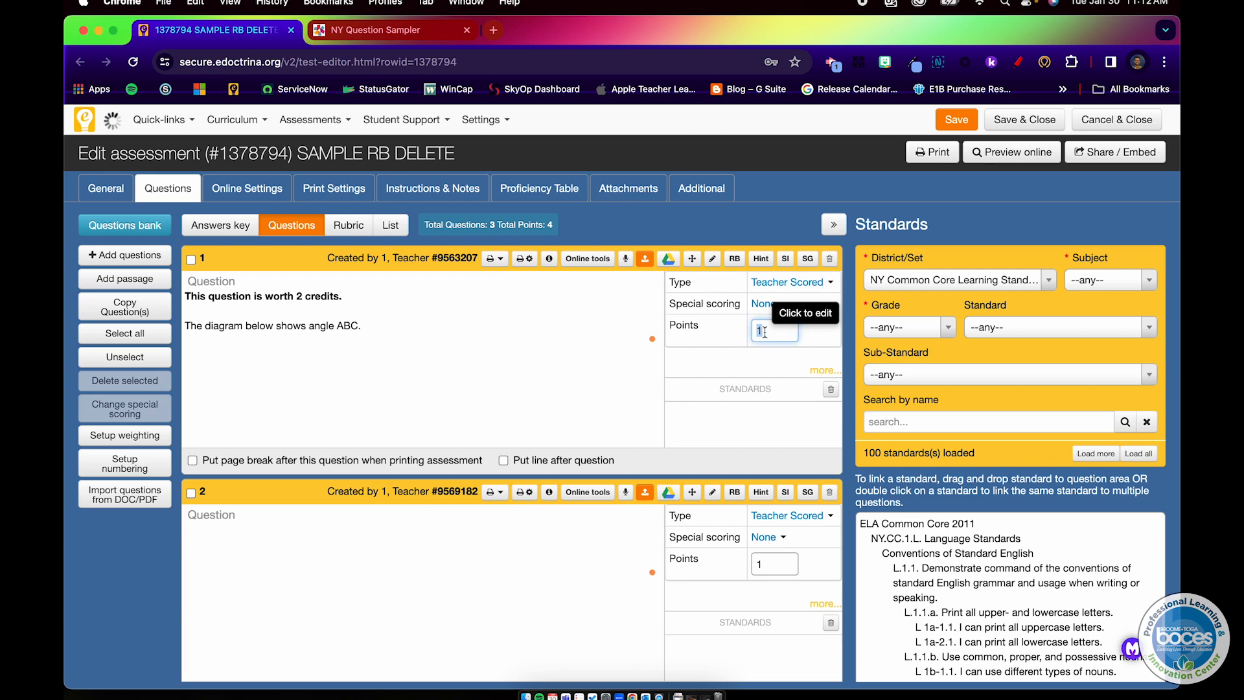
{"action": "type", "text": "2"}
{"action": "left_click", "coordinate": [694, 368]}
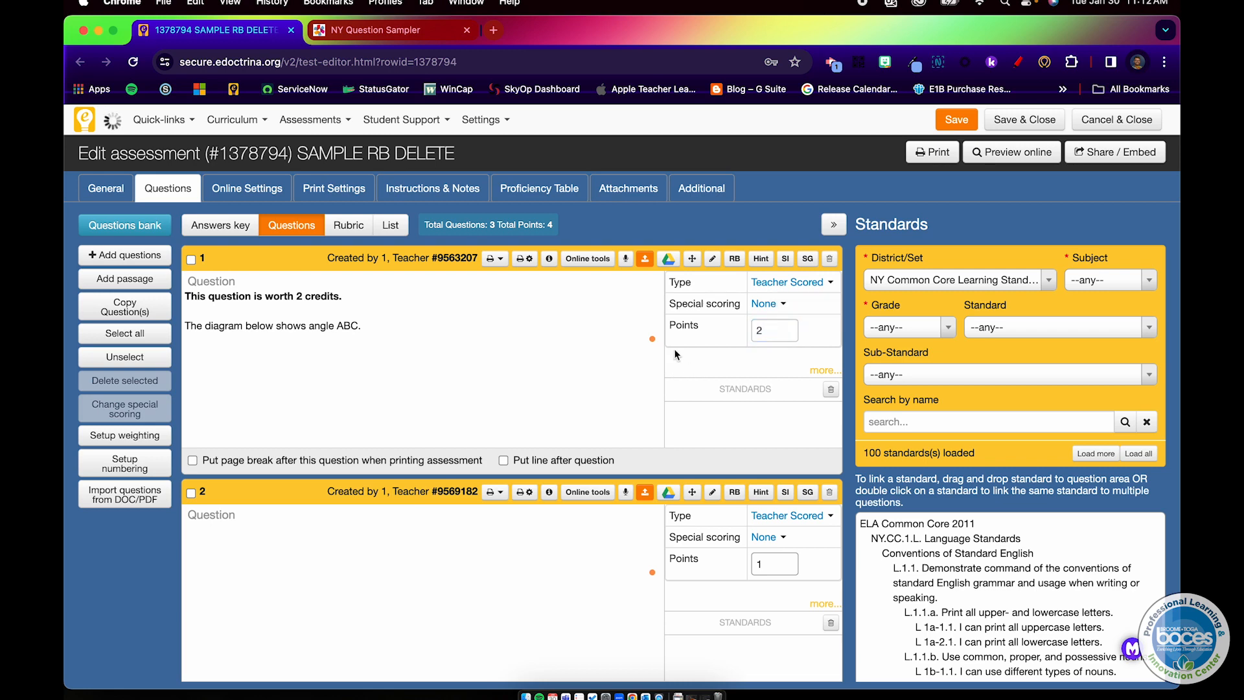
Switch to the NY Question Sampler and capture a screenshot of Question 9's angle ABC diagram
{"action": "left_click", "coordinate": [408, 36]}
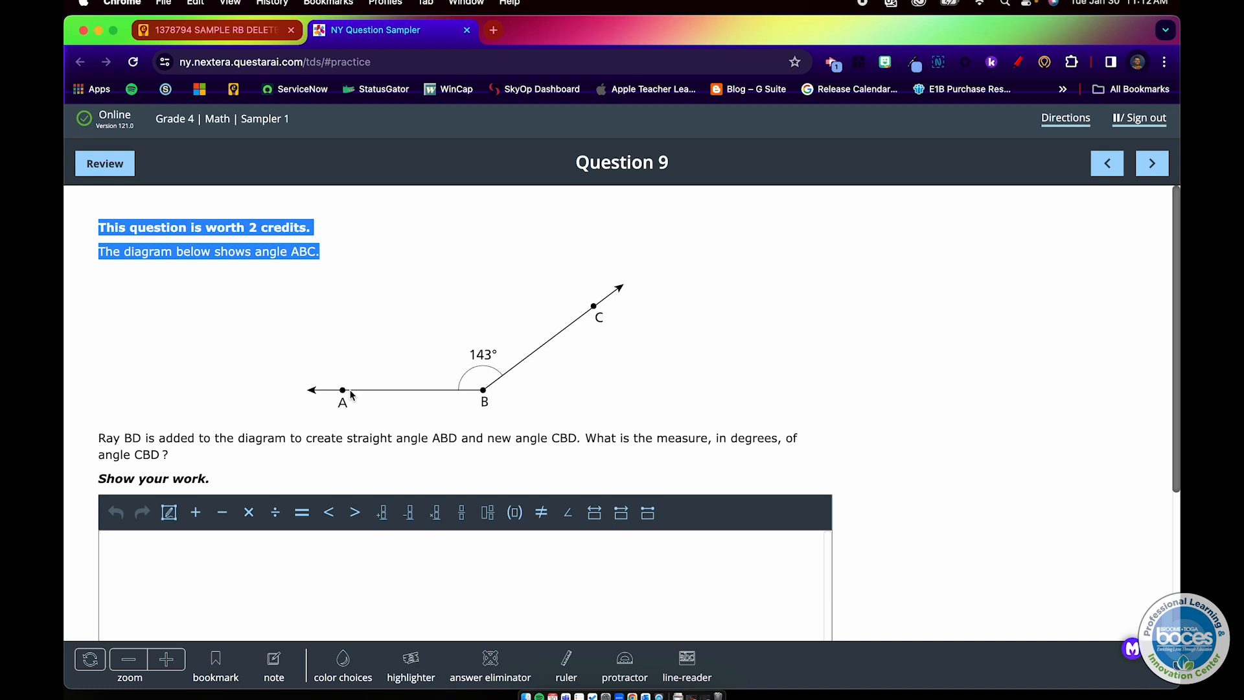
{"action": "left_click", "coordinate": [269, 368]}
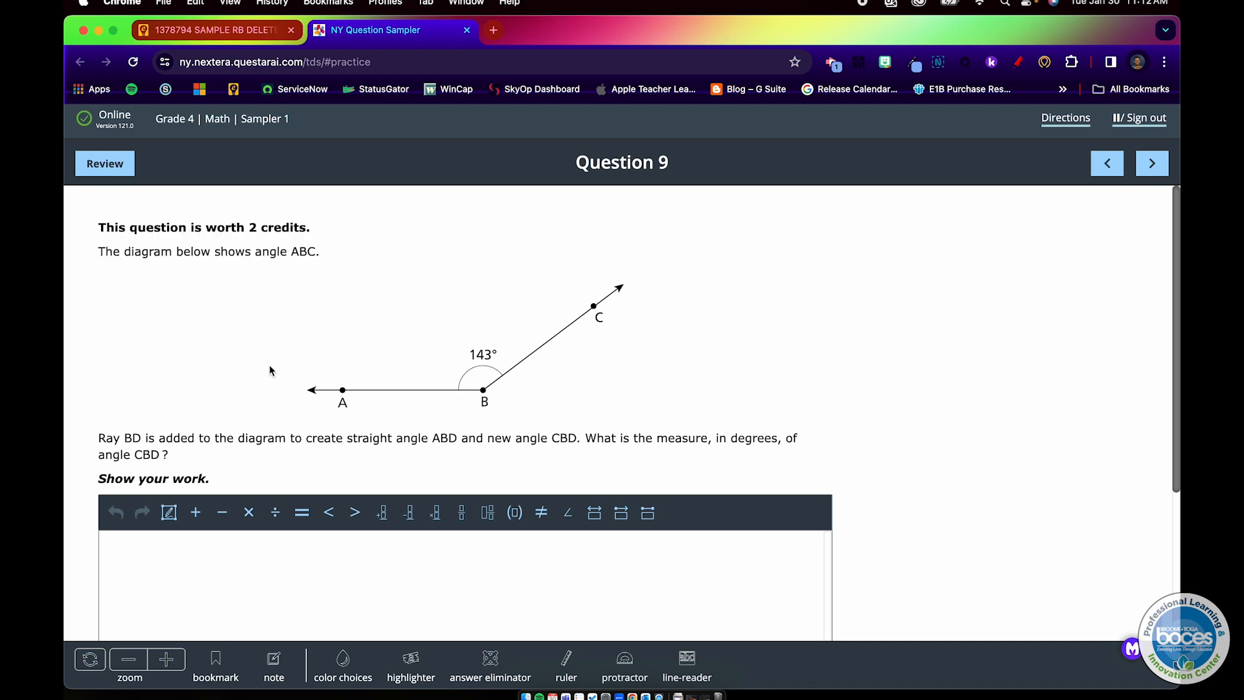
{"action": "key", "text": "super+shift+4"}
{"action": "left_click_drag", "start_coordinate": [294, 419], "coordinate": [638, 271]}
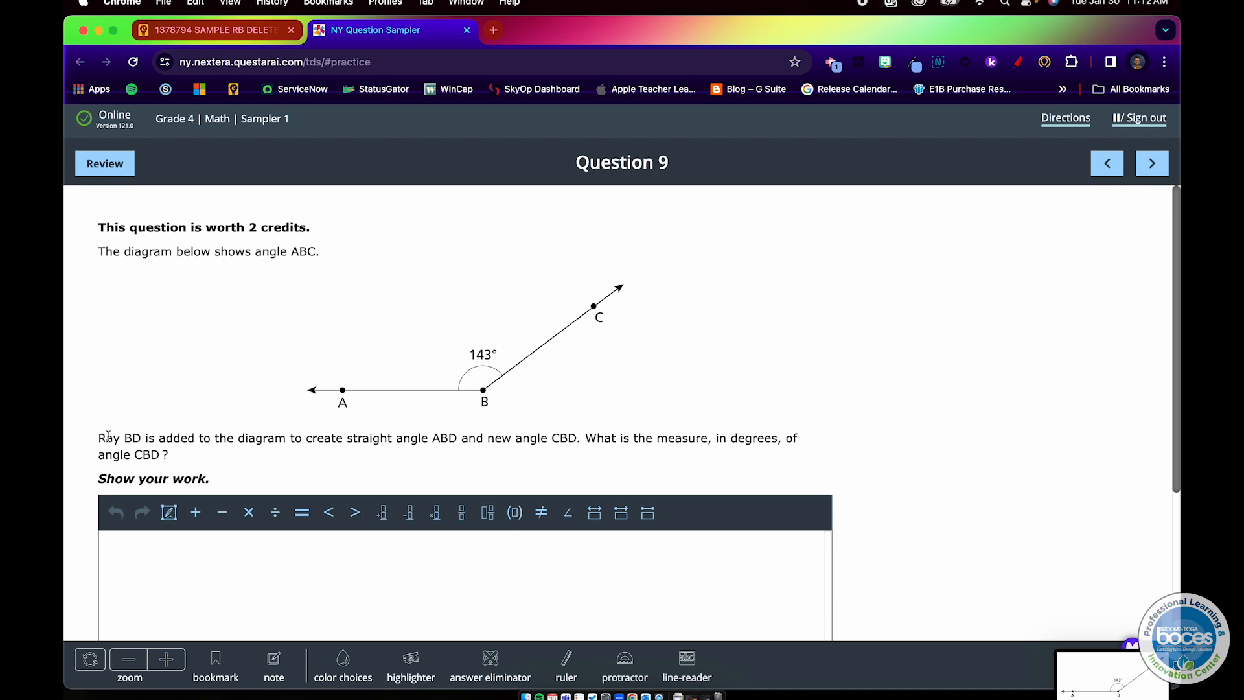
Copy the sampler's paragraph about ray BD and angle CBD, and return to the end of question 1's text in the assessment editor
{"action": "left_click_drag", "start_coordinate": [98, 437], "coordinate": [172, 455]}
{"action": "key", "text": "super+c"}
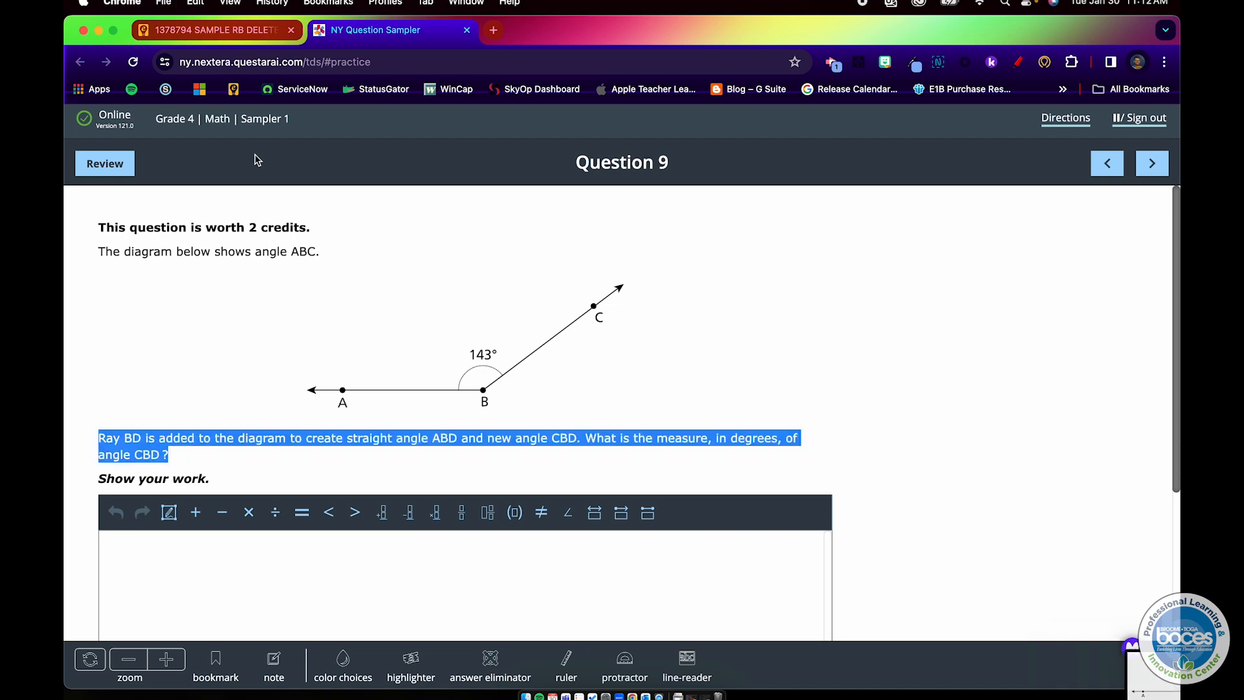
{"action": "left_click", "coordinate": [214, 29]}
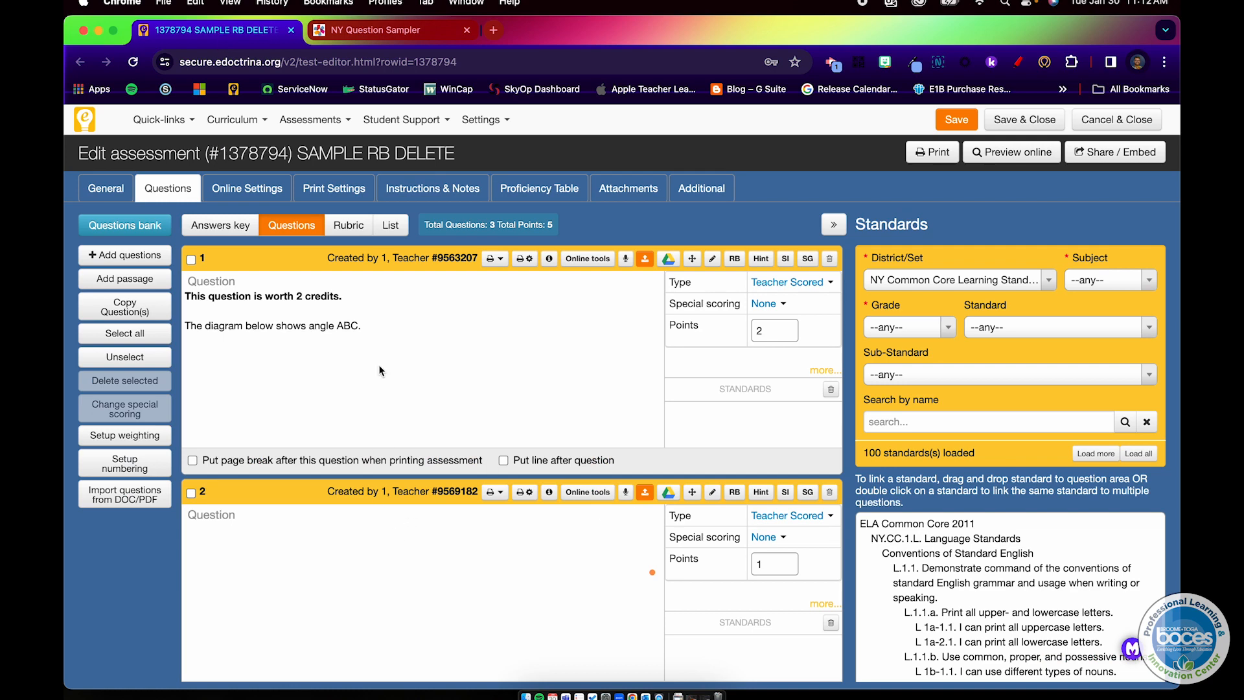
{"action": "left_click", "coordinate": [358, 328]}
{"action": "type", "text": "."}
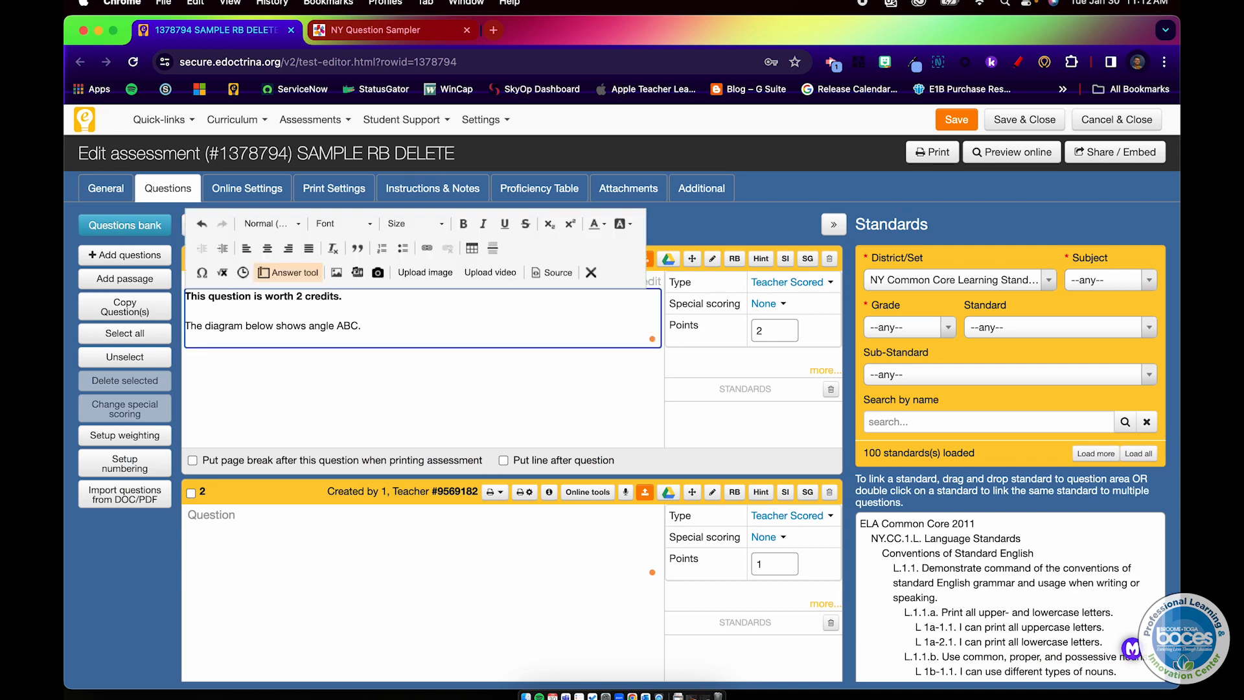
{"action": "left_click", "coordinate": [336, 273]}
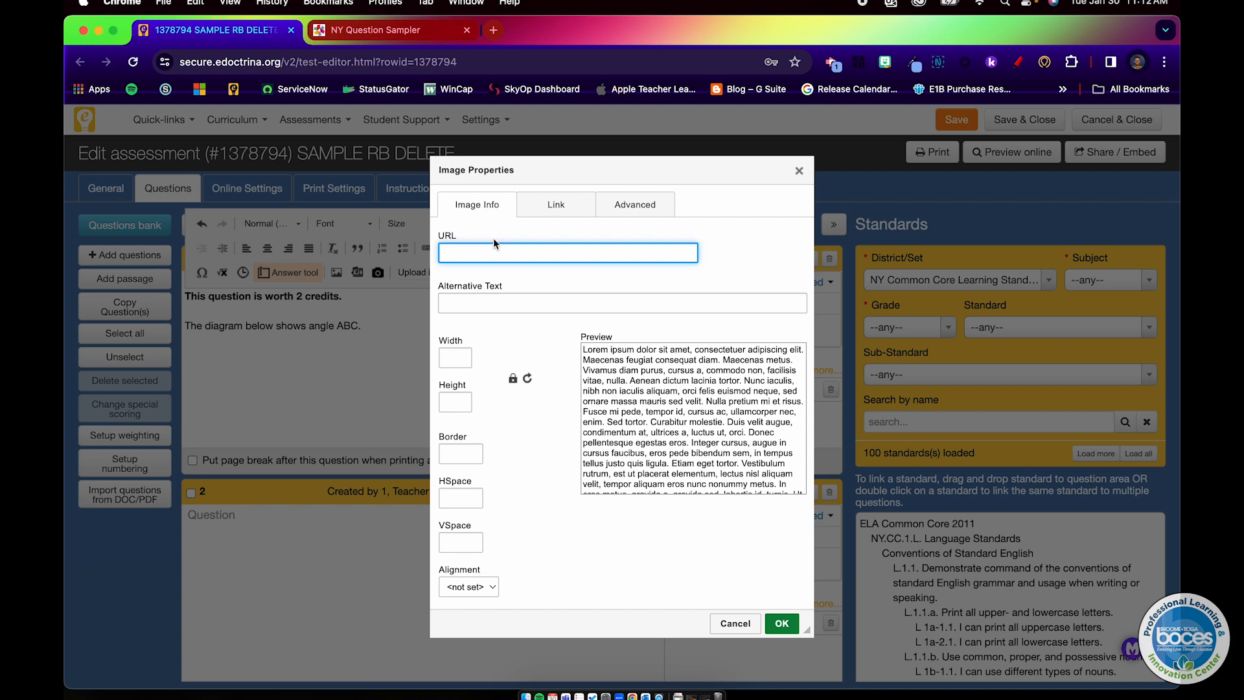
{"action": "left_click", "coordinate": [556, 204]}
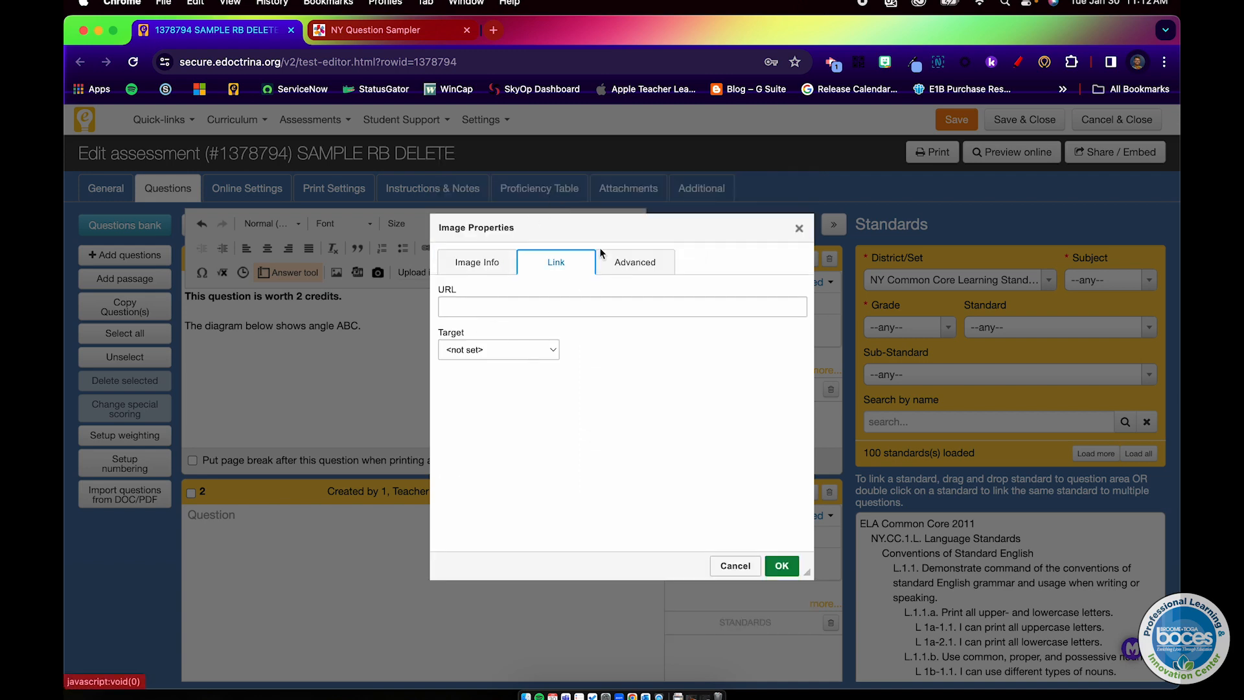
{"action": "left_click", "coordinate": [639, 248]}
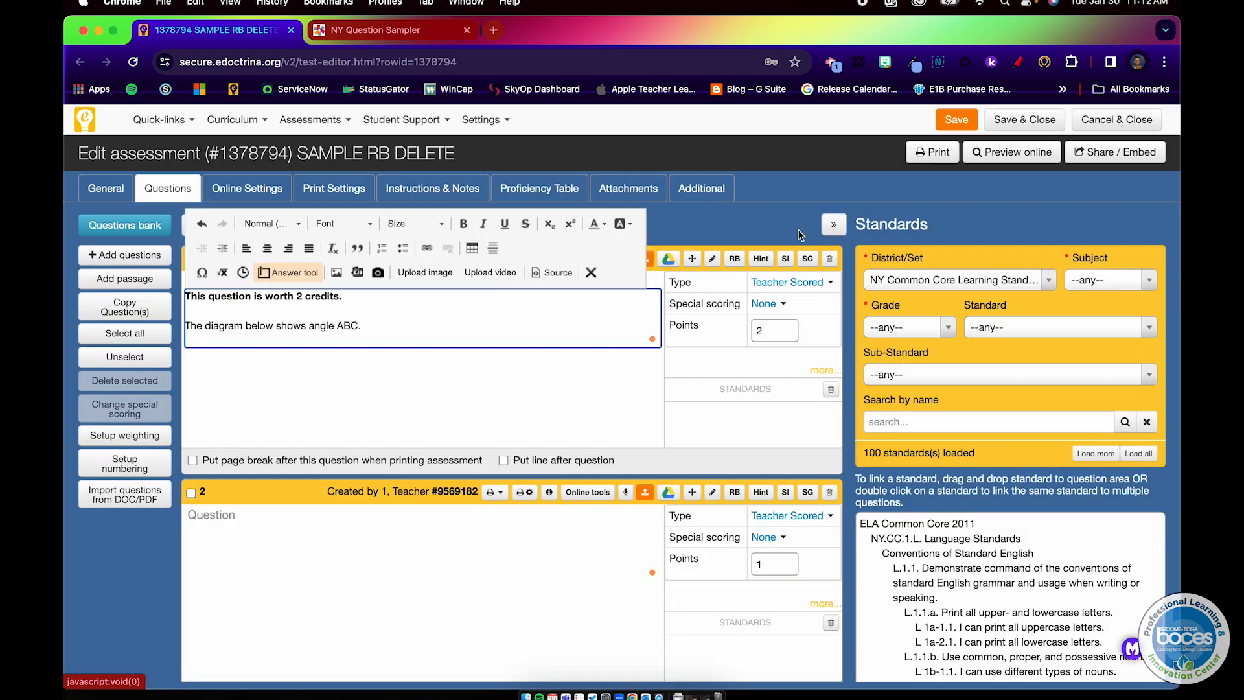
{"action": "left_click", "coordinate": [798, 230]}
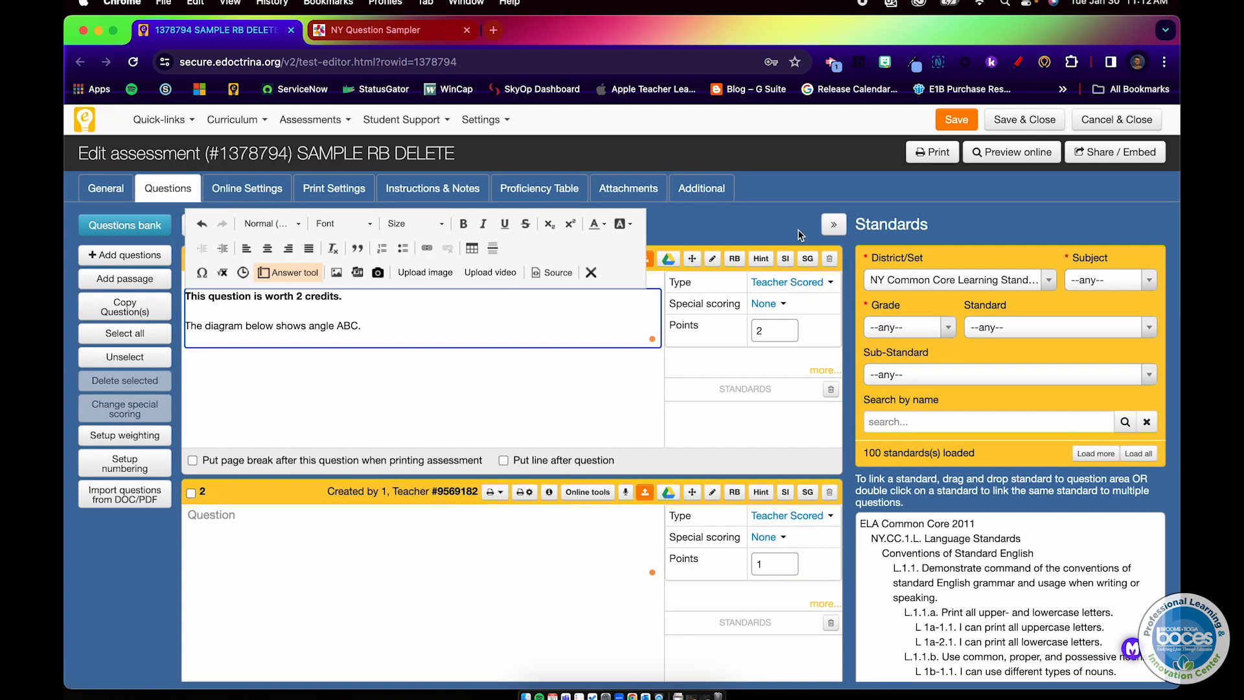
Upload the image "Screenshot 2024-01-30 at 11.12.17 AM" into question 1 and shrink it to roughly two-thirds of the text width
{"action": "left_click", "coordinate": [437, 275]}
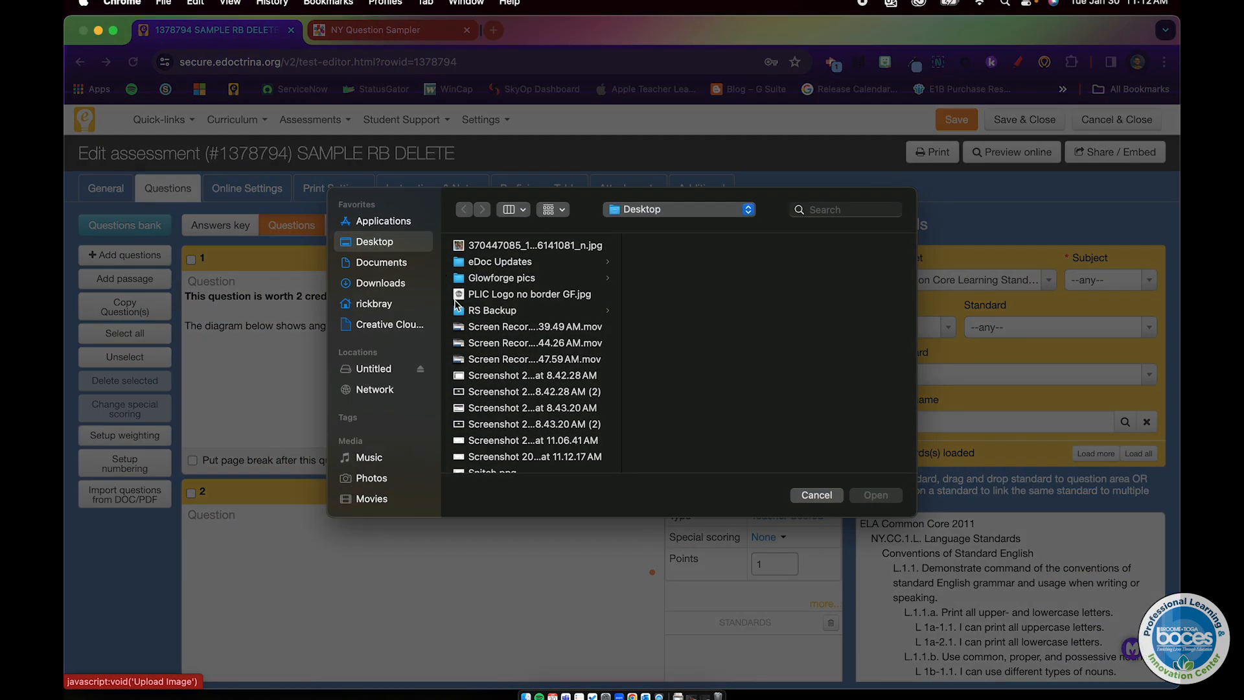
{"action": "scroll", "coordinate": [502, 417], "scroll_direction": "down", "scroll_amount": 2}
{"action": "left_click", "coordinate": [502, 416]}
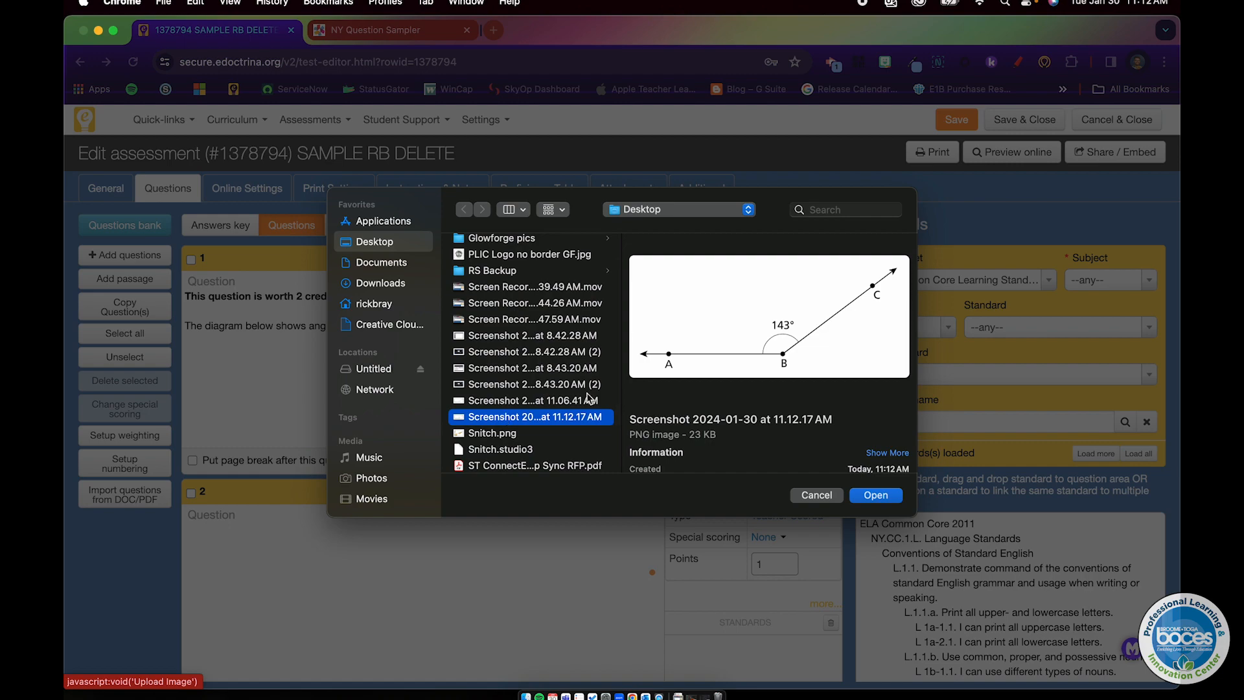
{"action": "left_click", "coordinate": [879, 495]}
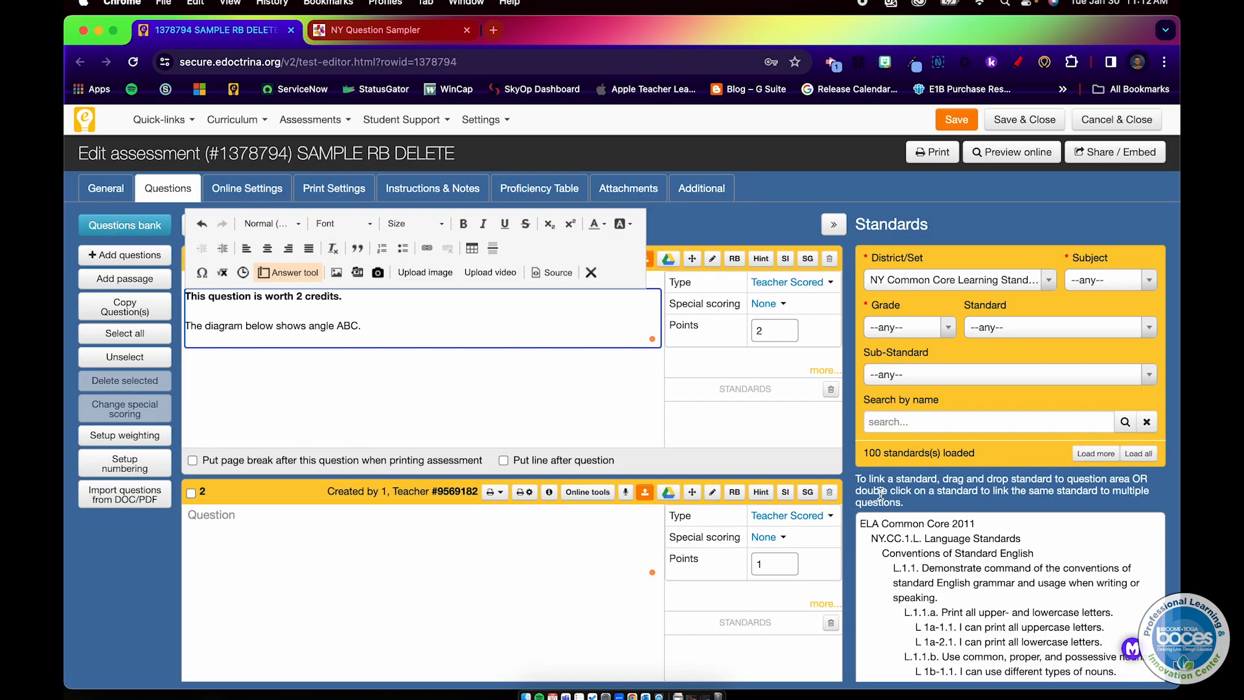
{"action": "left_click", "coordinate": [391, 438]}
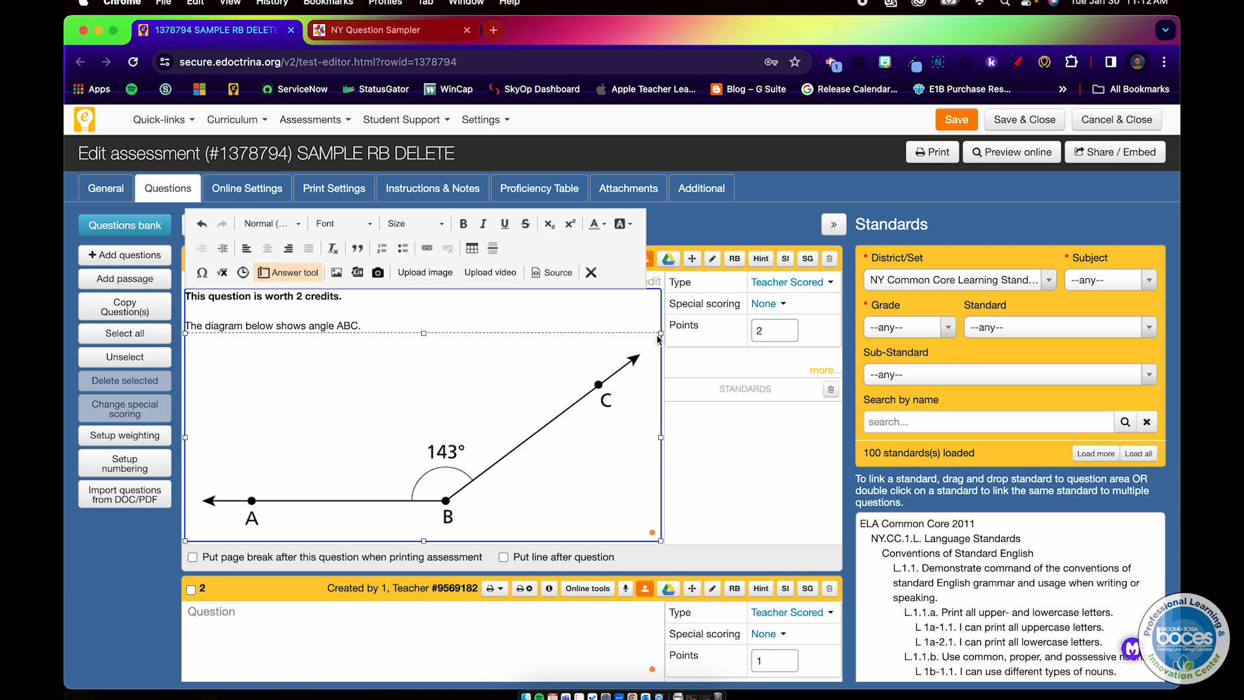
{"action": "left_click_drag", "start_coordinate": [659, 337], "coordinate": [495, 405]}
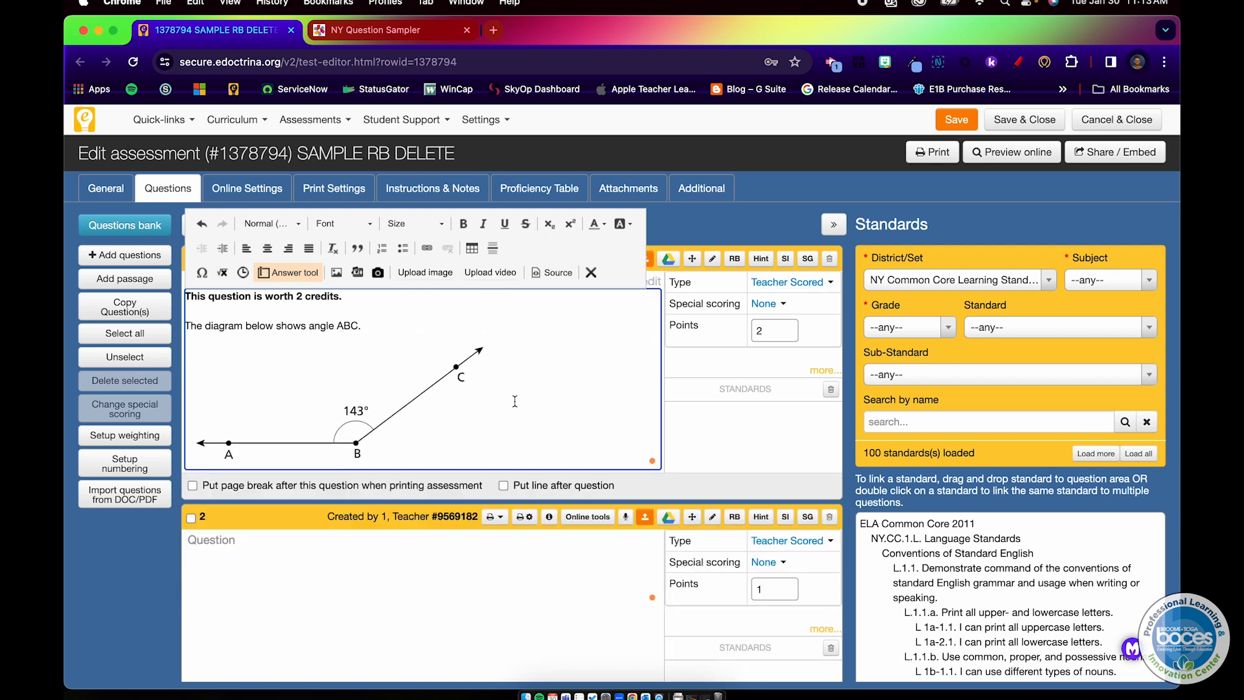
Paste the copied paragraph about ray BD and angle CBD on a new line below the diagram in question 1
{"action": "left_click", "coordinate": [513, 397]}
{"action": "key", "text": "Return"}
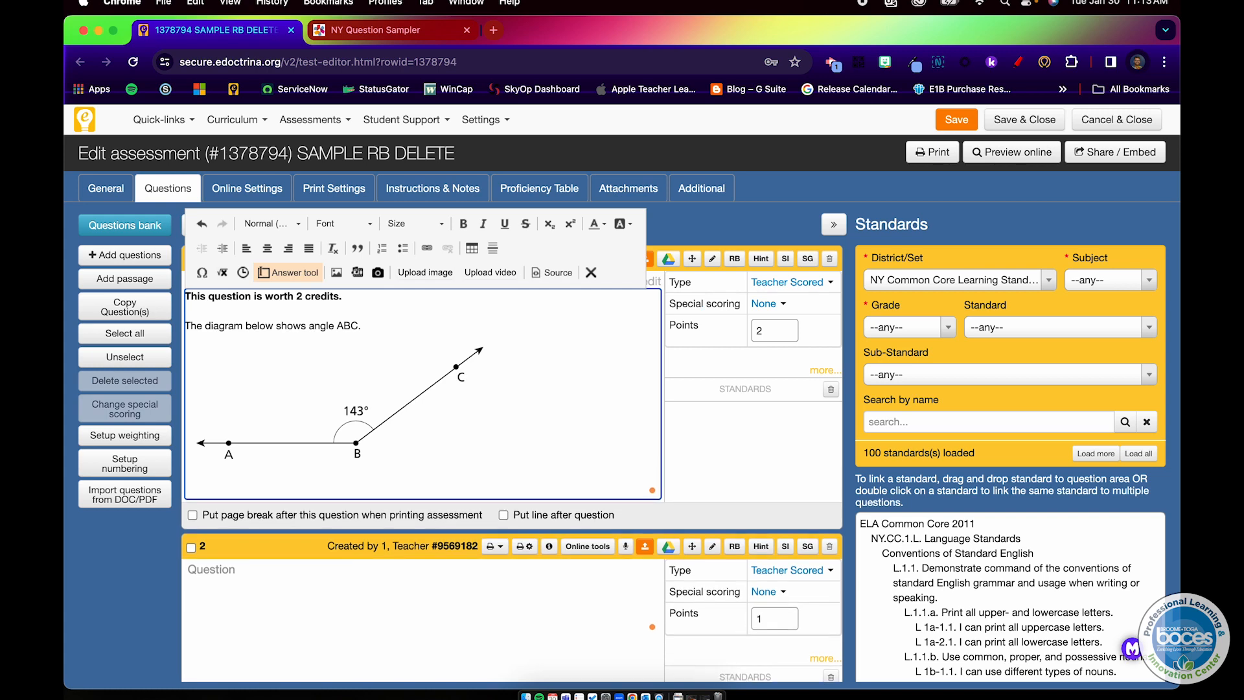
{"action": "key", "text": "super+v"}
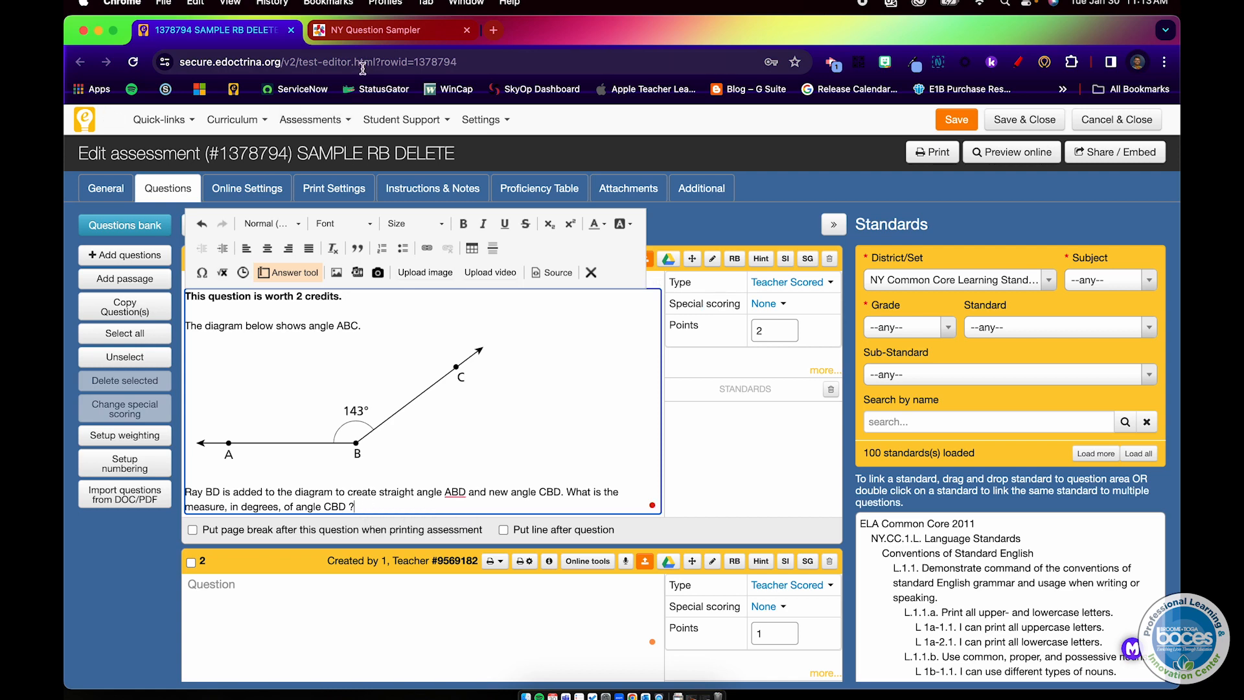
Examine the work area and answer box below the sampler's Question 9, and return to question 1 in the assessment
{"action": "left_click", "coordinate": [364, 30]}
{"action": "scroll", "coordinate": [292, 505], "scroll_direction": "down", "scroll_amount": 3}
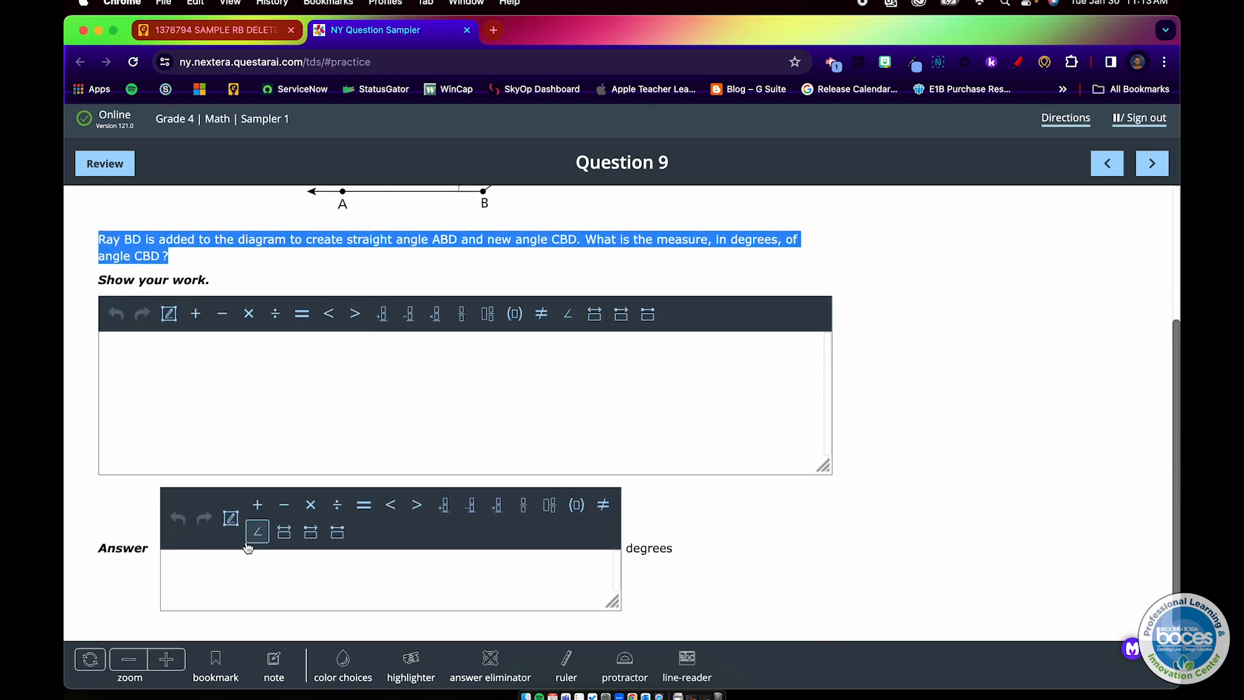
{"action": "left_click", "coordinate": [717, 539]}
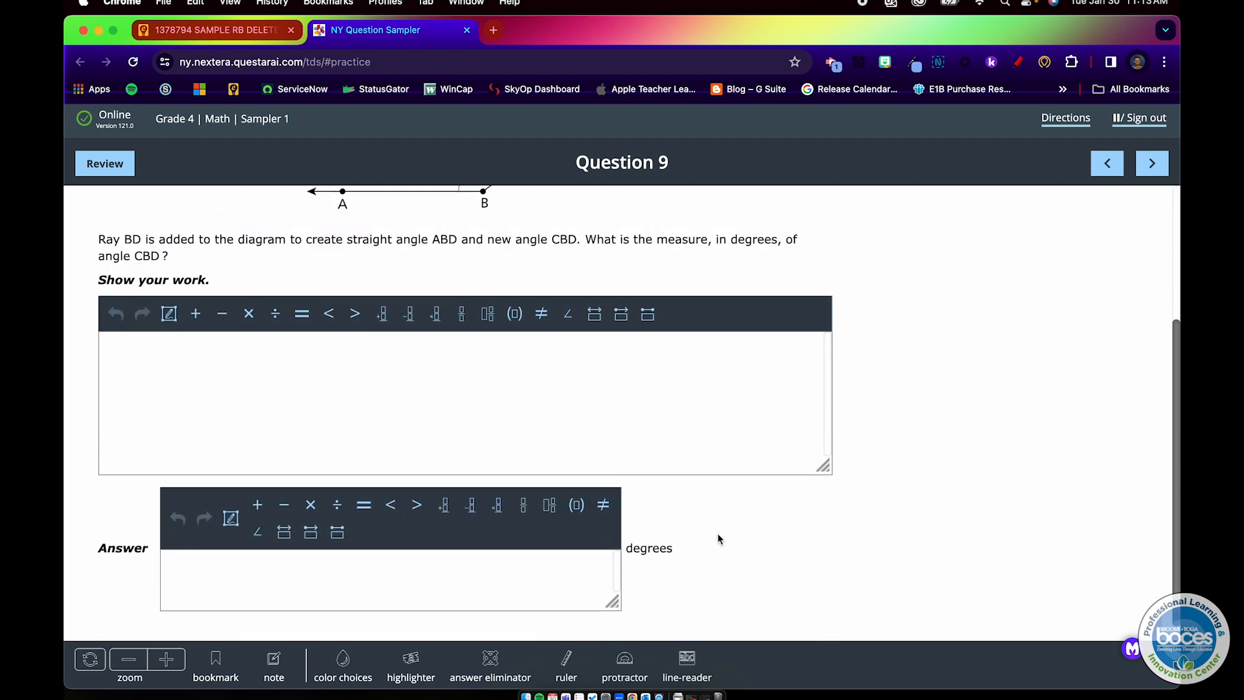
{"action": "left_click", "coordinate": [257, 37]}
{"action": "left_click", "coordinate": [612, 503]}
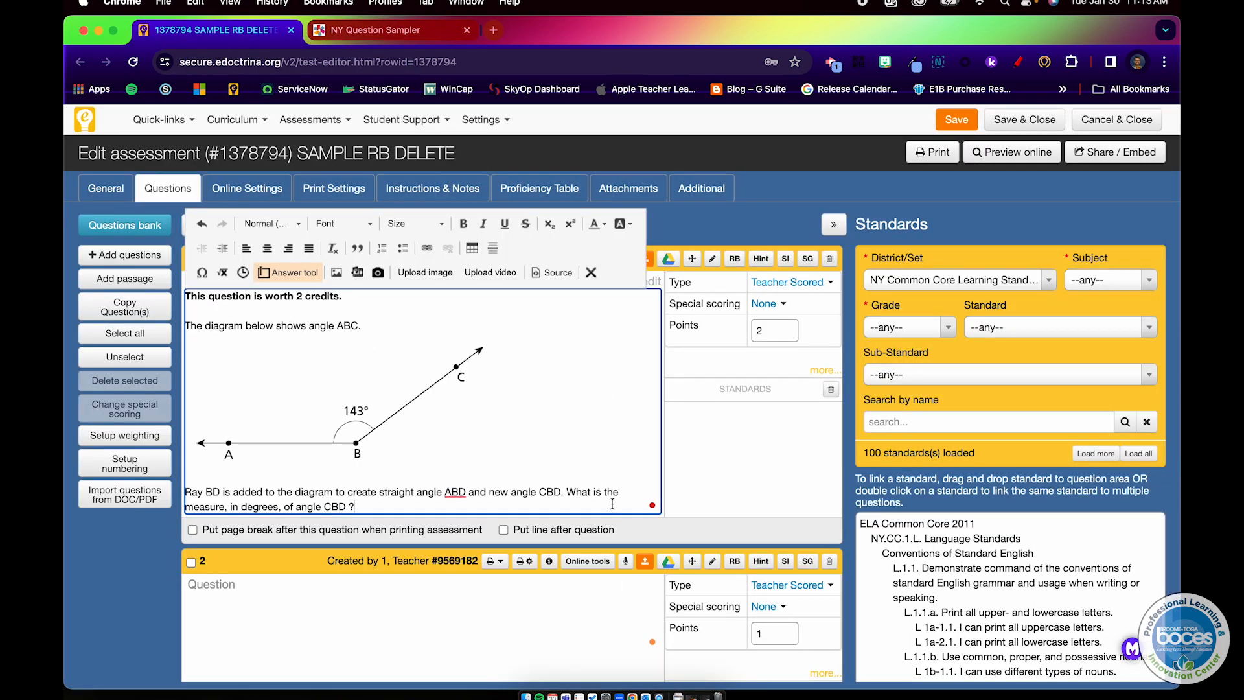
Close question 1's text editing and choose the Gr. 3-4 Equation Editor as its answer tool in the online tools settings
{"action": "left_click", "coordinate": [792, 217]}
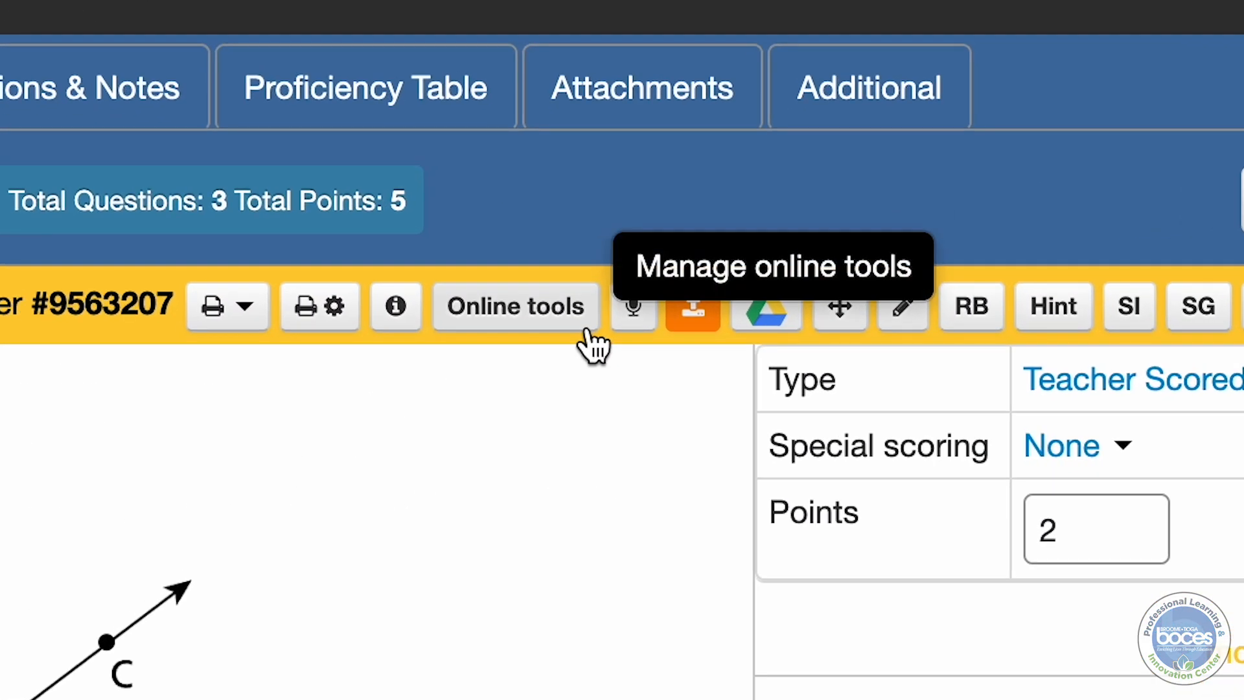
{"action": "left_click", "coordinate": [586, 329]}
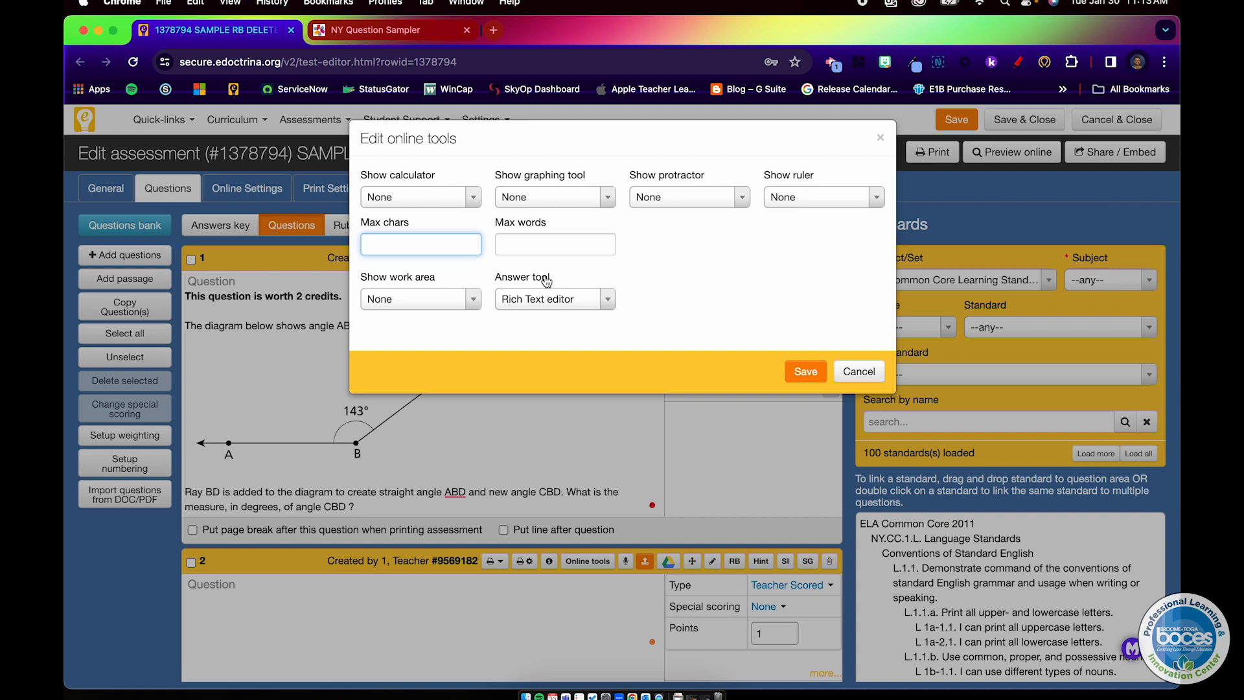
{"action": "left_click", "coordinate": [509, 300]}
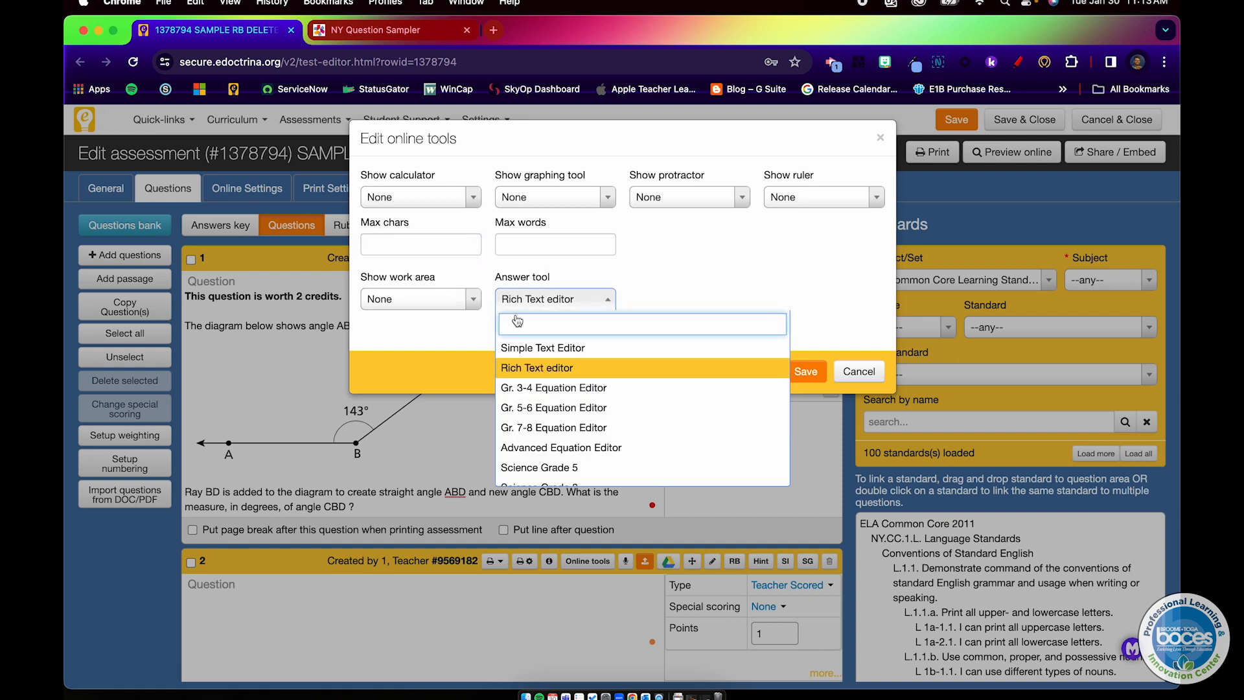
{"action": "left_click", "coordinate": [543, 387]}
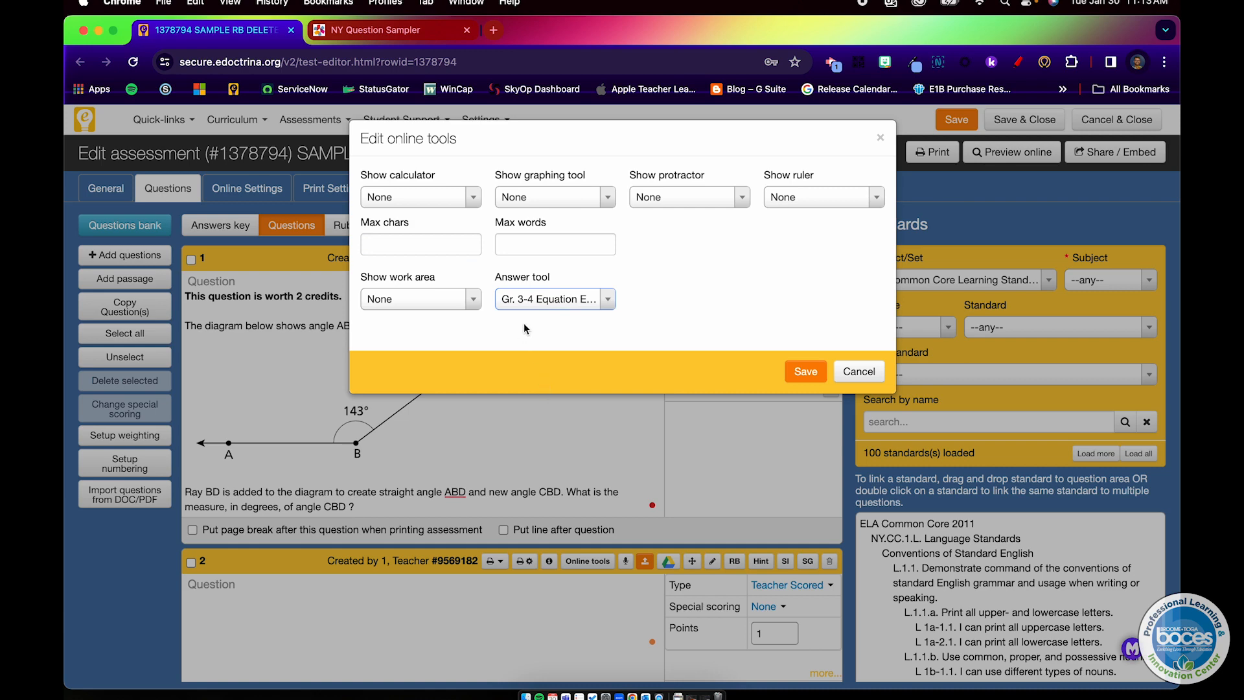
Check the sampler's Question 9 work area, and save Gr. 3-4 Equation Editor as question 1's show work area in the online tools settings
{"action": "left_click", "coordinate": [413, 9]}
{"action": "left_click", "coordinate": [378, 32]}
{"action": "left_click", "coordinate": [378, 33]}
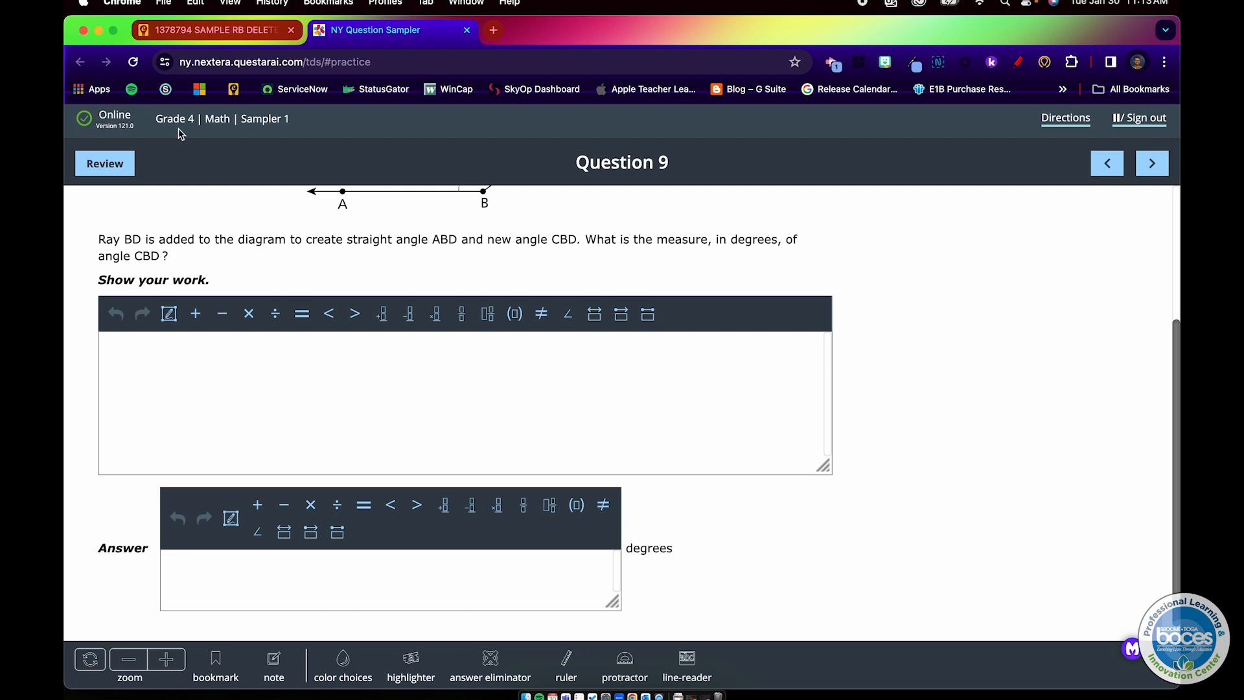
{"action": "left_click", "coordinate": [199, 34]}
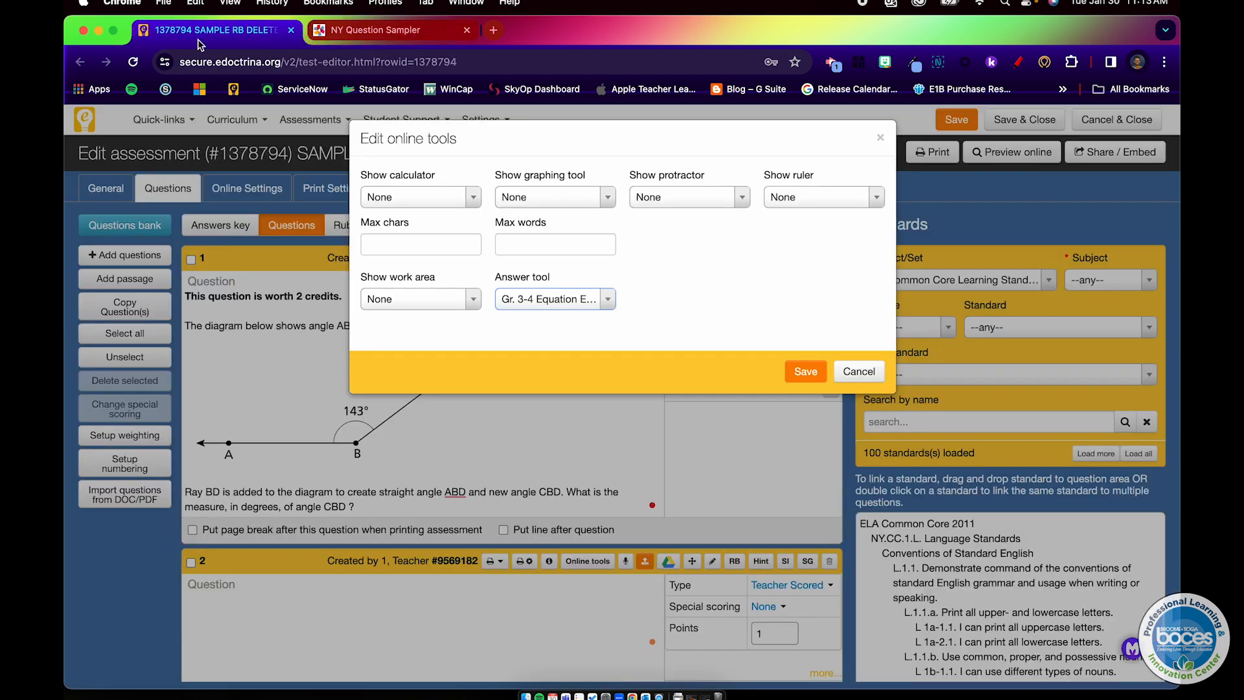
{"action": "left_click", "coordinate": [413, 301]}
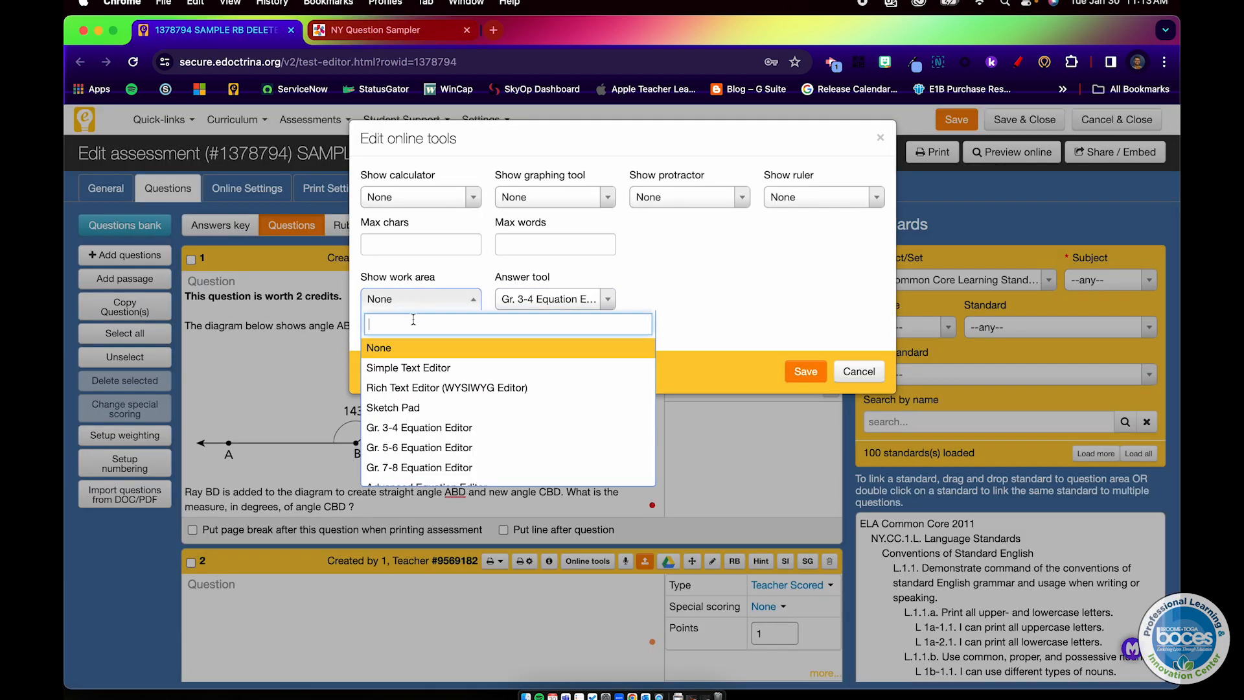
{"action": "left_click", "coordinate": [418, 430]}
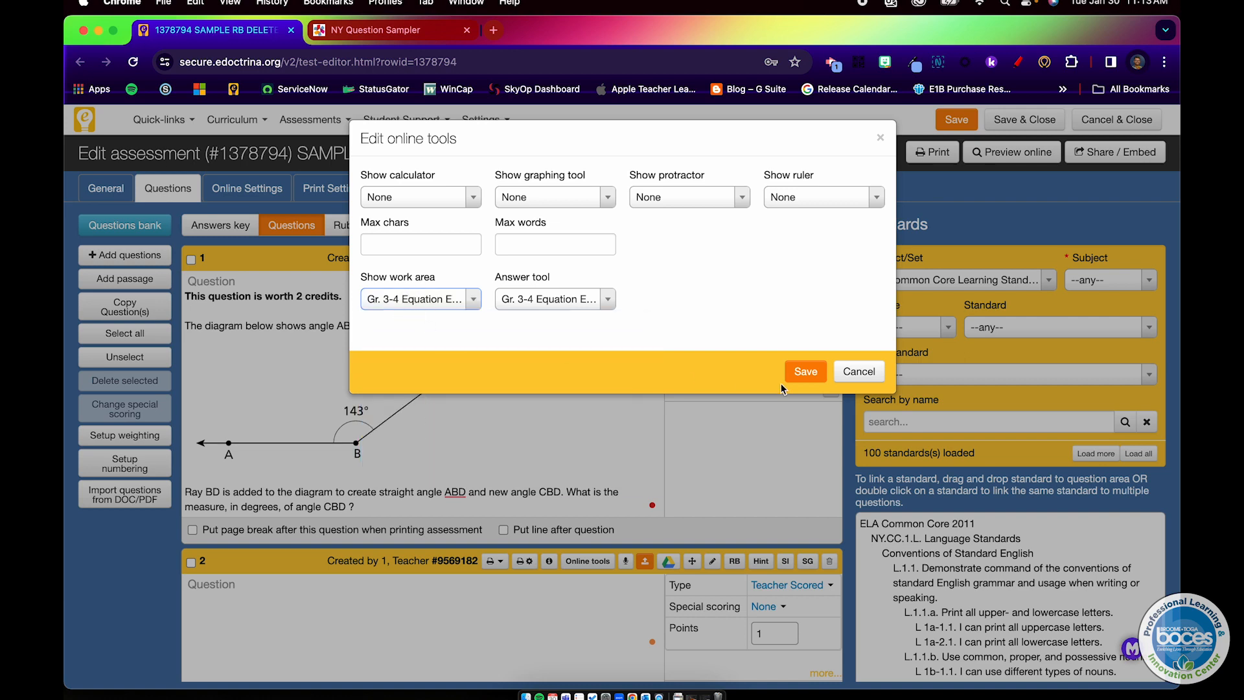
{"action": "left_click", "coordinate": [800, 373]}
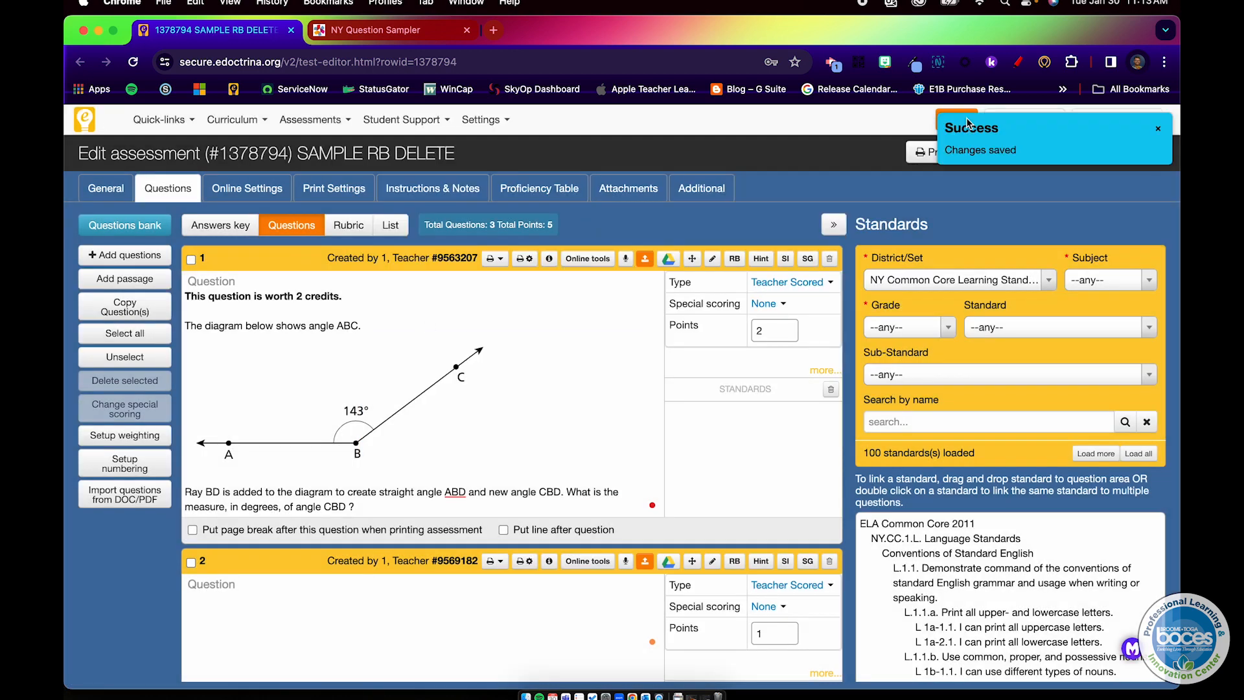
{"action": "left_click", "coordinate": [1158, 129]}
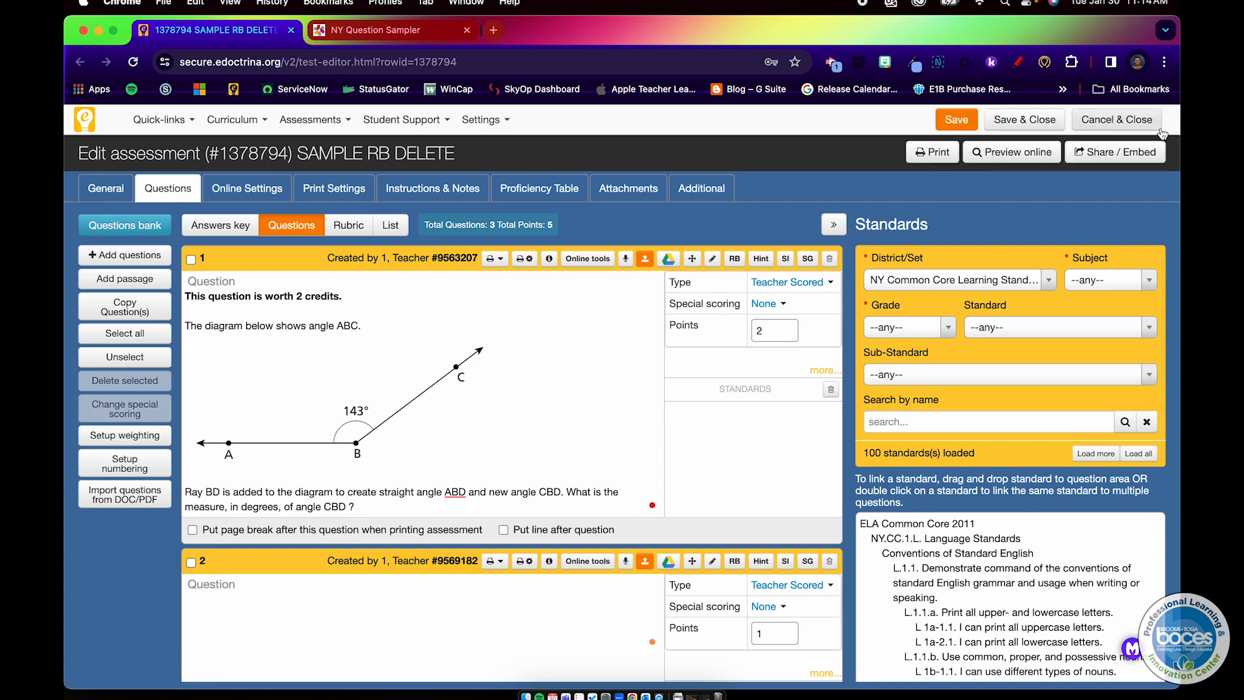
Preview the assessment online in an enlarged window and examine question 1's answer and show-your-work editors
{"action": "left_click", "coordinate": [1016, 156]}
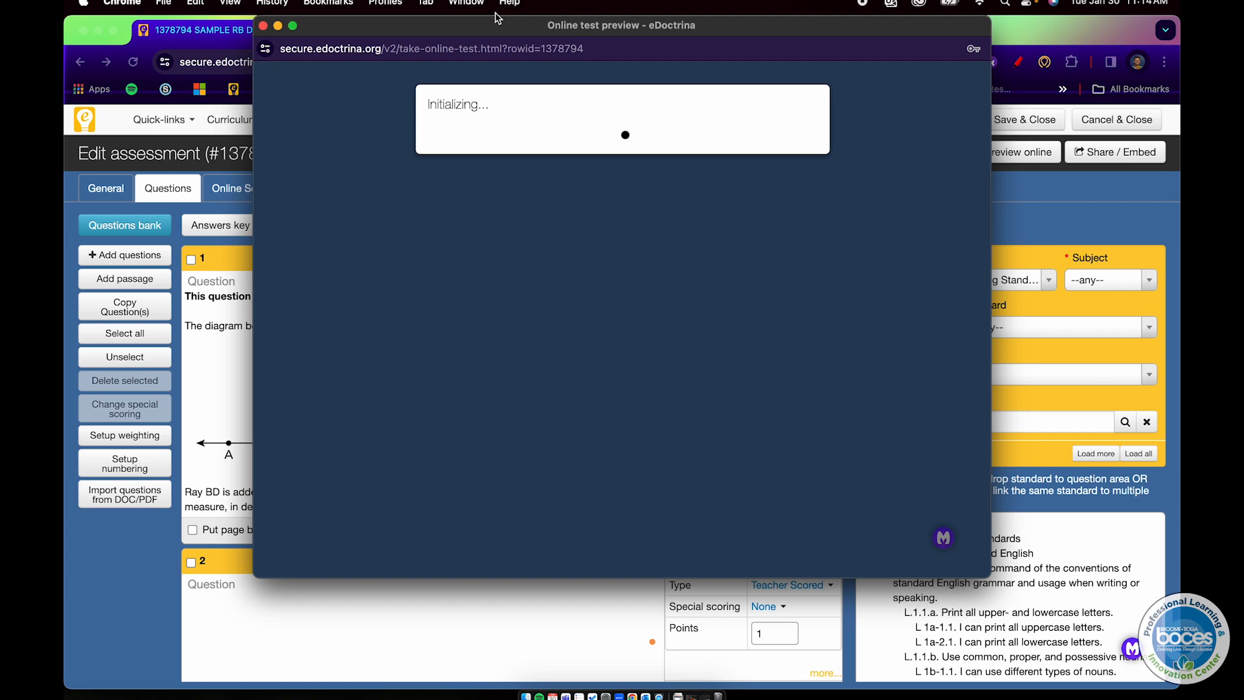
{"action": "double_click", "coordinate": [496, 27]}
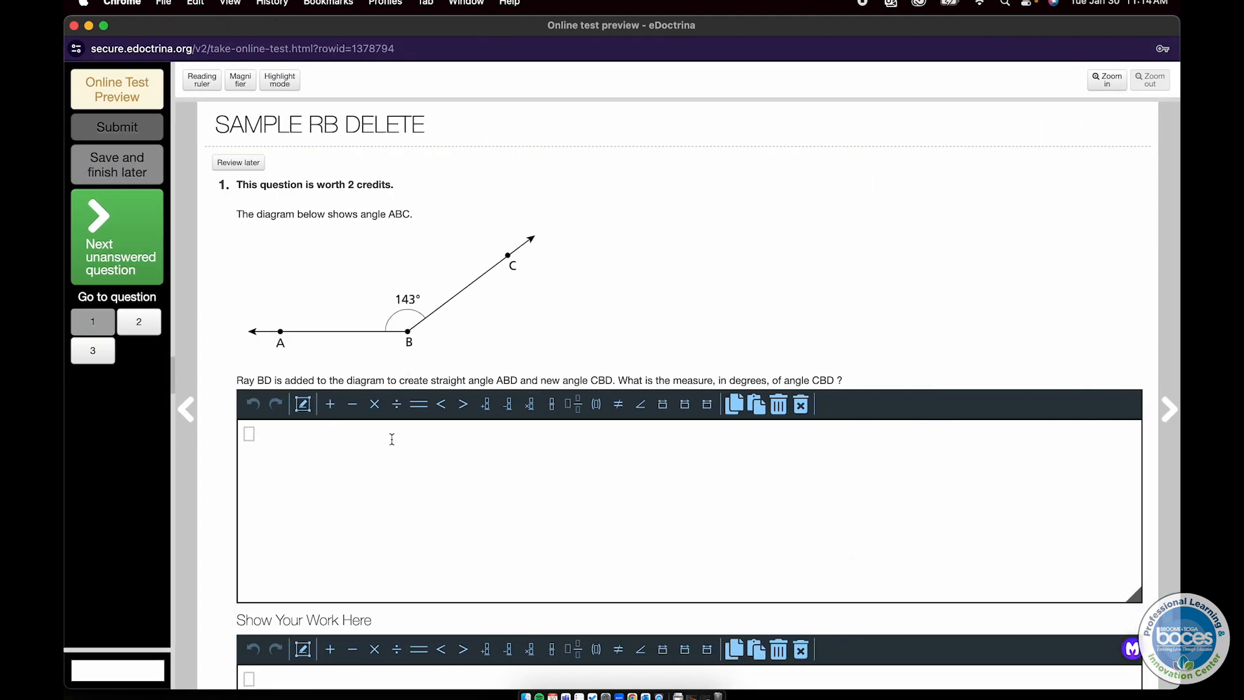
{"action": "scroll", "coordinate": [436, 438], "scroll_direction": "down", "scroll_amount": 3}
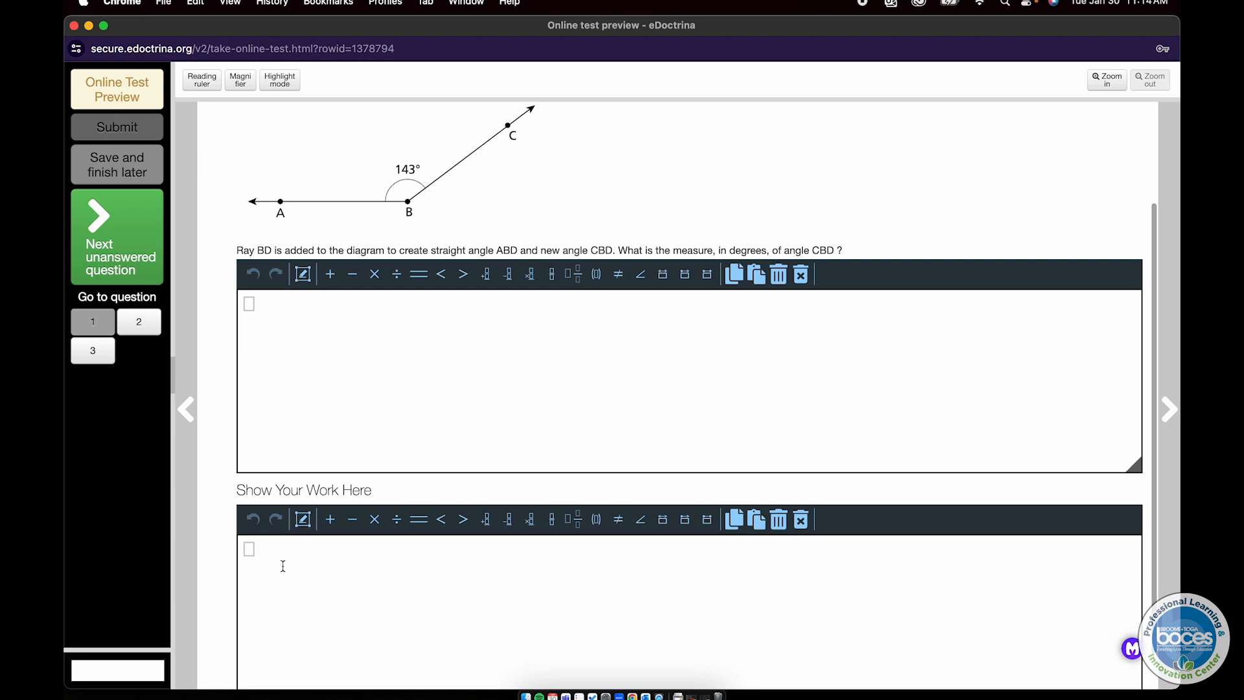
Compare the previewed question 1 with the work area and answer box in the sampler's Question 9, and close the preview
{"action": "key", "text": "ctrl+Up"}
{"action": "left_click", "coordinate": [329, 431]}
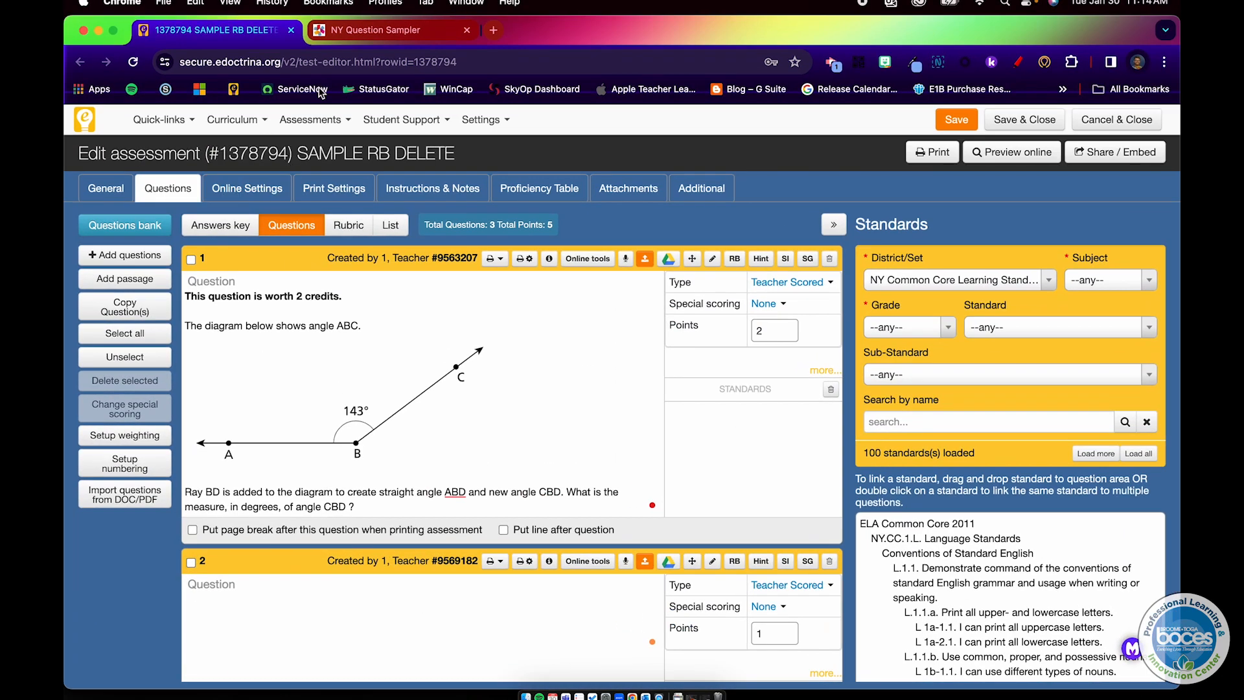
{"action": "left_click", "coordinate": [363, 36]}
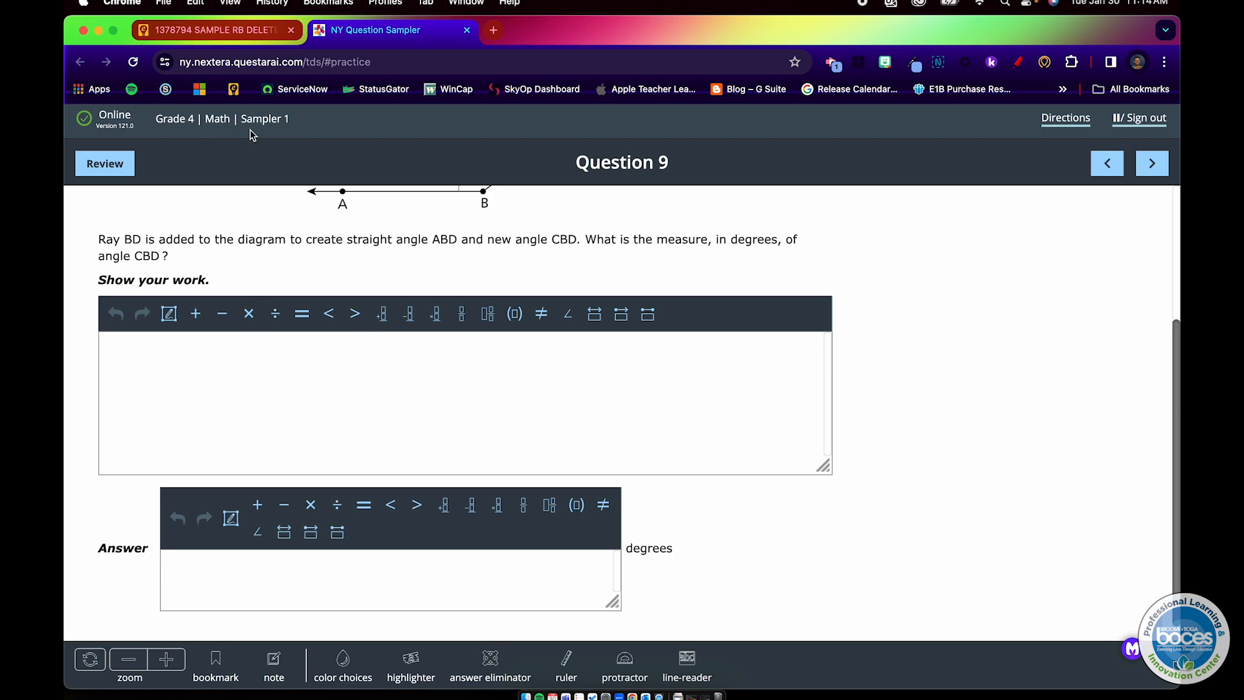
{"action": "key", "text": "ctrl+Up"}
{"action": "left_click", "coordinate": [387, 457]}
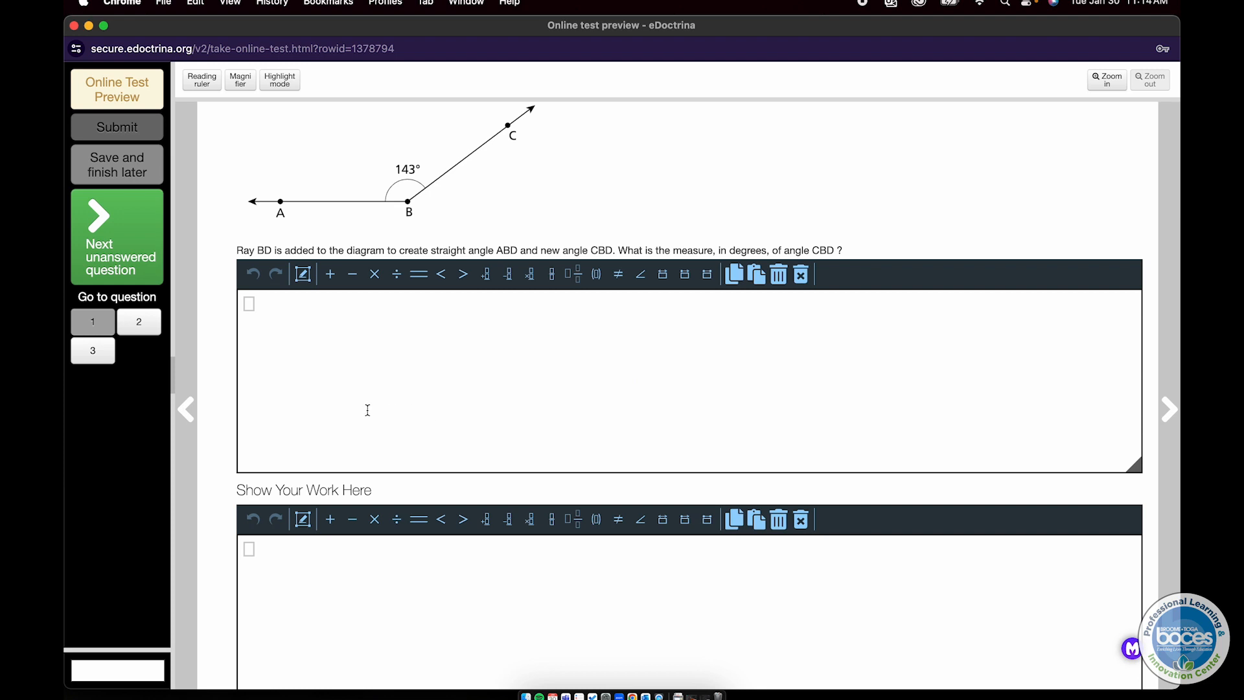
{"action": "scroll", "coordinate": [414, 415], "scroll_direction": "up", "scroll_amount": 1}
{"action": "scroll", "coordinate": [407, 432], "scroll_direction": "down", "scroll_amount": 1}
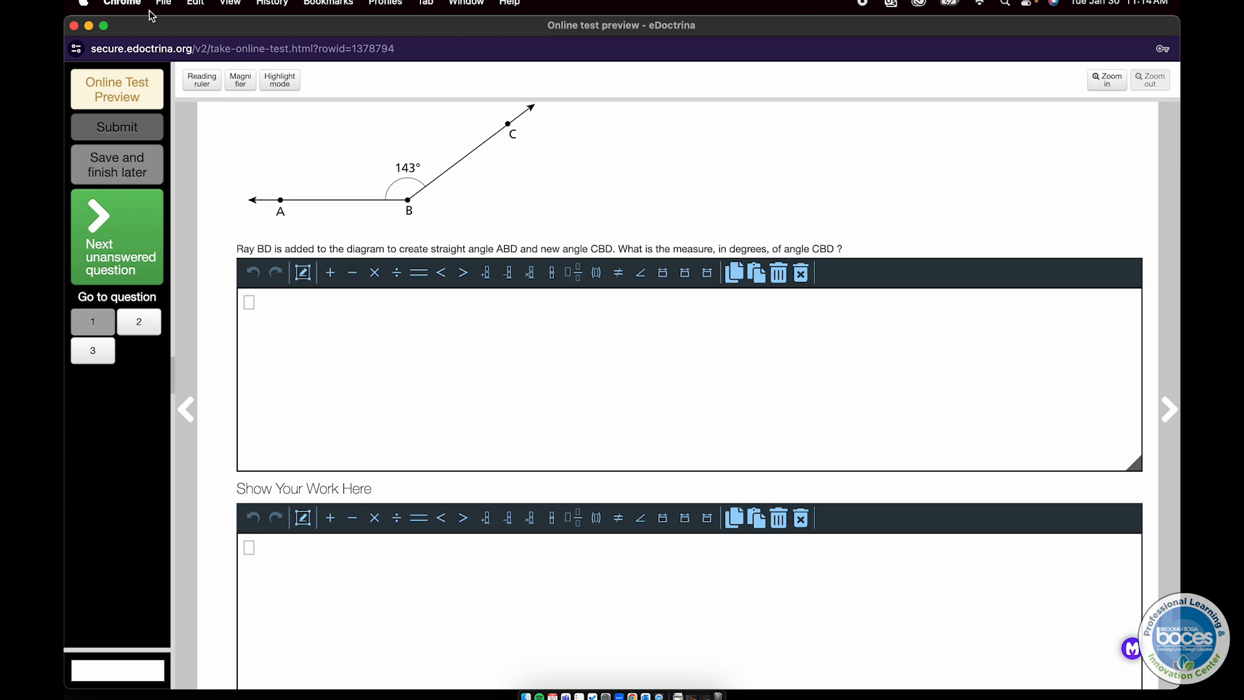
{"action": "left_click", "coordinate": [74, 28]}
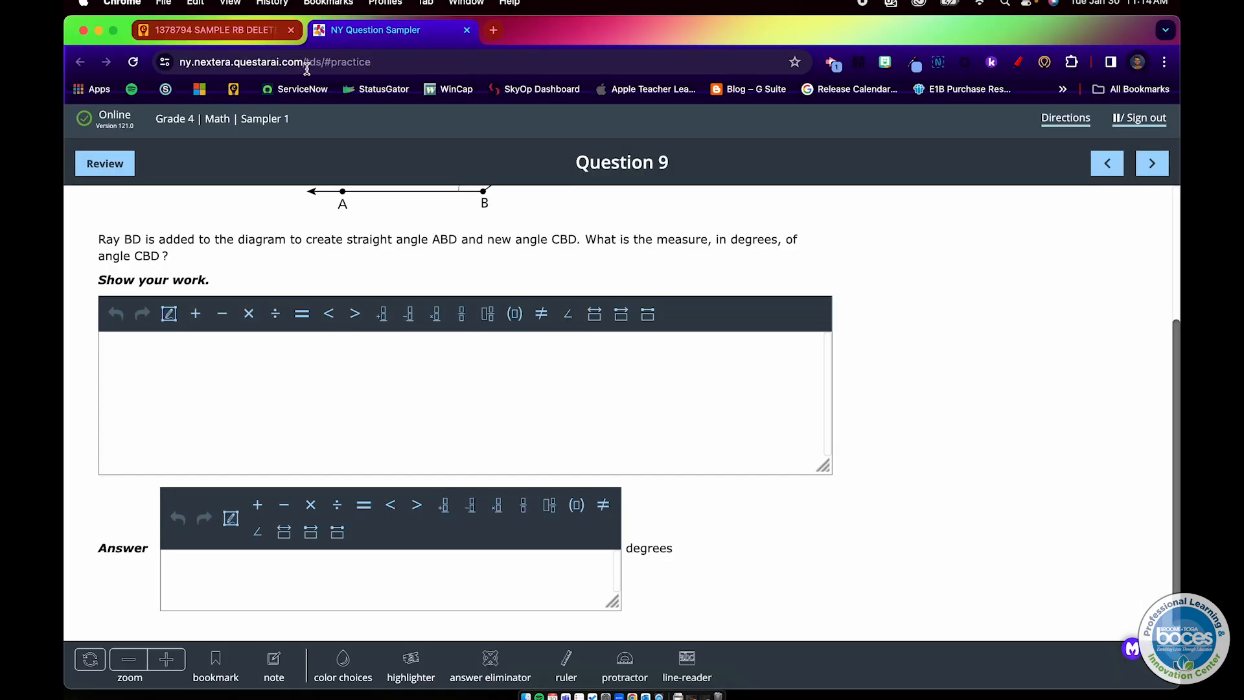
In question 3's online tools, set the show work area to None and the answer tool to Rich Text editor, and save
{"action": "left_click", "coordinate": [261, 31]}
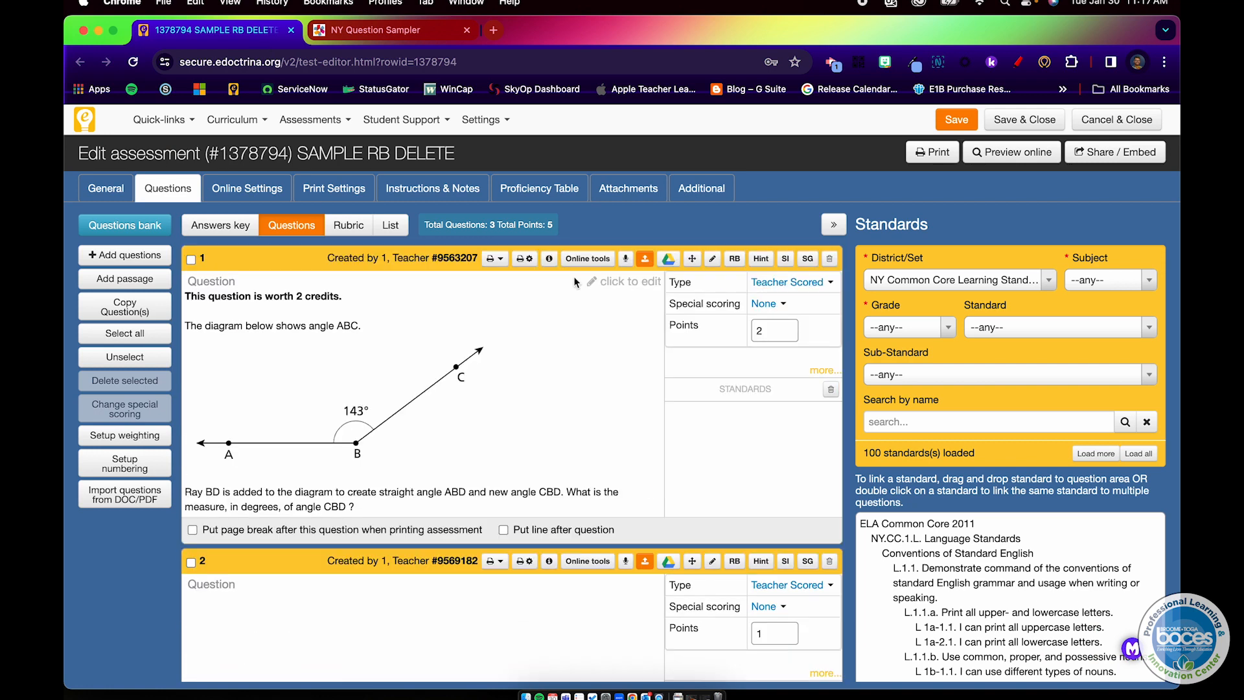
{"action": "scroll", "coordinate": [574, 281], "scroll_direction": "down", "scroll_amount": 7}
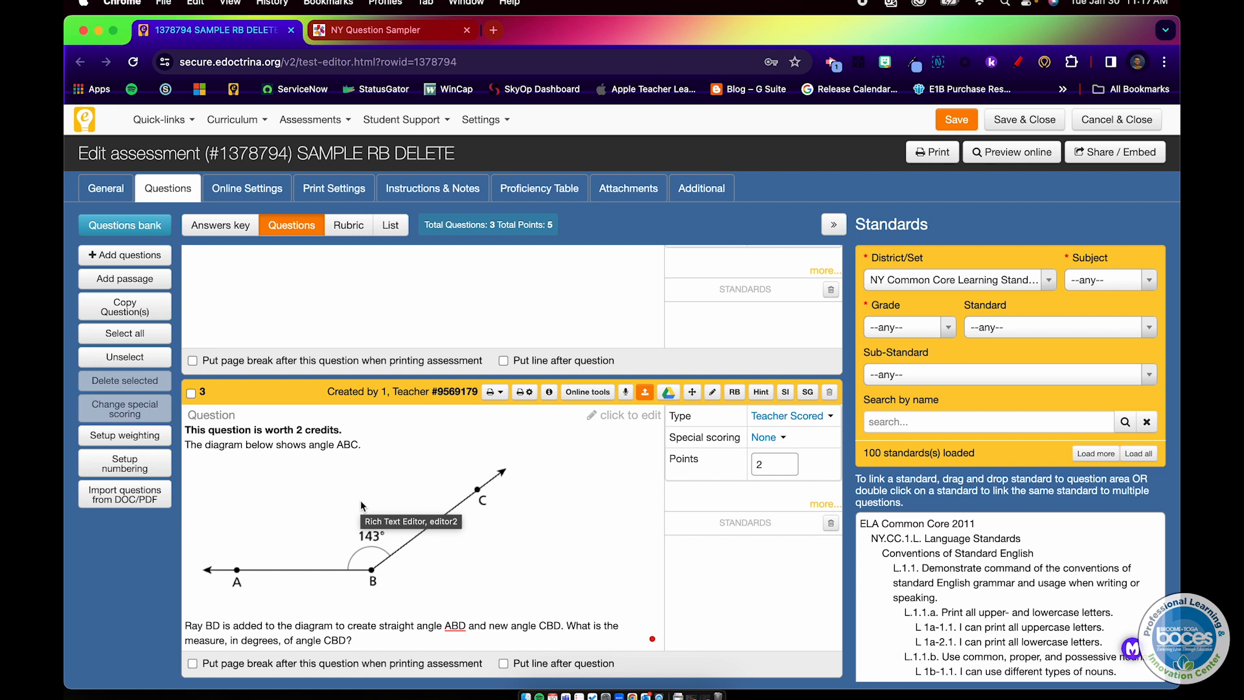
{"action": "left_click", "coordinate": [574, 395]}
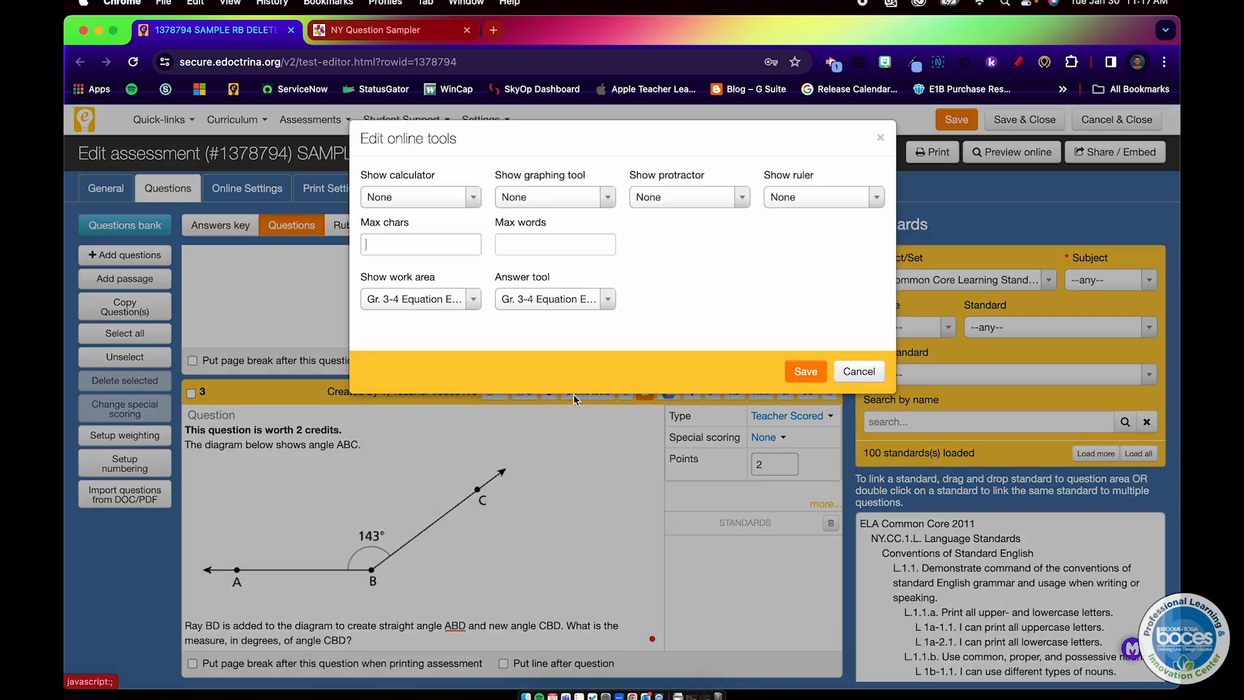
{"action": "left_click", "coordinate": [444, 307]}
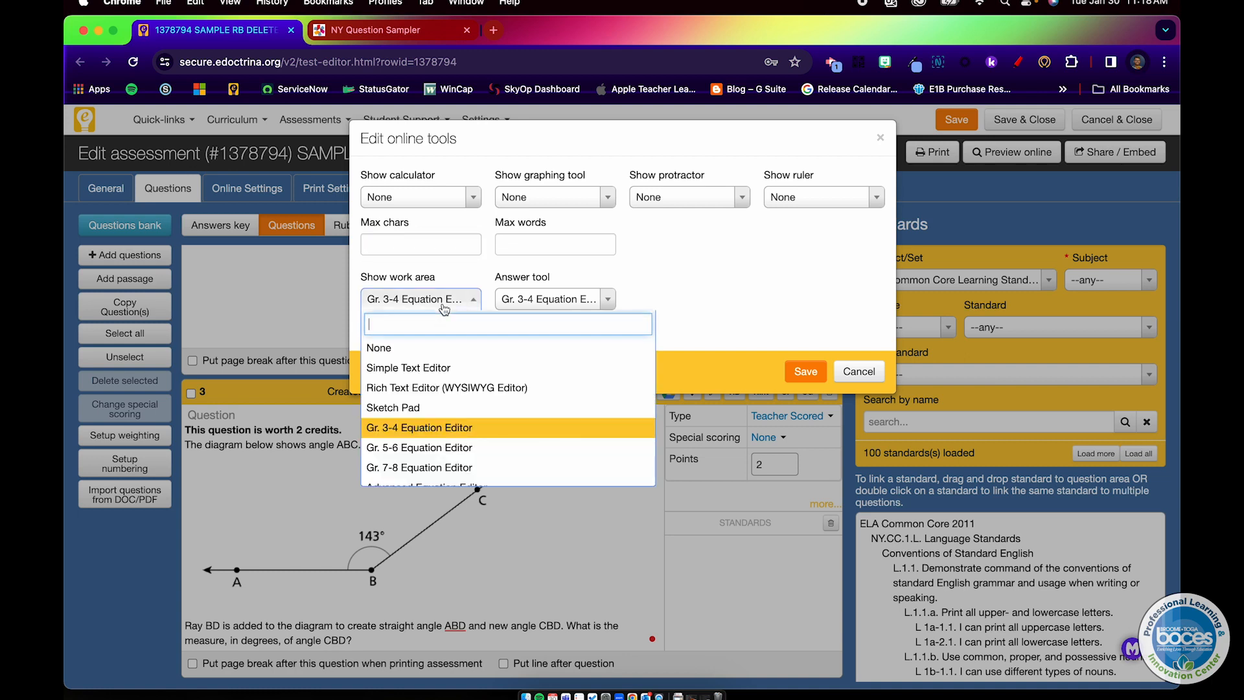
{"action": "left_click", "coordinate": [438, 345]}
{"action": "left_click", "coordinate": [538, 299]}
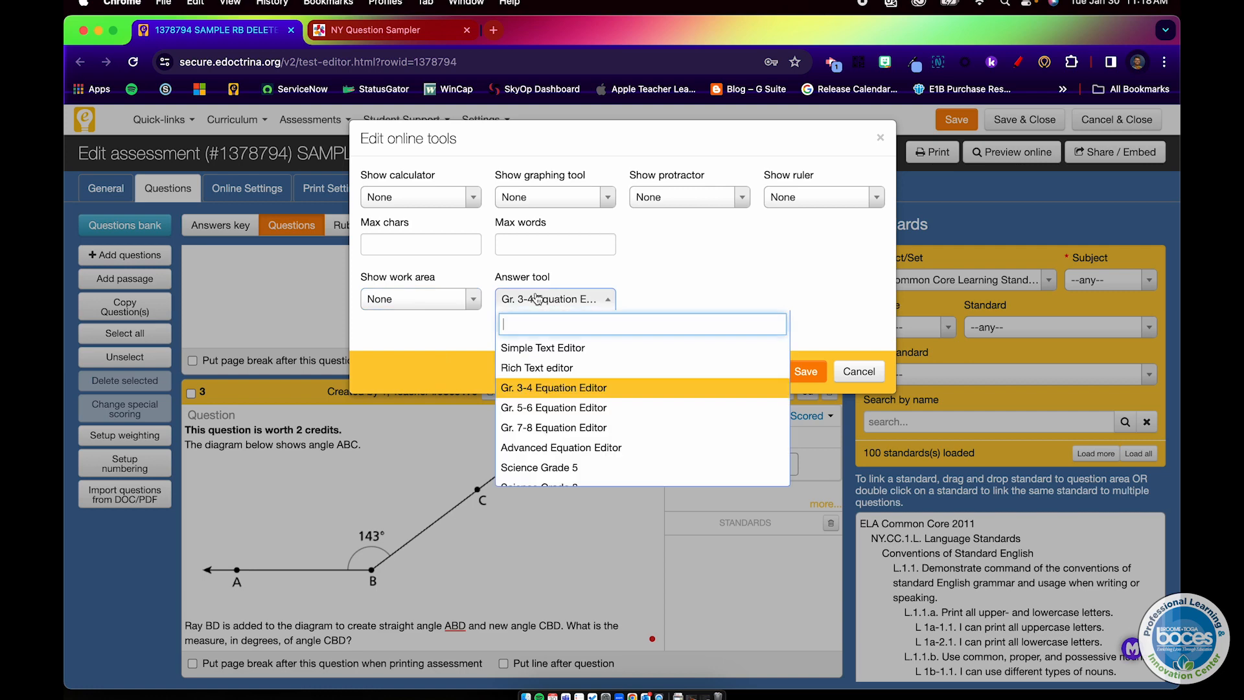
{"action": "left_click", "coordinate": [542, 368]}
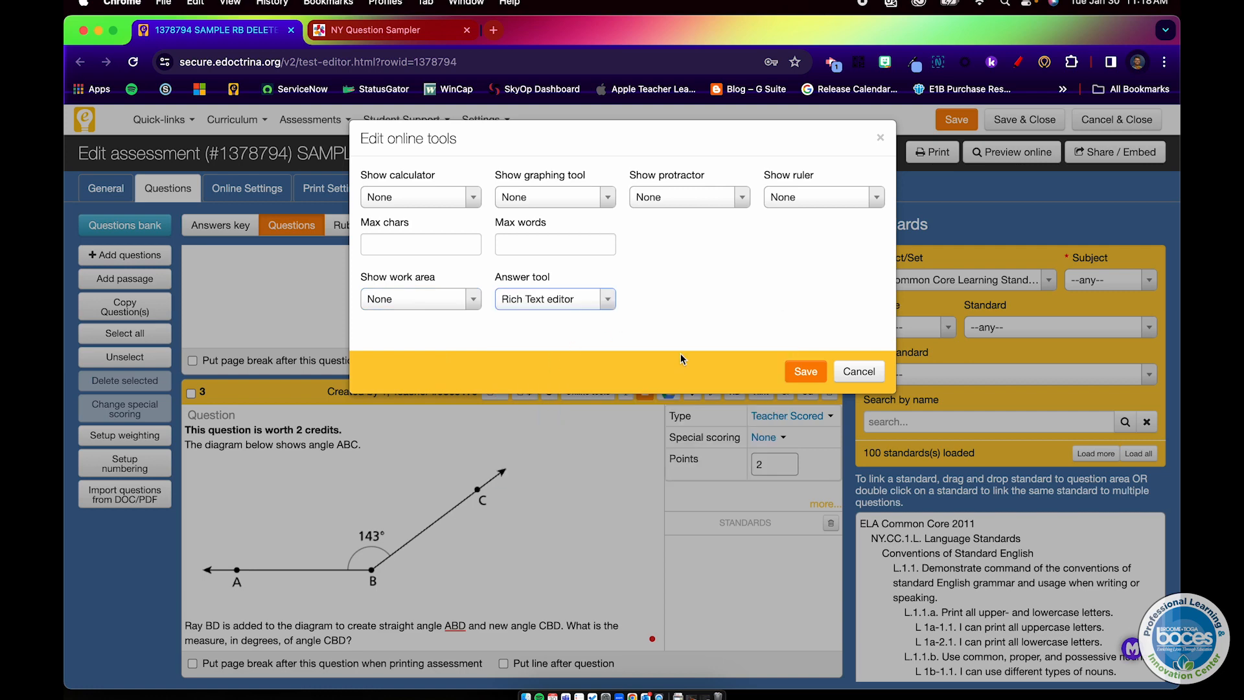
{"action": "left_click", "coordinate": [788, 372]}
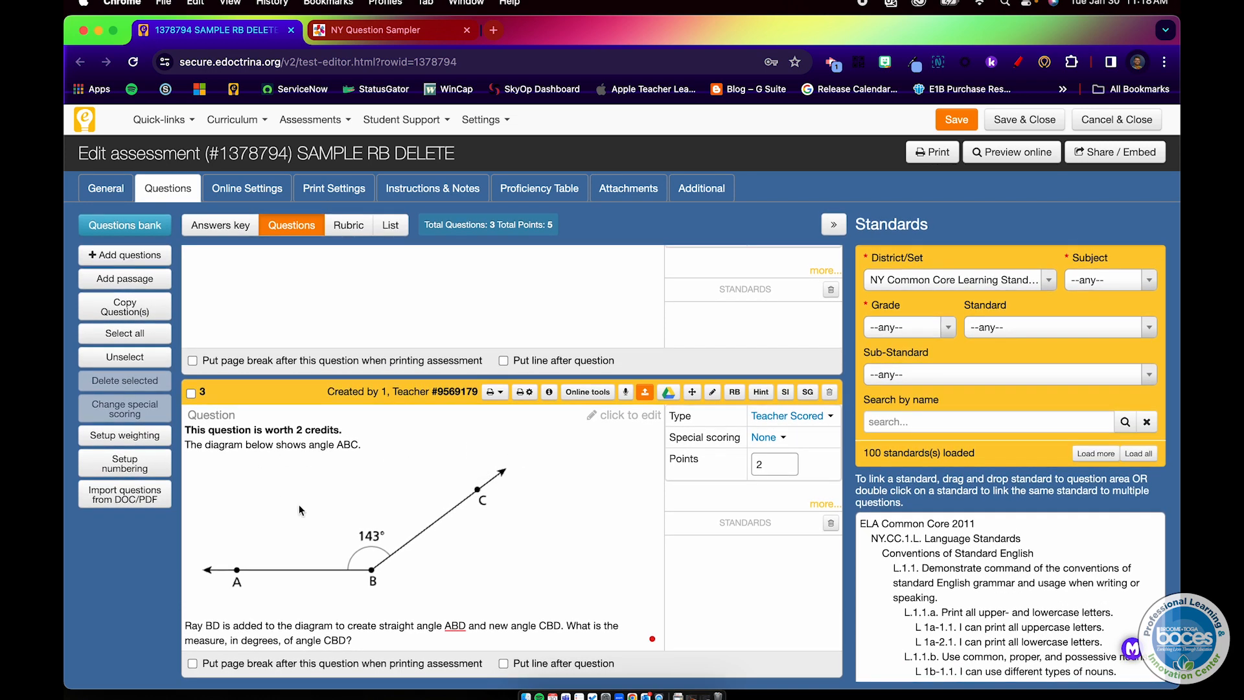
Add the line "Your answer:" below question 3's paragraph about angle CBD, formatted bold in size 16
{"action": "left_click", "coordinate": [373, 633]}
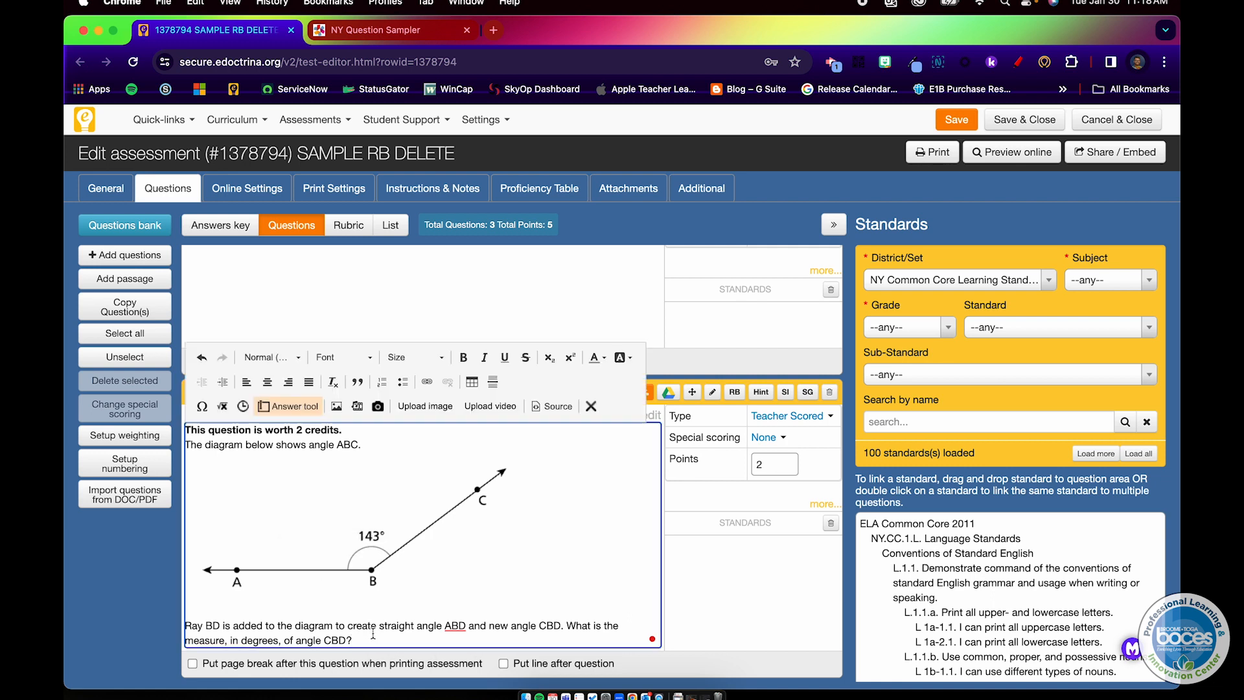
{"action": "key", "text": "Return"}
{"action": "key", "text": "Return"}
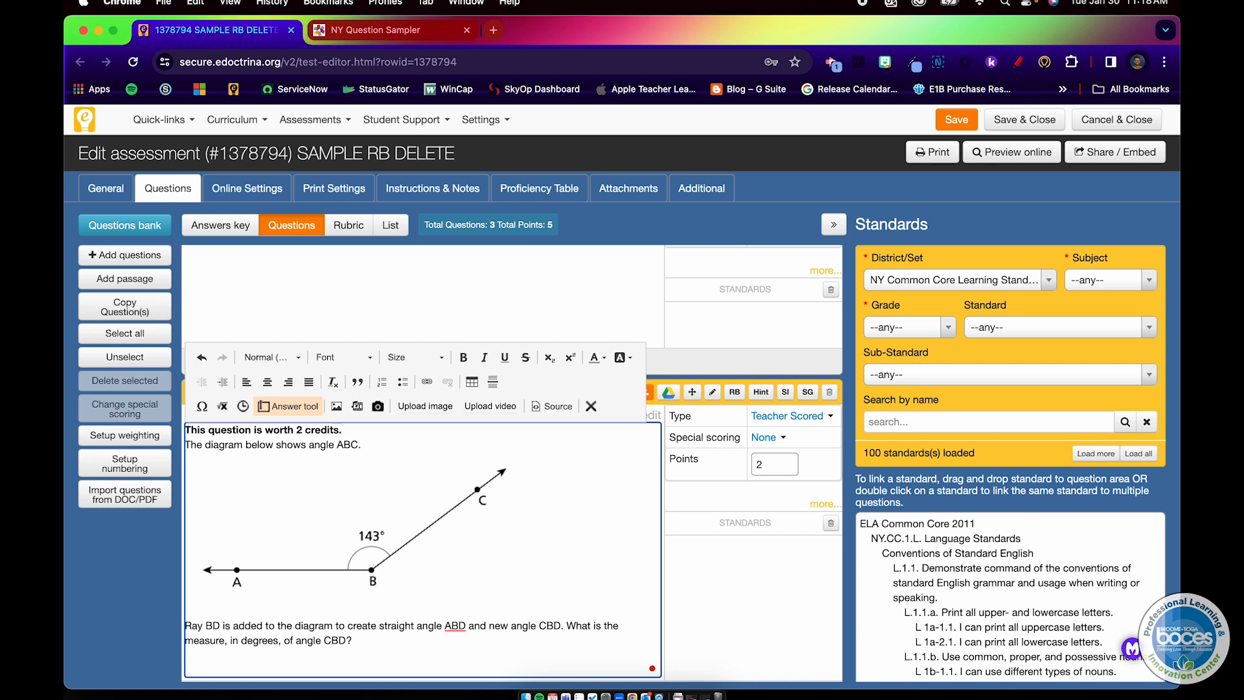
{"action": "type", "text": "Your answer:"}
{"action": "key", "text": "shift+Up"}
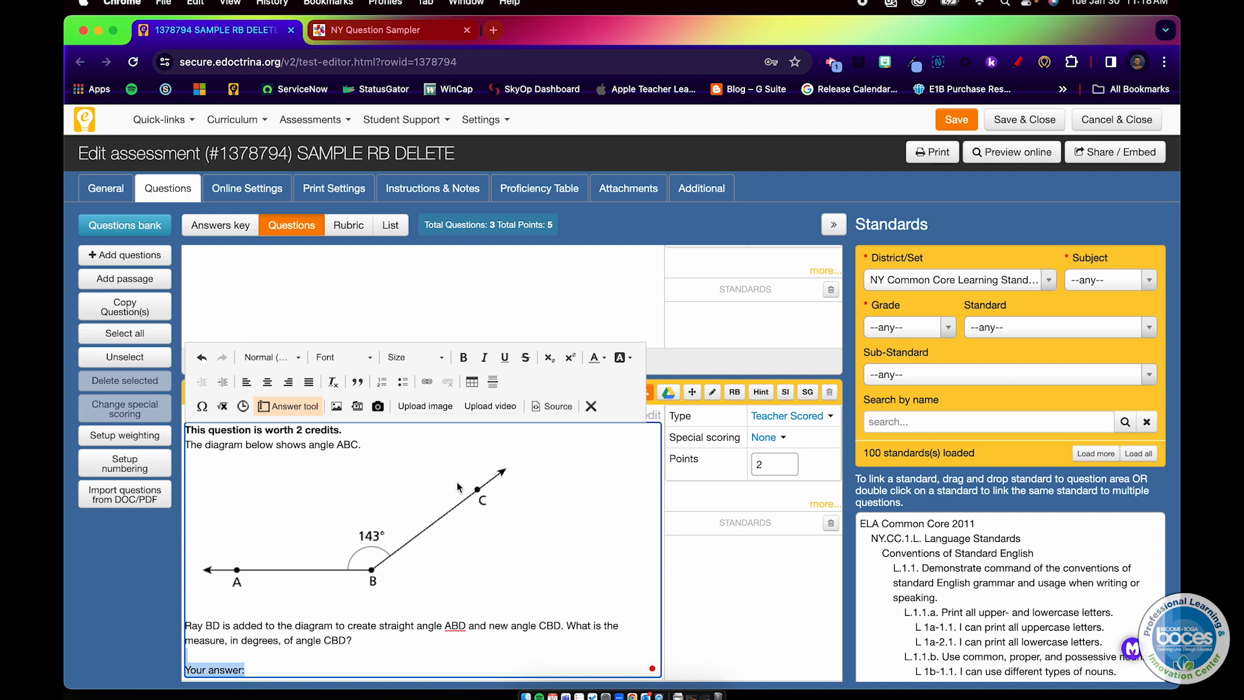
{"action": "left_click", "coordinate": [464, 358]}
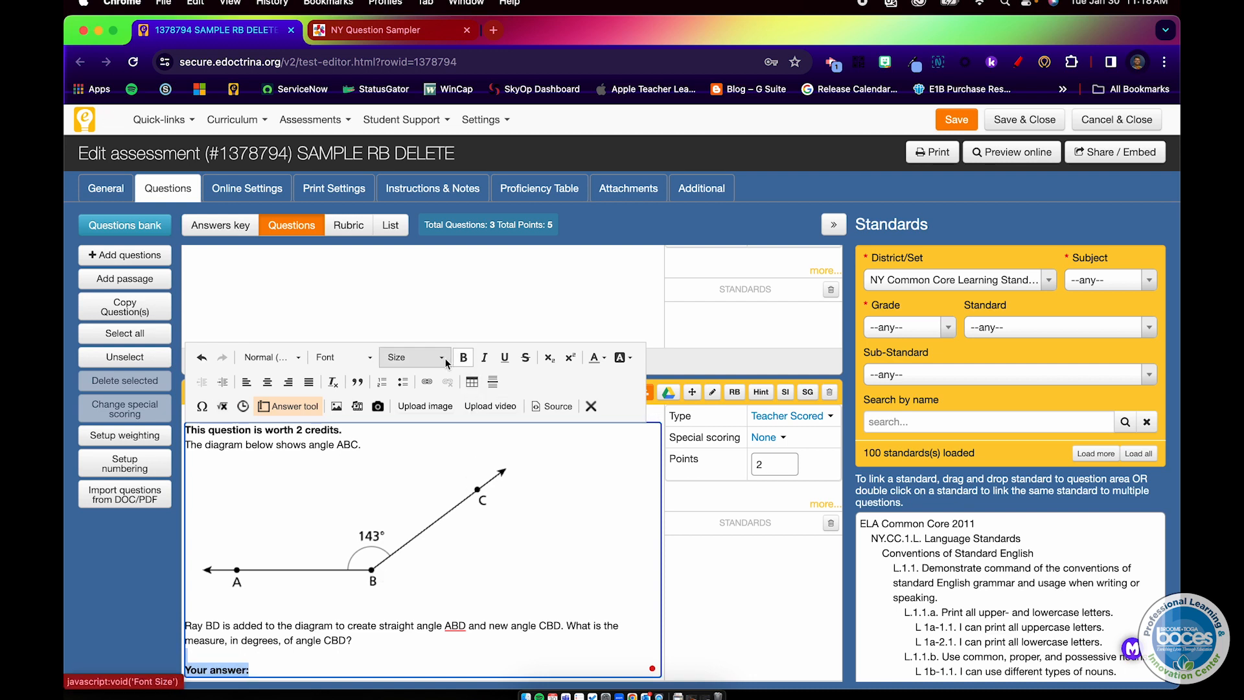
{"action": "left_click", "coordinate": [441, 358]}
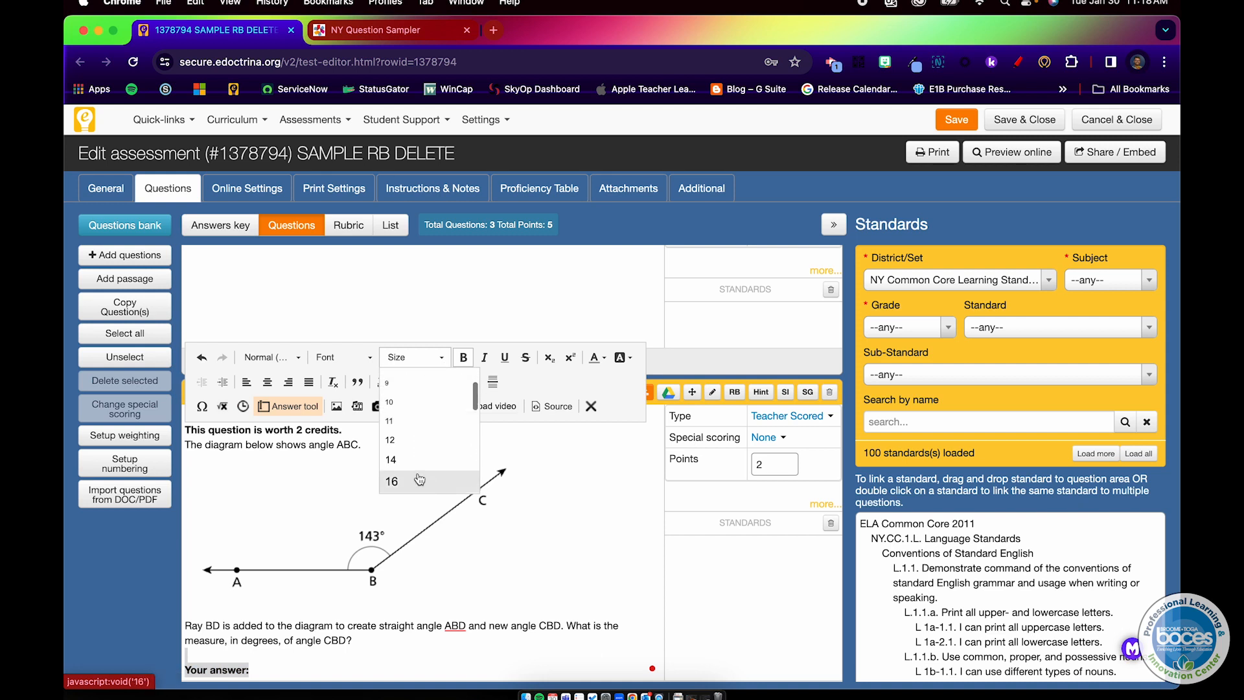
{"action": "left_click", "coordinate": [420, 482]}
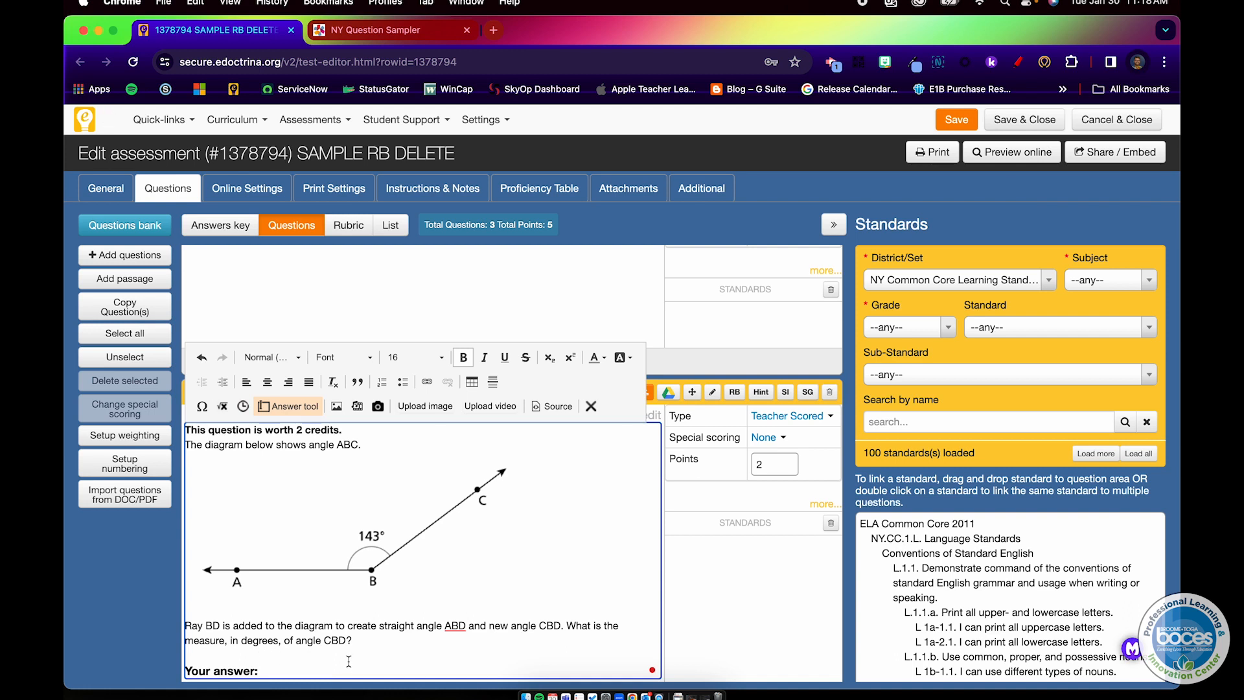
Insert an Input answer tool, fixed at 300 pixels wide with the placeholder "Type your answer here", under "Your answer:" in question 3
{"action": "scroll", "coordinate": [349, 661], "scroll_direction": "down", "scroll_amount": 1}
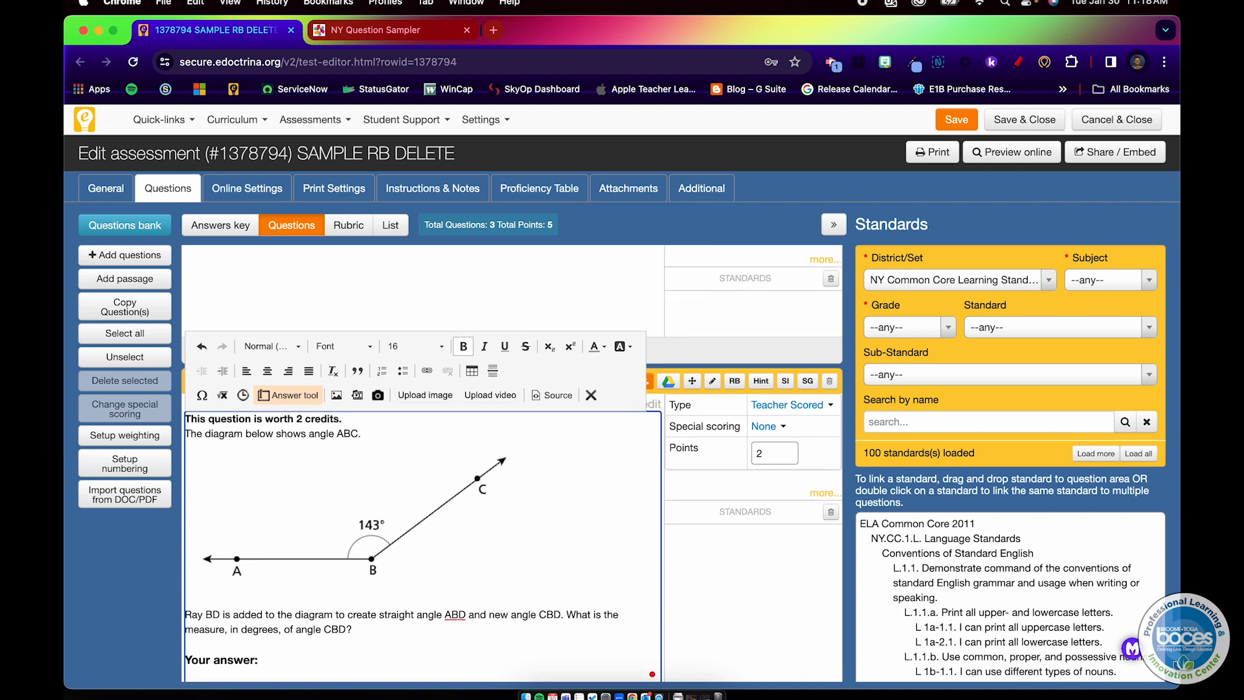
{"action": "scroll", "coordinate": [691, 660], "scroll_direction": "down", "scroll_amount": 3}
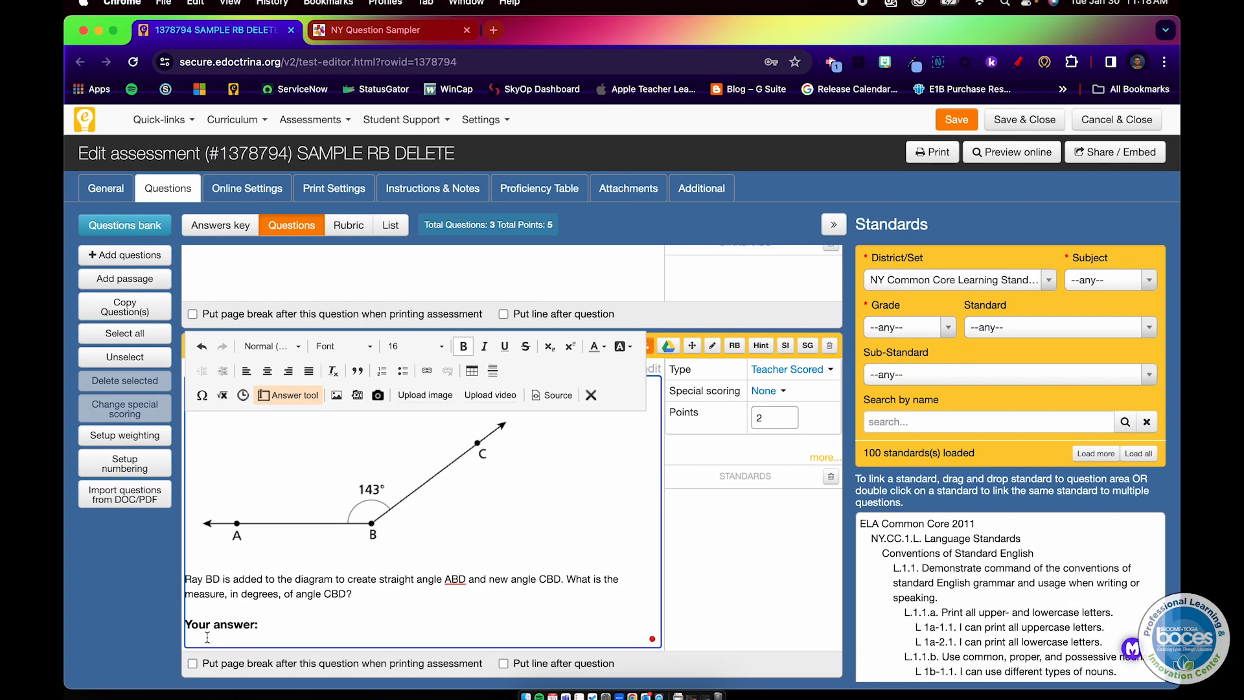
{"action": "left_click", "coordinate": [304, 395]}
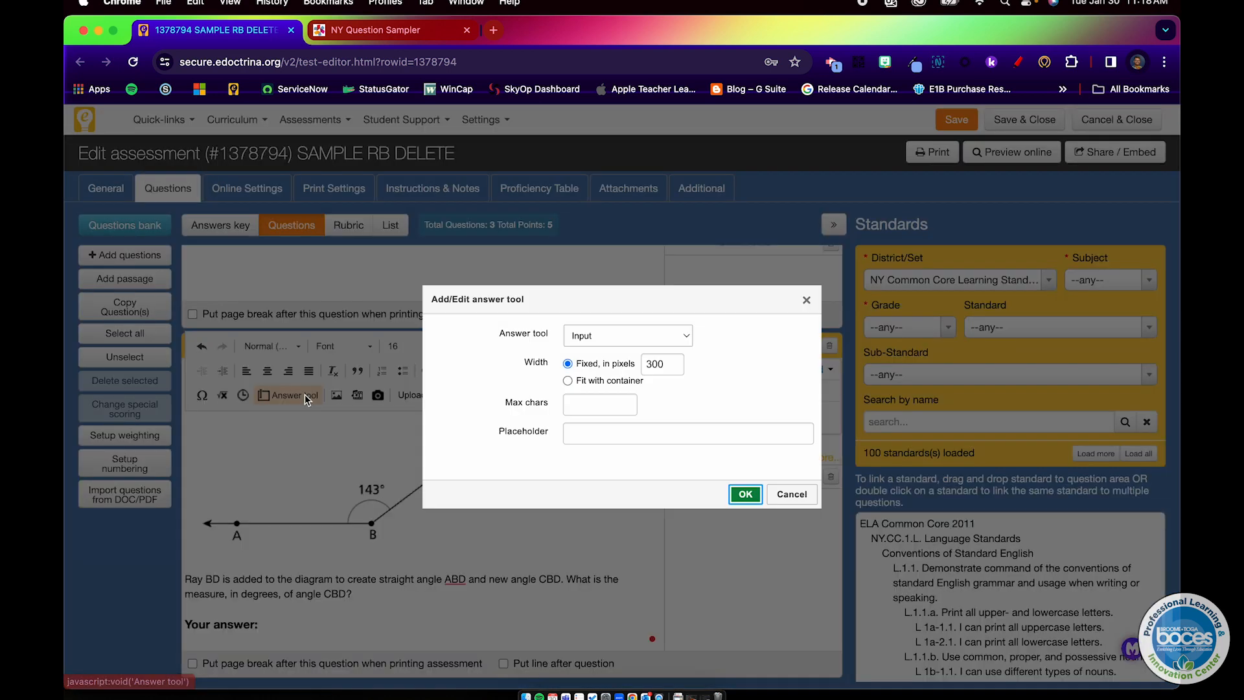
{"action": "left_click", "coordinate": [594, 337]}
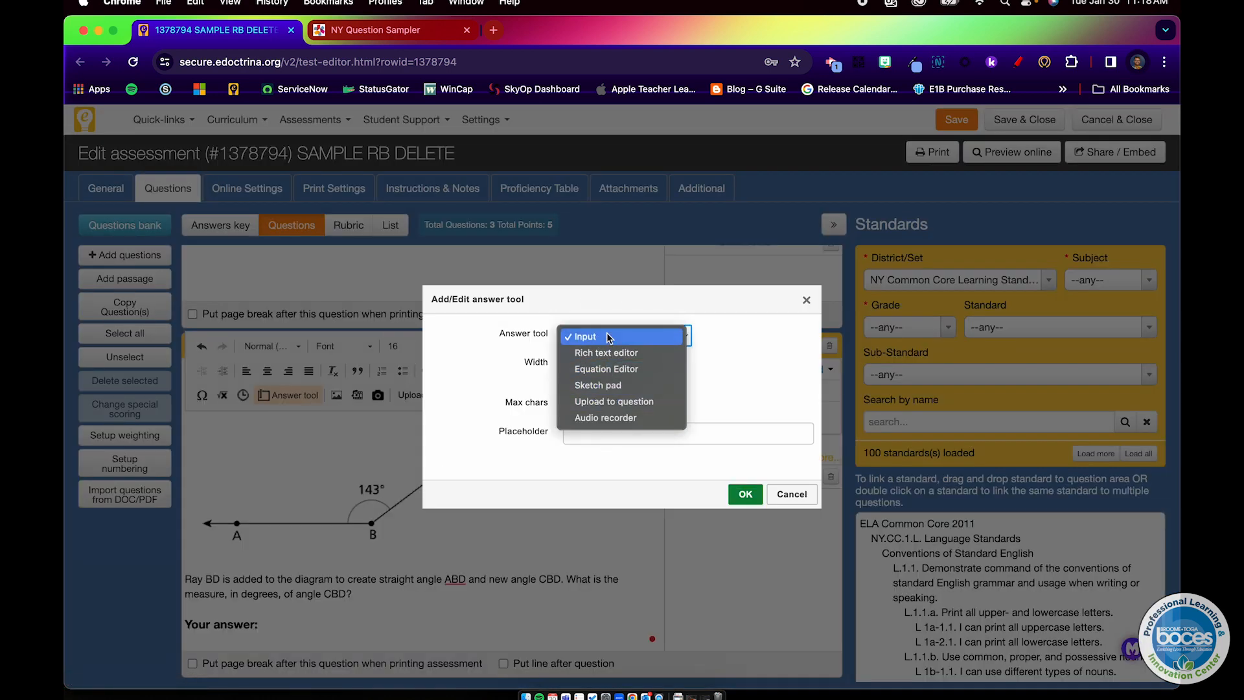
{"action": "left_click", "coordinate": [609, 337]}
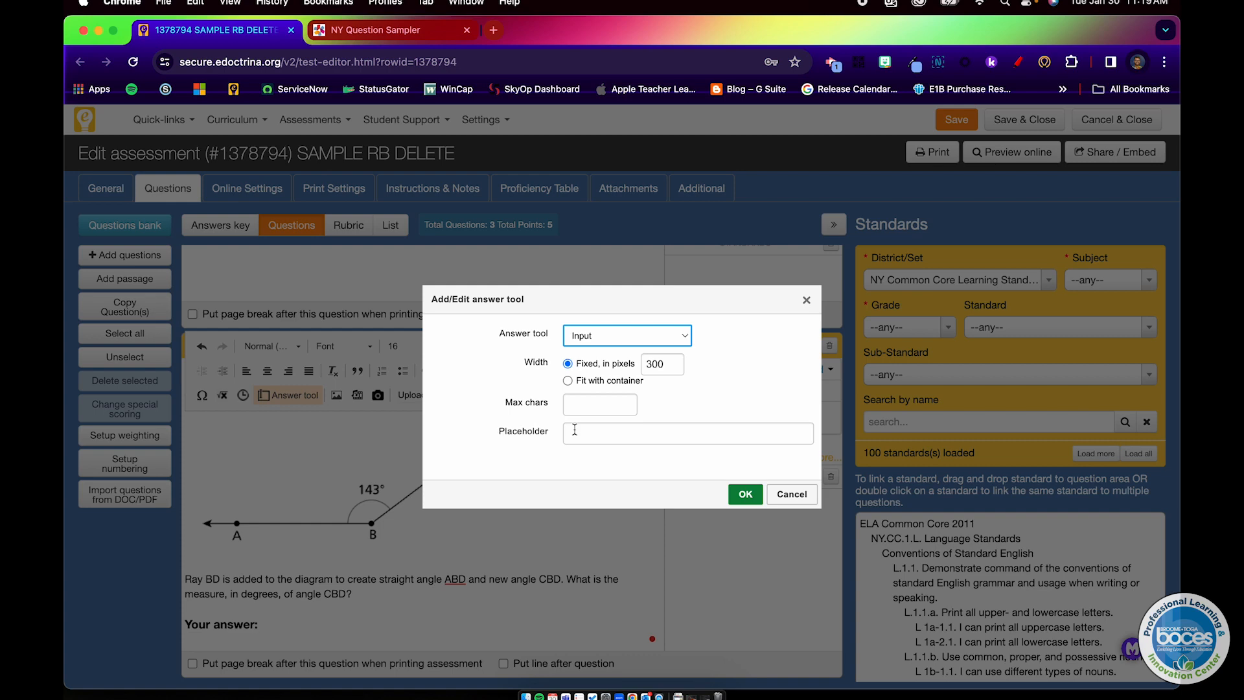
{"action": "left_click", "coordinate": [406, 31]}
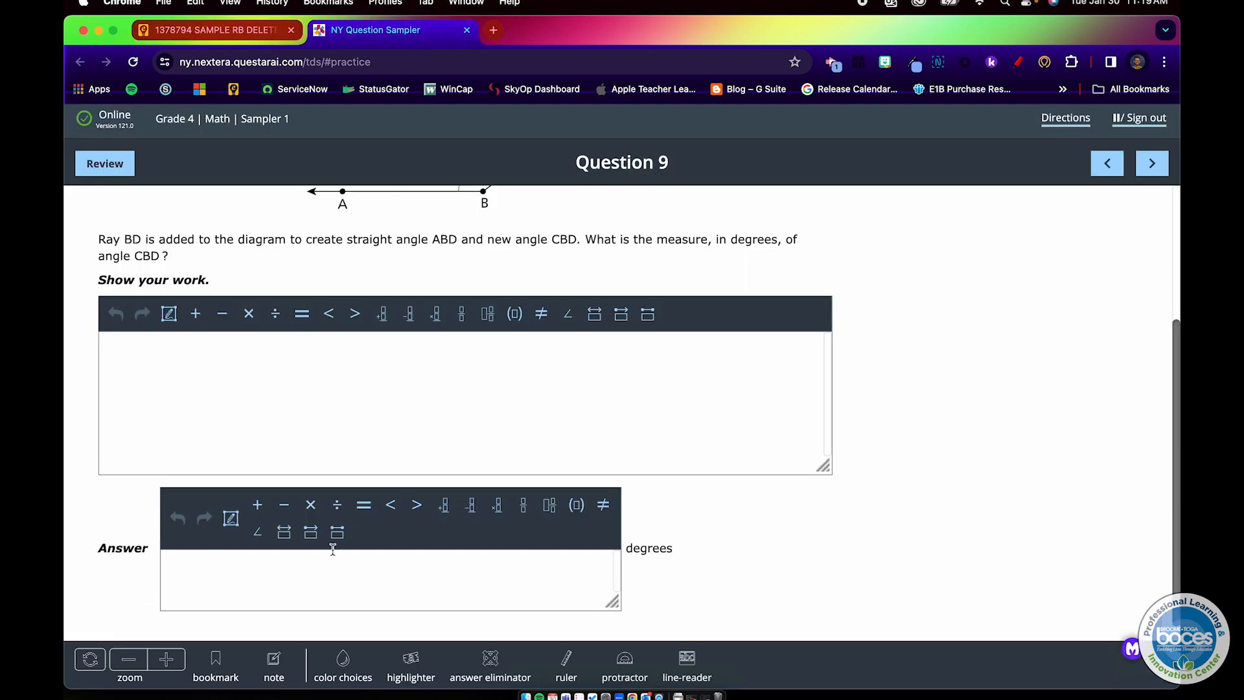
{"action": "left_click", "coordinate": [238, 32]}
{"action": "left_click", "coordinate": [575, 432]}
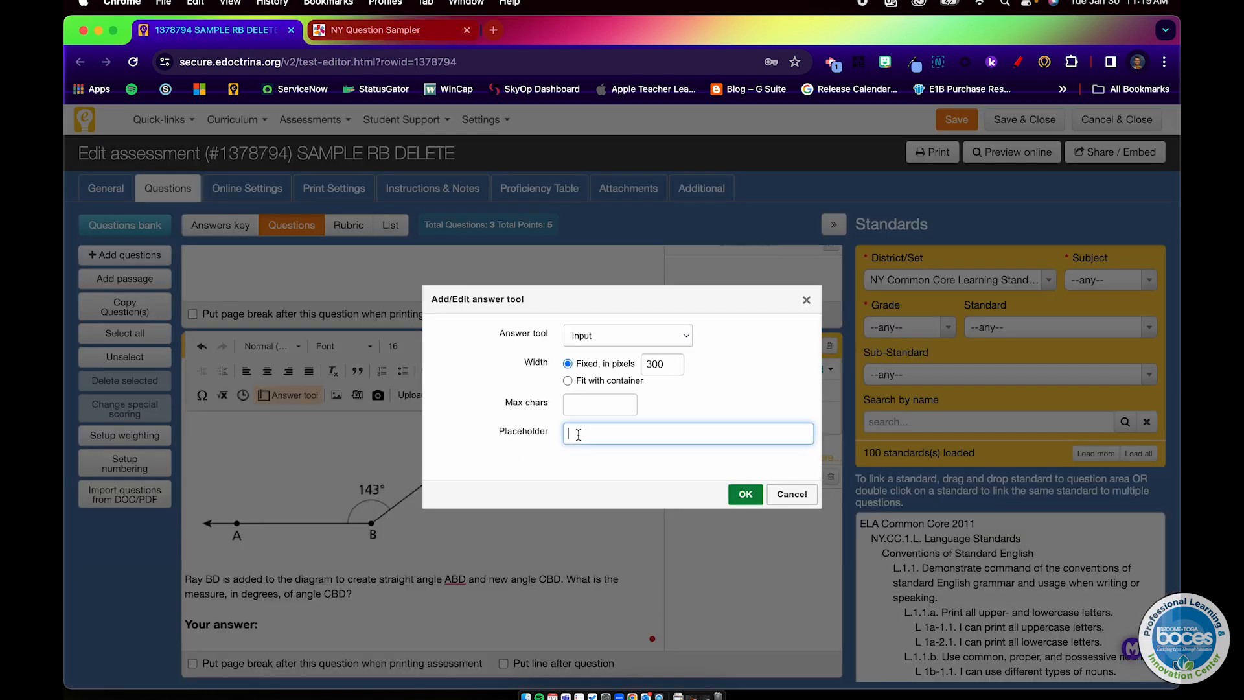
{"action": "type", "text": "Type your answer here"}
{"action": "left_click", "coordinate": [743, 494]}
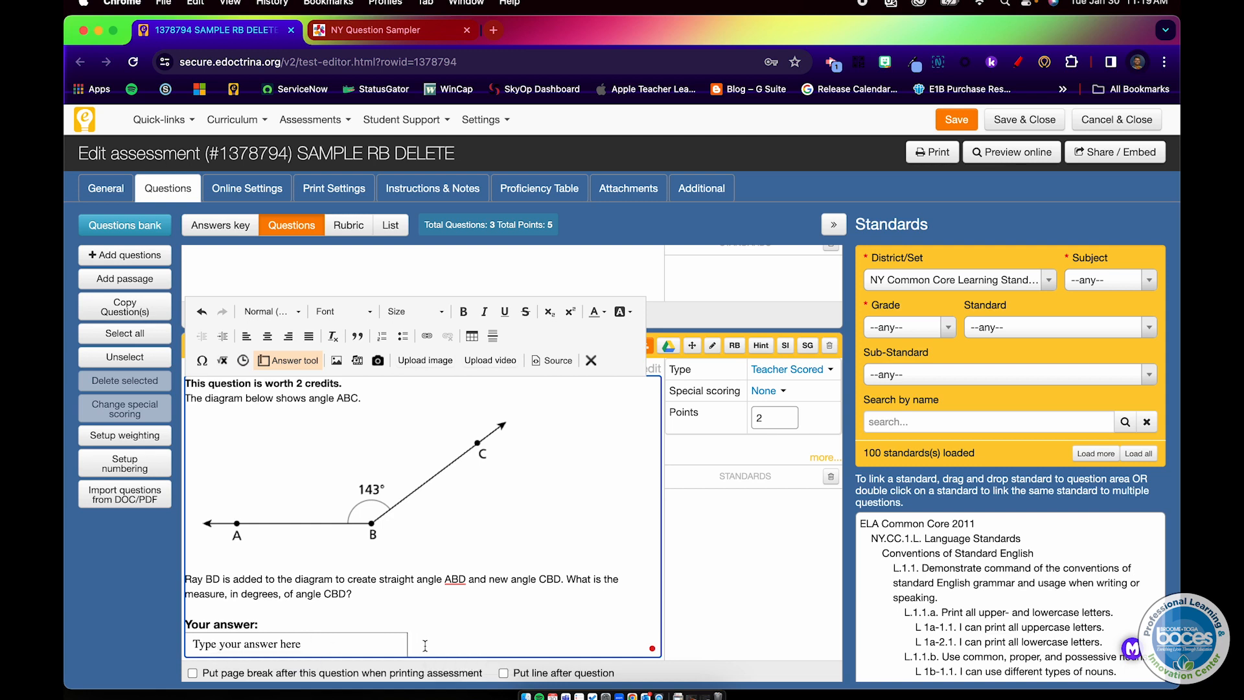
Add the word "degrees." in bold directly after the Input answer tool in question 3
{"action": "key", "text": "BackSpace"}
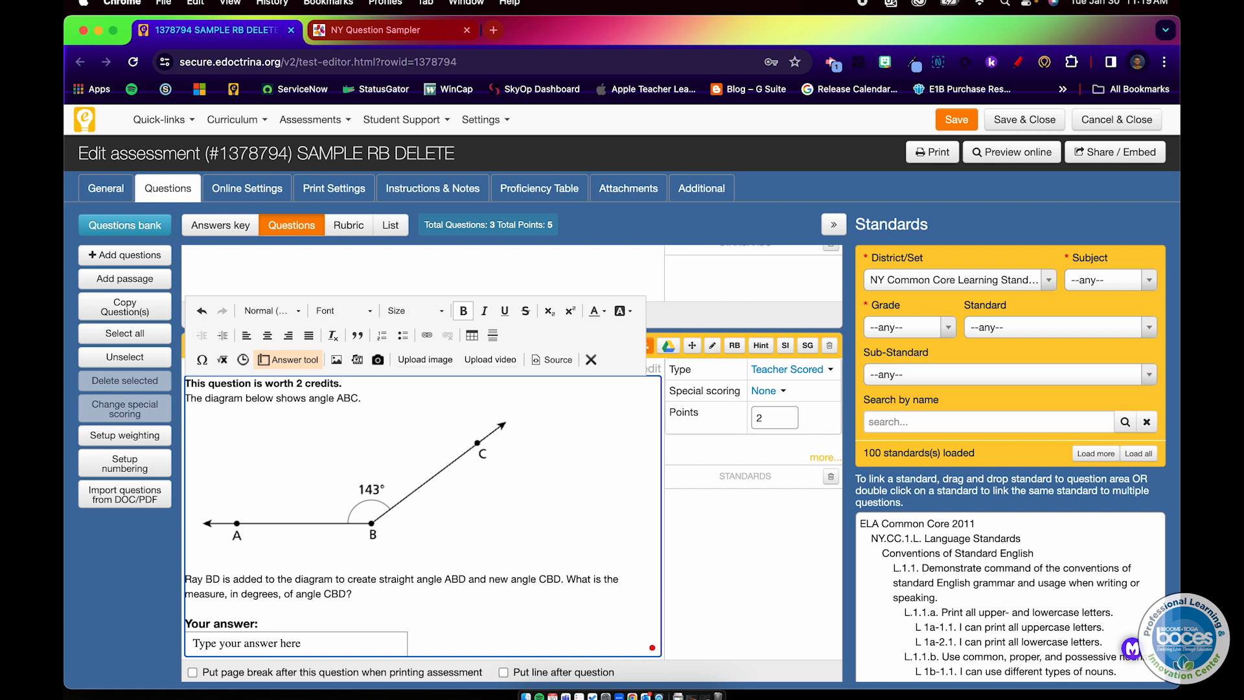
{"action": "left_click", "coordinate": [413, 642]}
{"action": "left_click", "coordinate": [414, 642]}
{"action": "type", "text": "degrees."}
{"action": "key", "text": "shift+Left"}
{"action": "key", "text": "shift+Left"}
{"action": "key", "text": "shift+Left"}
{"action": "key", "text": "shift+Left"}
{"action": "key", "text": "shift+Left"}
{"action": "key", "text": "shift+Left"}
{"action": "key", "text": "shift+Left"}
{"action": "key", "text": "shift+Left"}
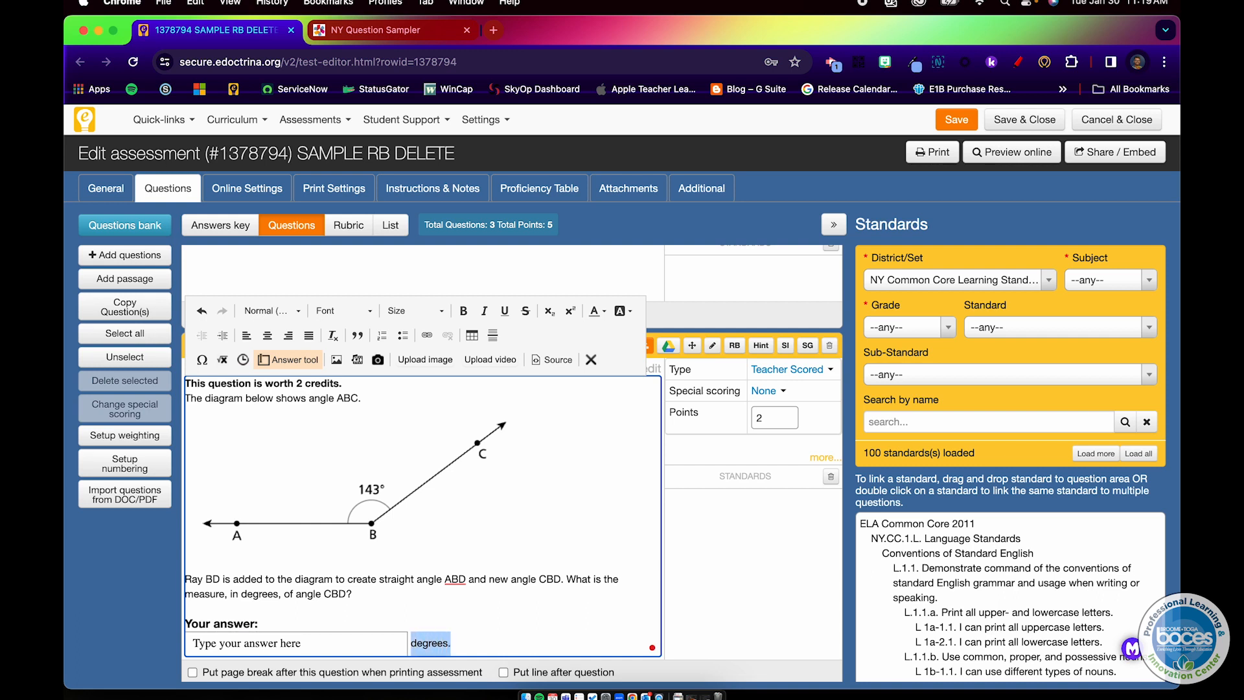
{"action": "left_click", "coordinate": [470, 315]}
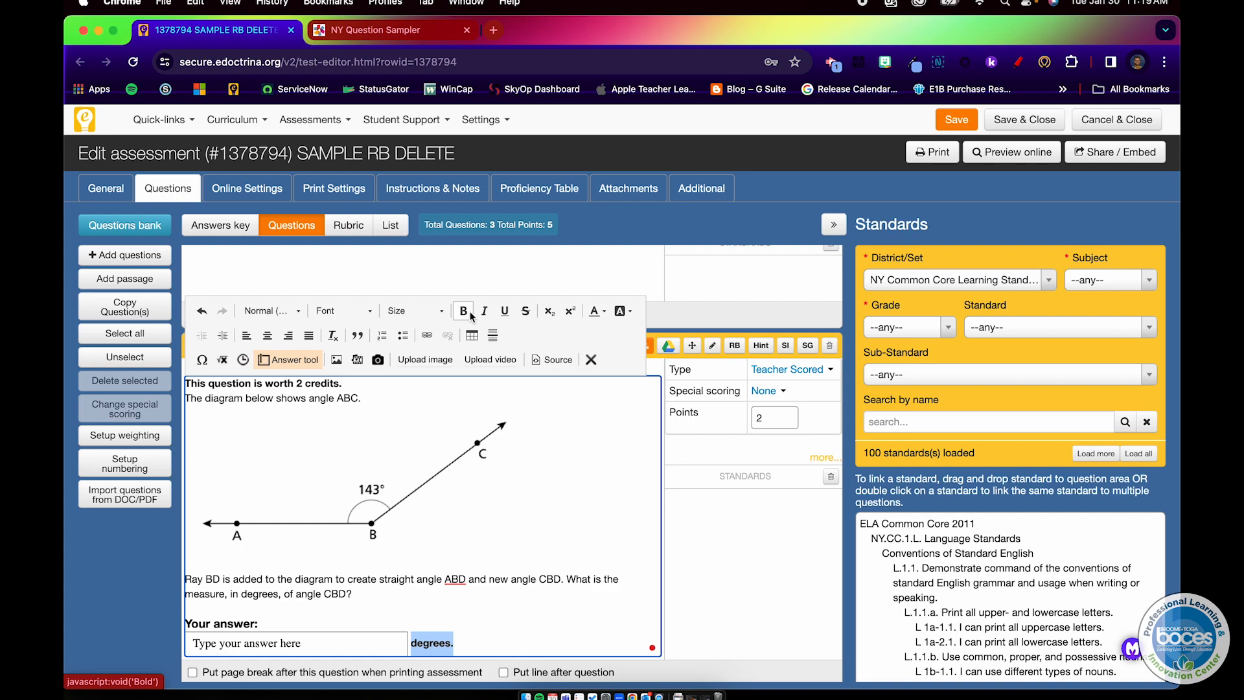
{"action": "left_click", "coordinate": [584, 627]}
{"action": "left_click", "coordinate": [716, 604]}
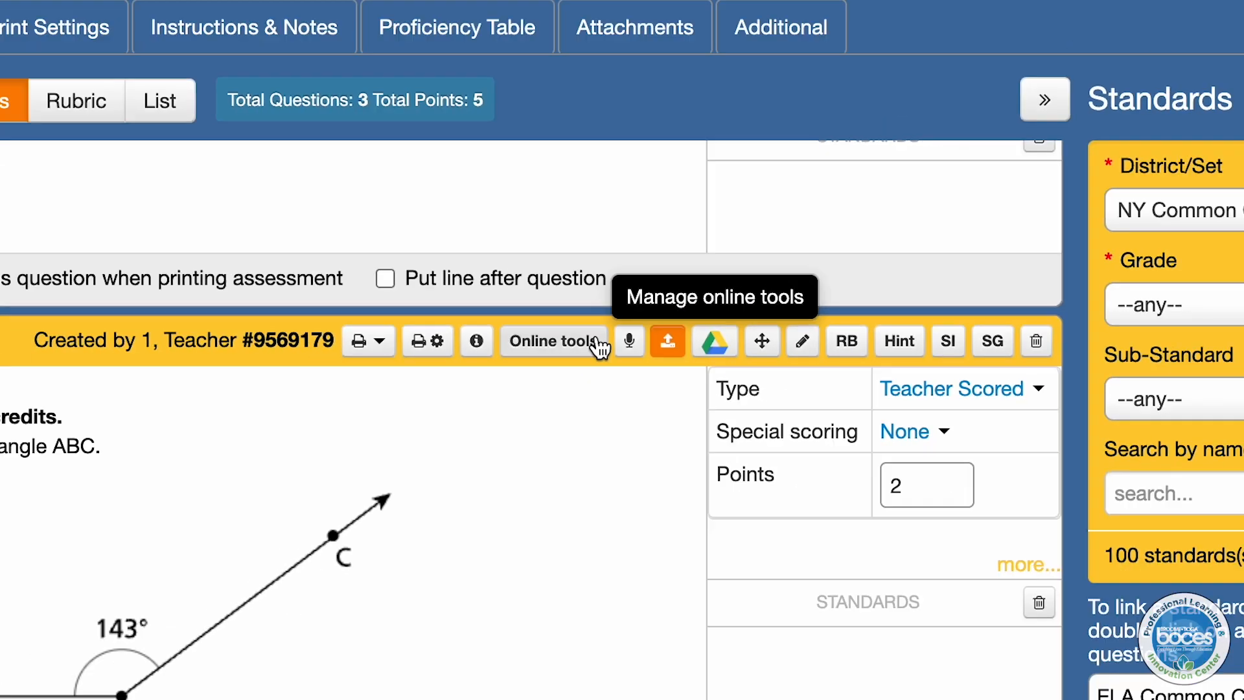
In question 3's online tools, set the show work area to Gr. 3-4 Equation Editor, and save the assessment
{"action": "left_click", "coordinate": [558, 327]}
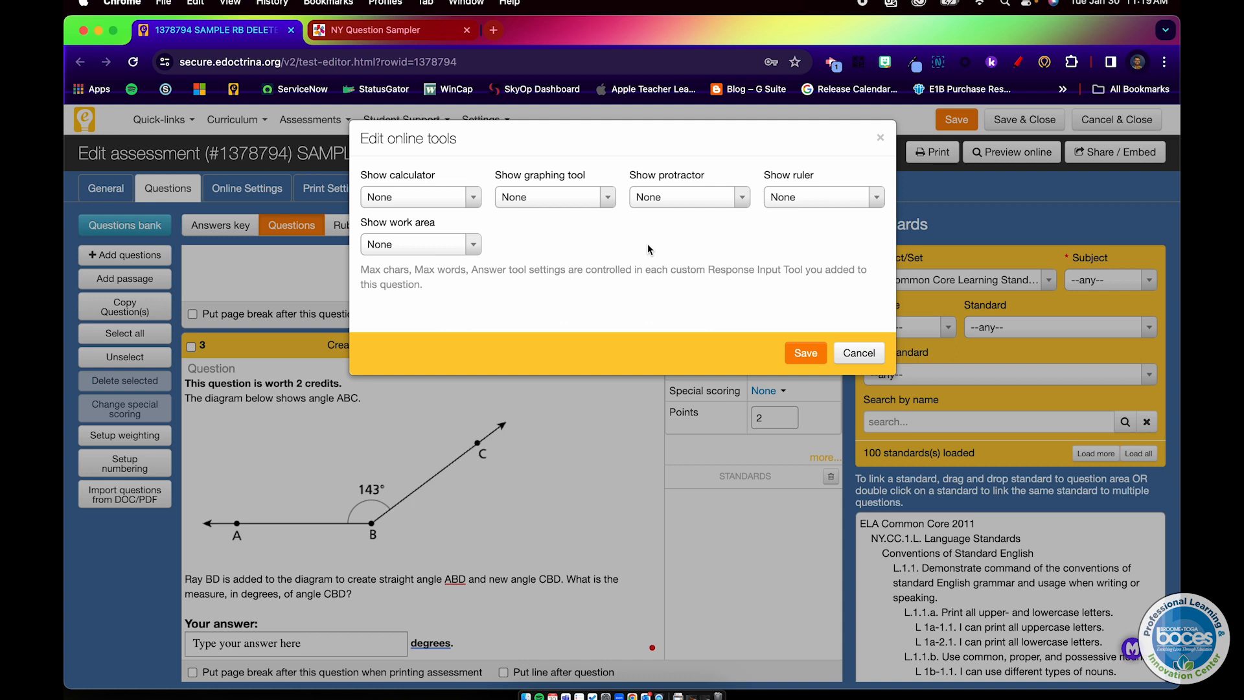
{"action": "left_click", "coordinate": [471, 249]}
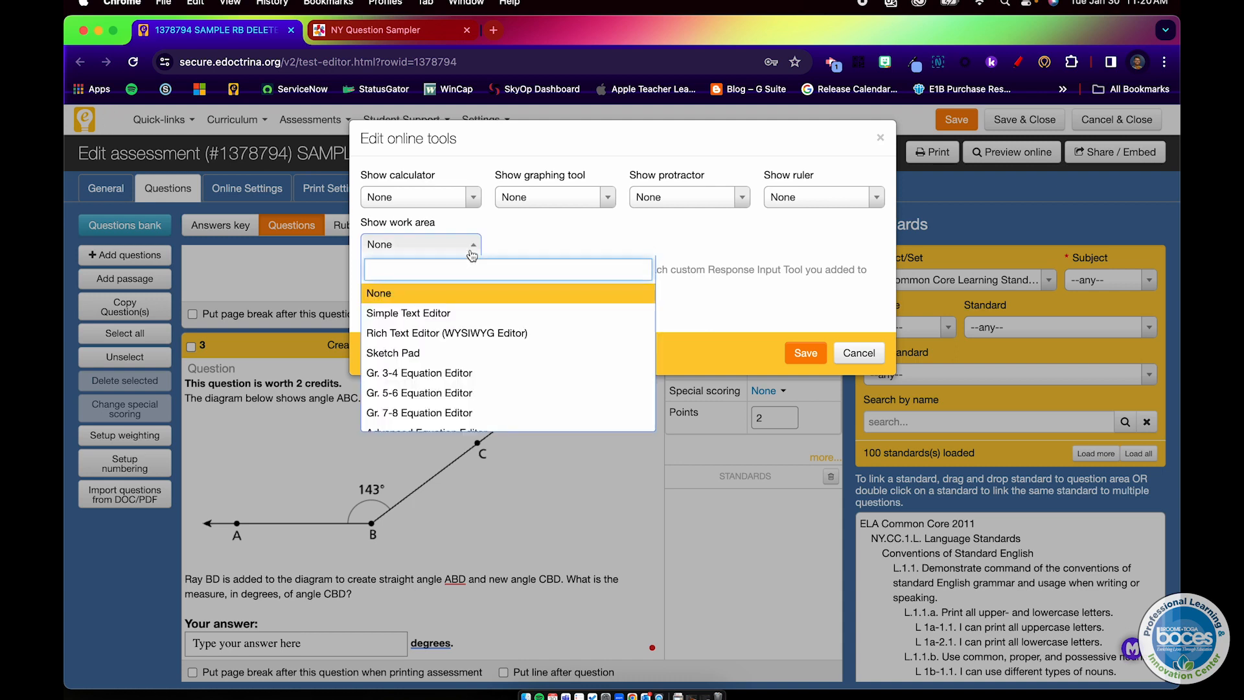
{"action": "left_click", "coordinate": [467, 374]}
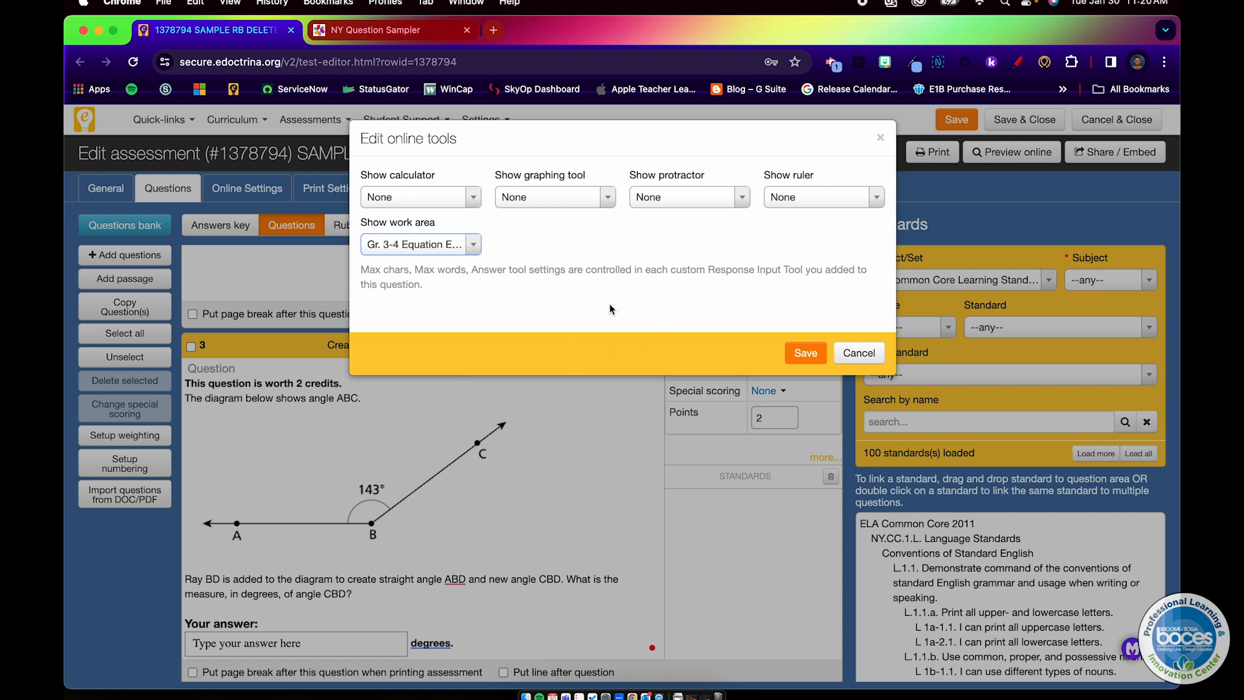
{"action": "left_click", "coordinate": [805, 353]}
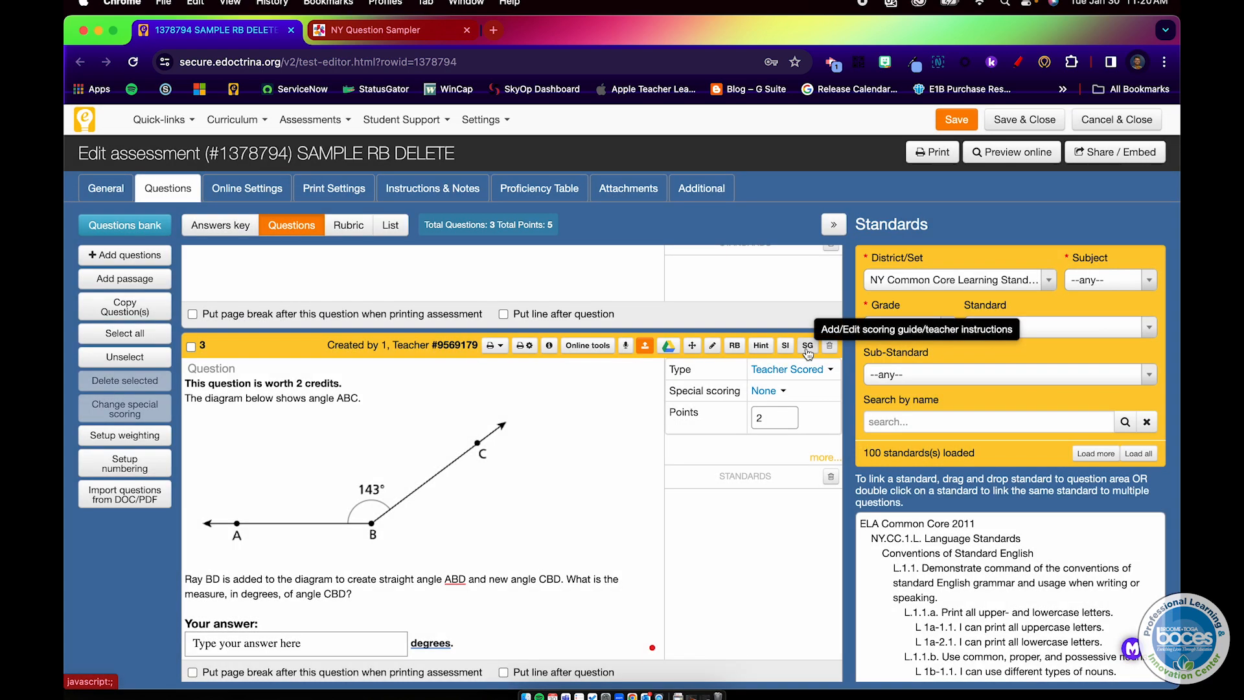
{"action": "left_click", "coordinate": [957, 119]}
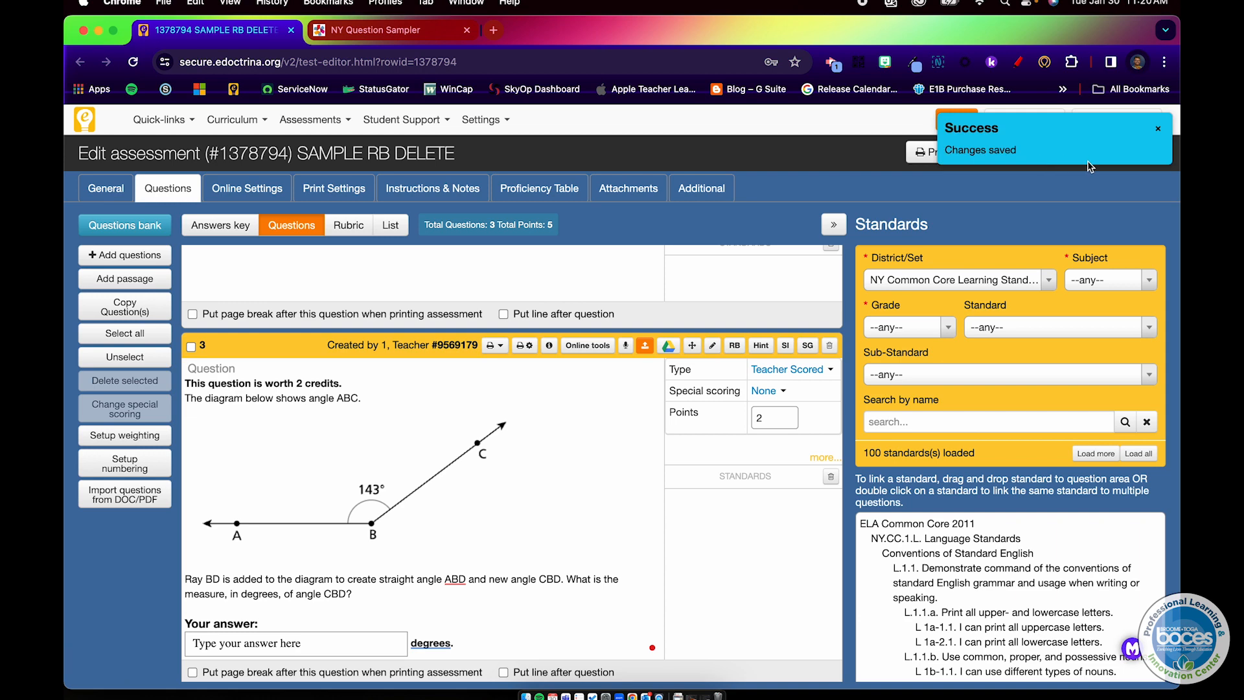
{"action": "left_click", "coordinate": [1155, 129]}
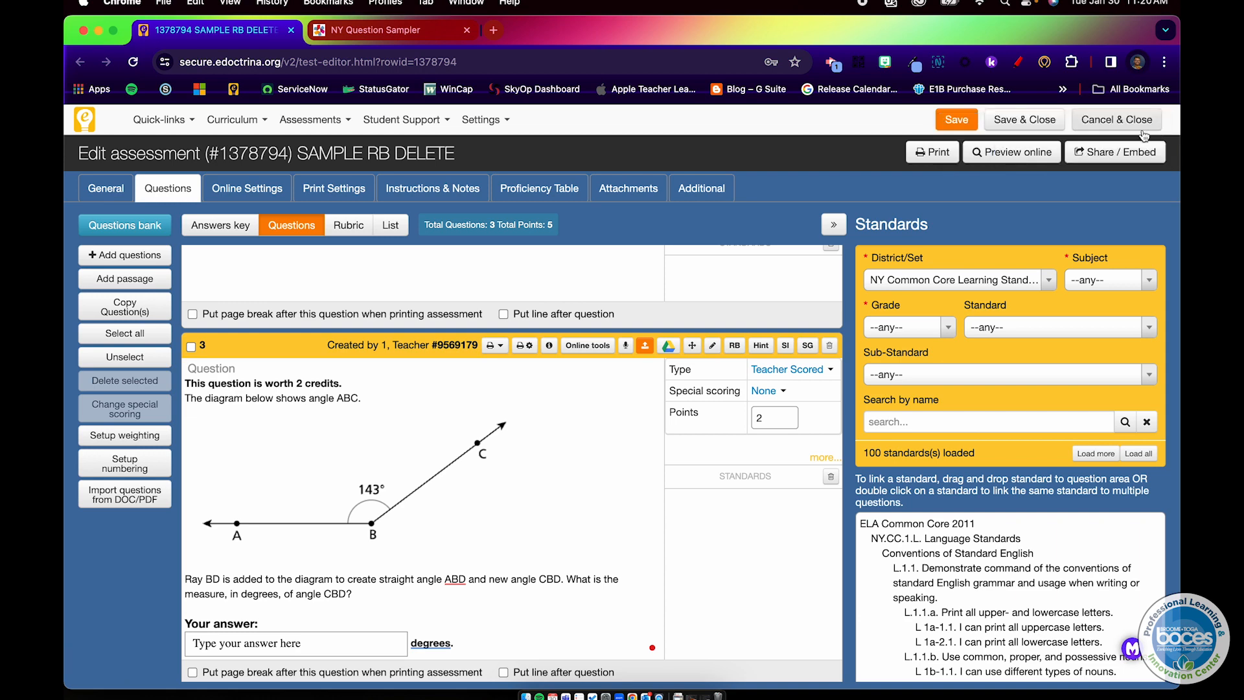
Preview the assessment online in an enlarged window and try question 3's answer box with 100
{"action": "left_click", "coordinate": [1018, 153]}
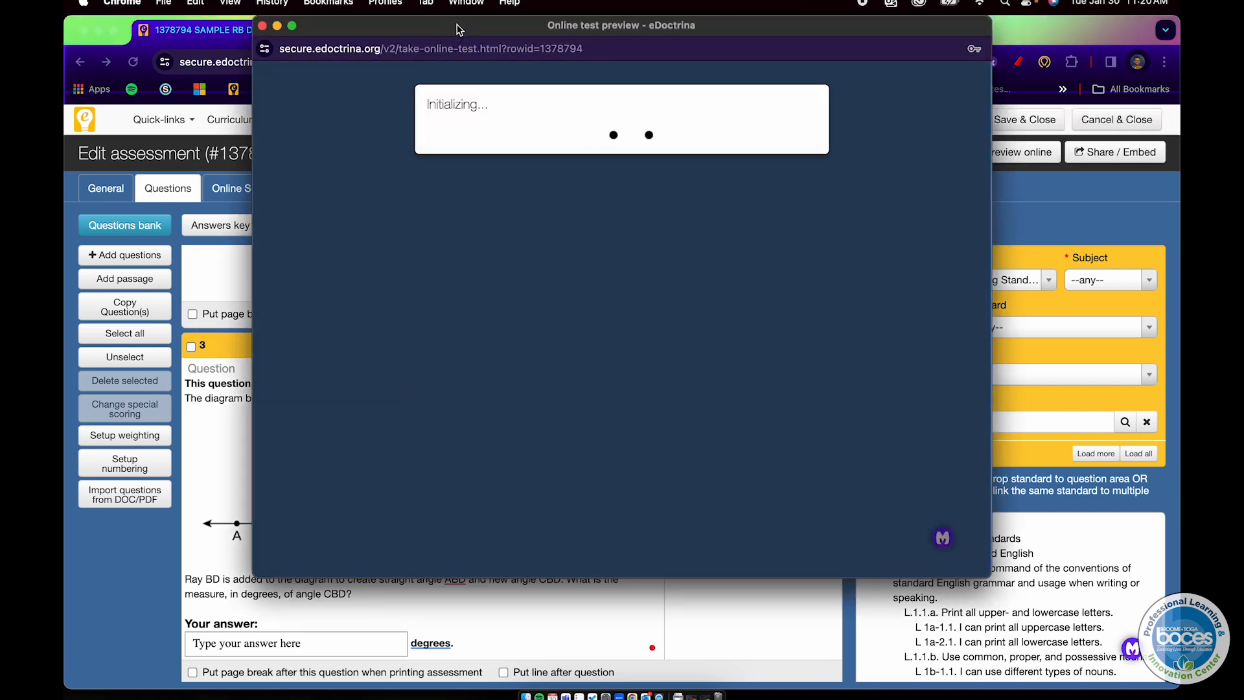
{"action": "double_click", "coordinate": [460, 30]}
{"action": "left_click", "coordinate": [93, 350]}
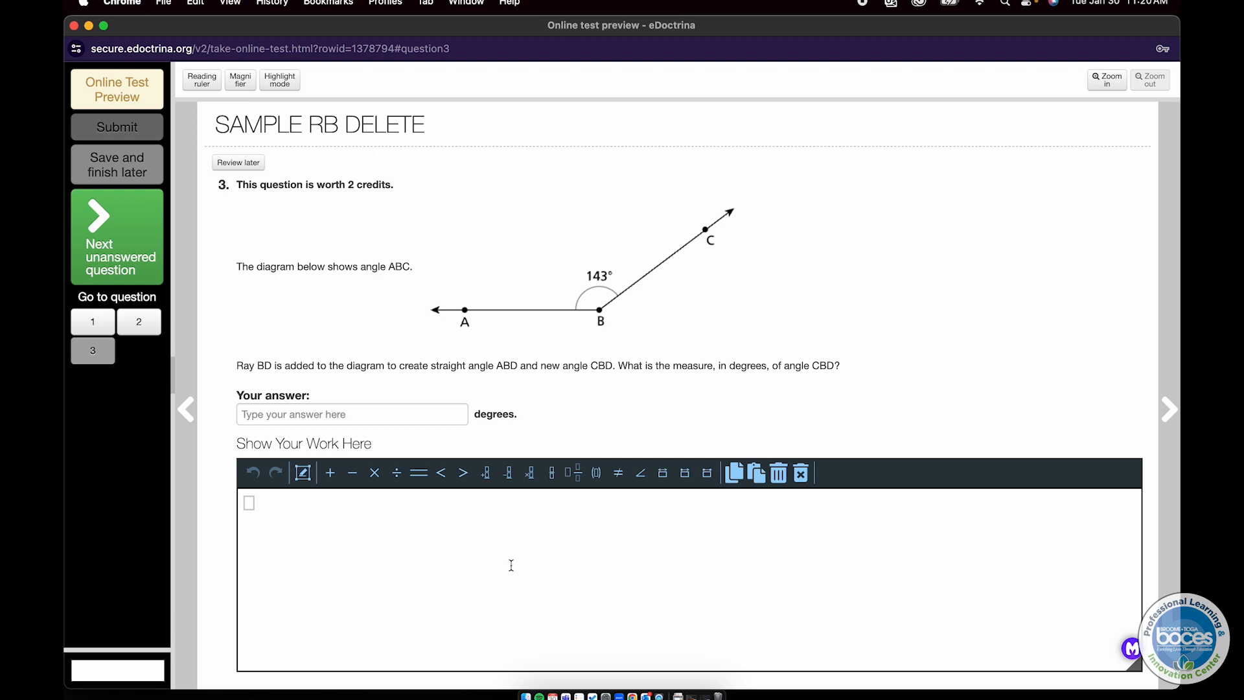
{"action": "left_click", "coordinate": [364, 415]}
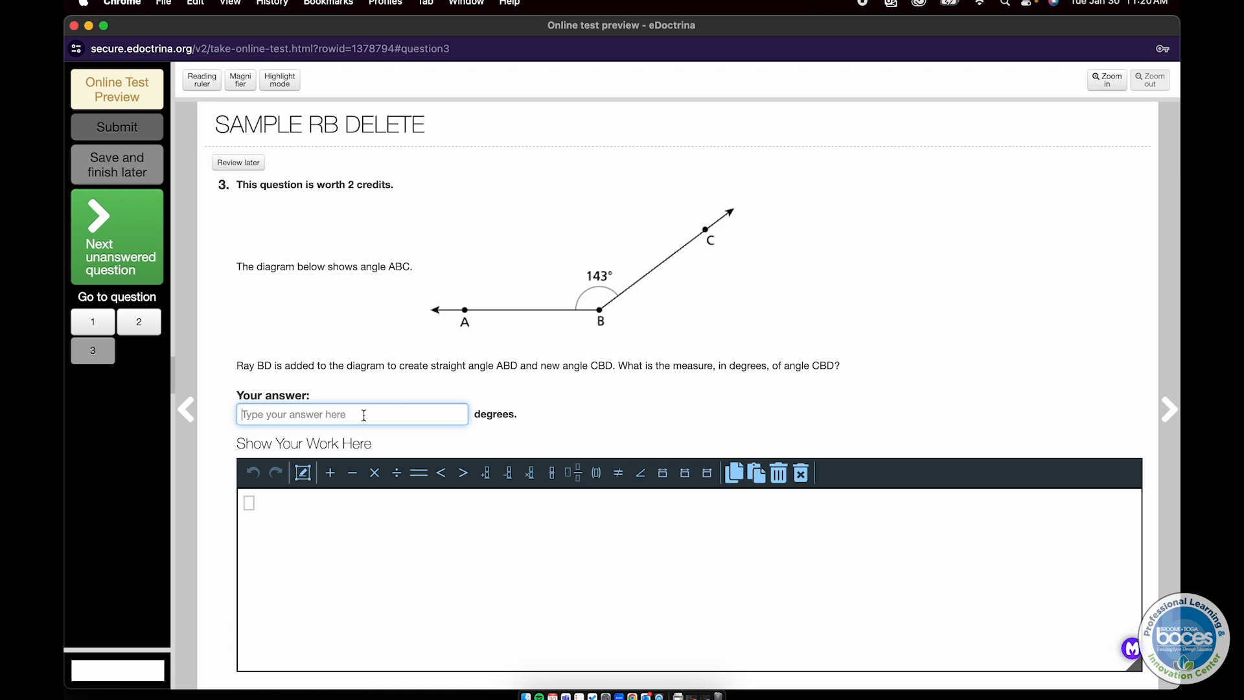
{"action": "type", "text": "100"}
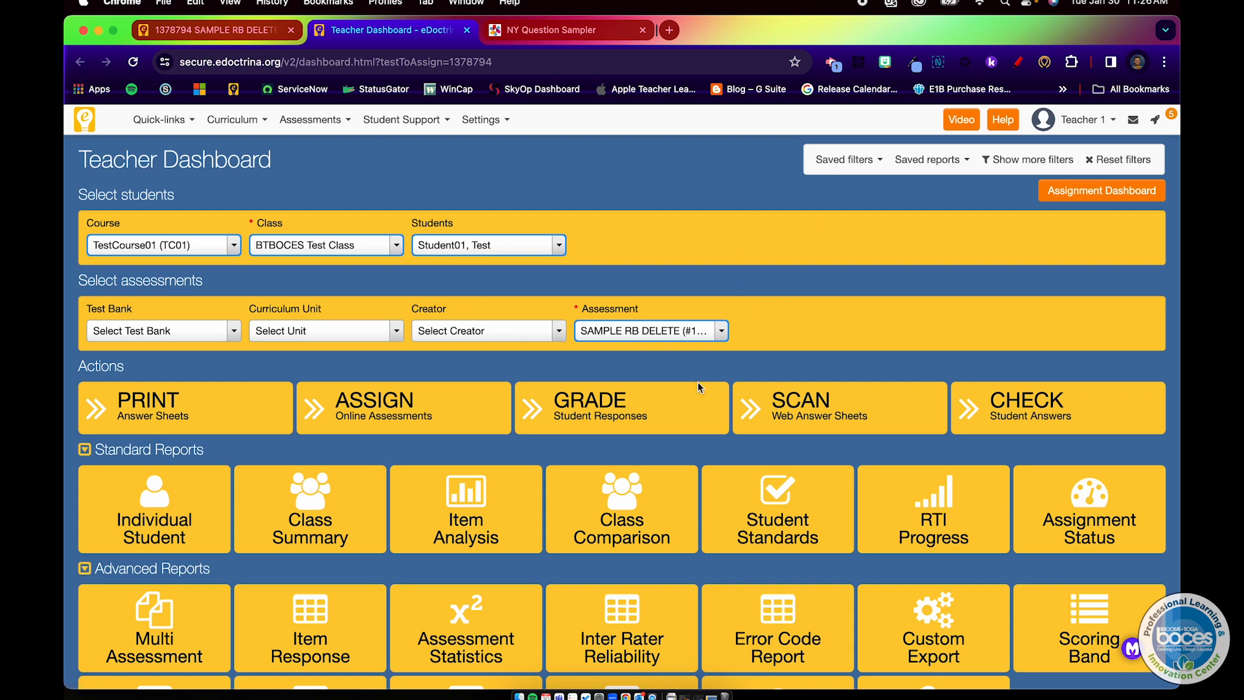
Review the assessment's questions in the Student Response Grader for the test student, and close the grader
{"action": "left_click", "coordinate": [644, 406]}
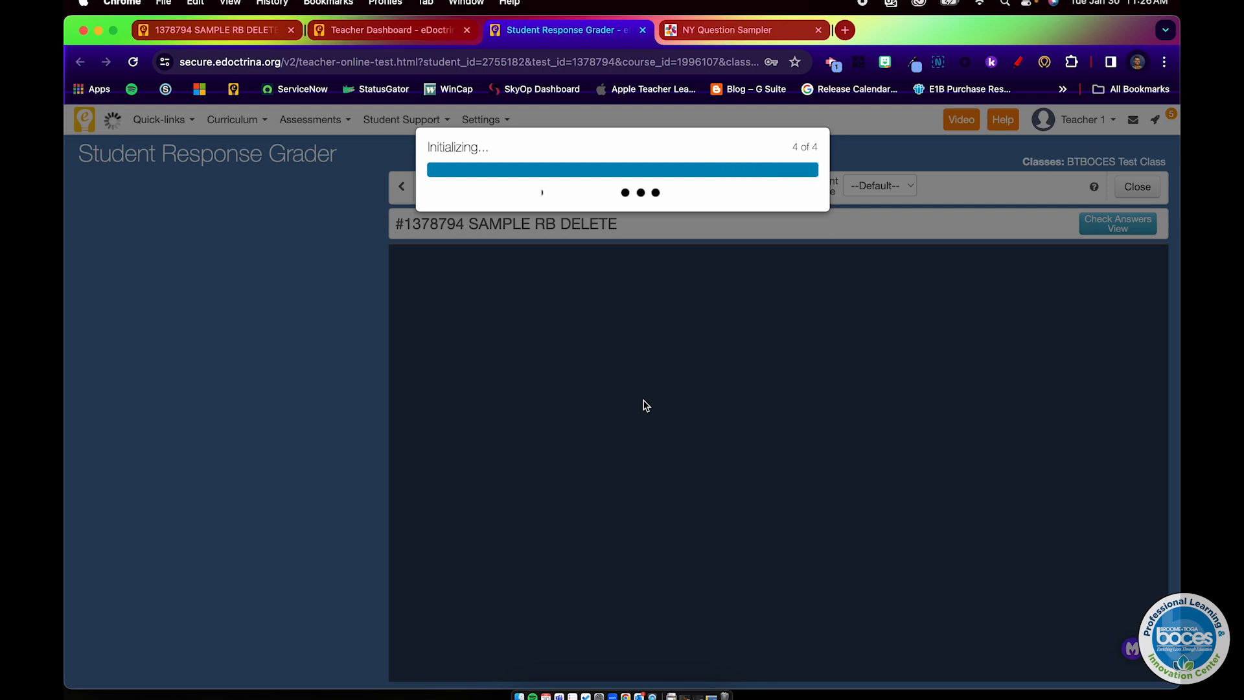
{"action": "scroll", "coordinate": [551, 347], "scroll_direction": "down", "scroll_amount": 2}
{"action": "scroll", "coordinate": [552, 347], "scroll_direction": "down", "scroll_amount": 3}
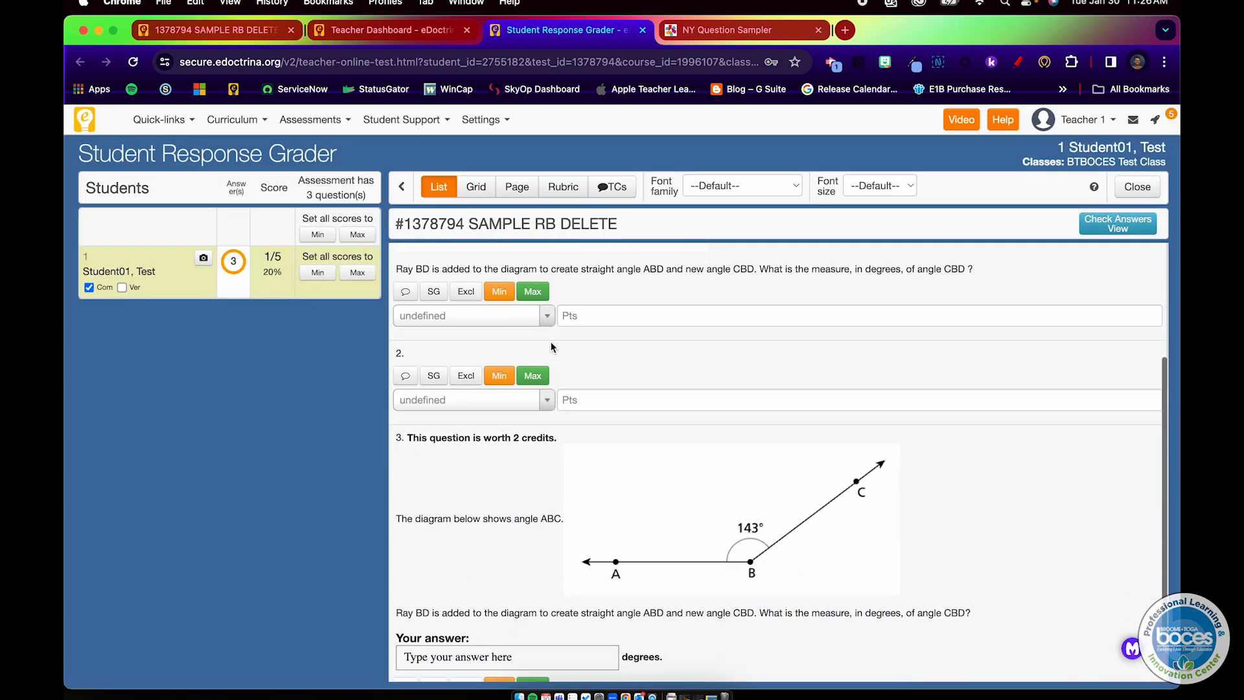
{"action": "scroll", "coordinate": [552, 347], "scroll_direction": "up", "scroll_amount": 1}
{"action": "scroll", "coordinate": [552, 348], "scroll_direction": "up", "scroll_amount": 3}
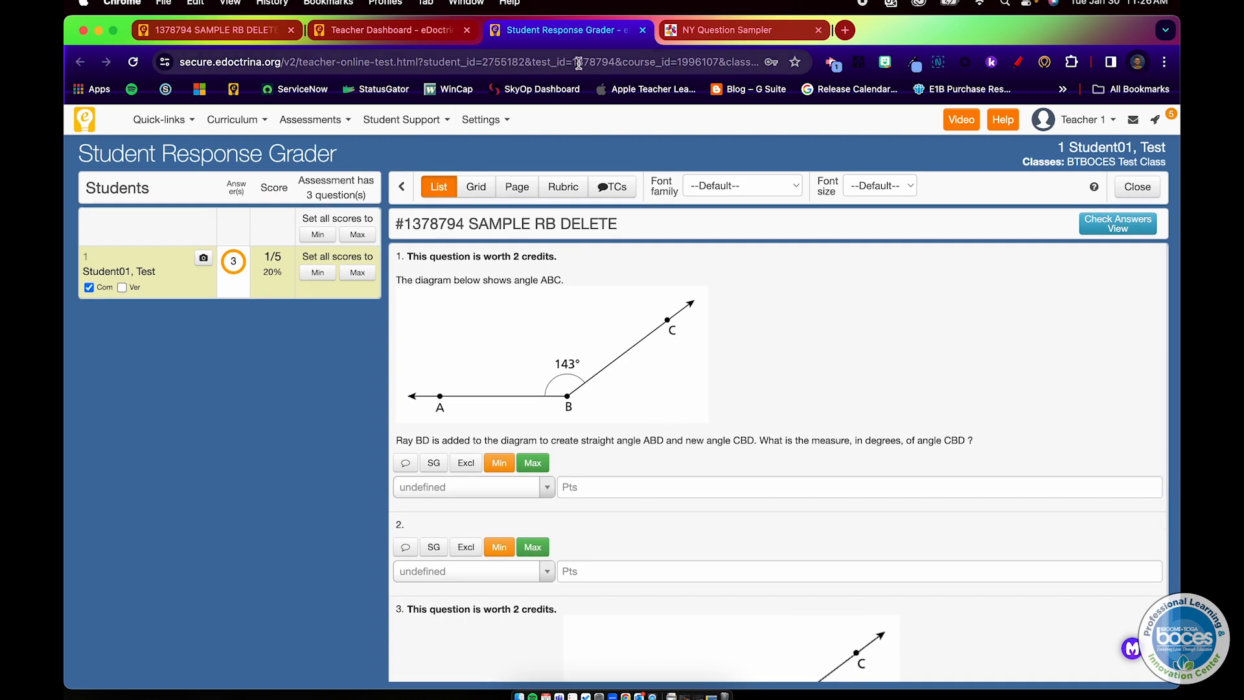
{"action": "left_click", "coordinate": [642, 29]}
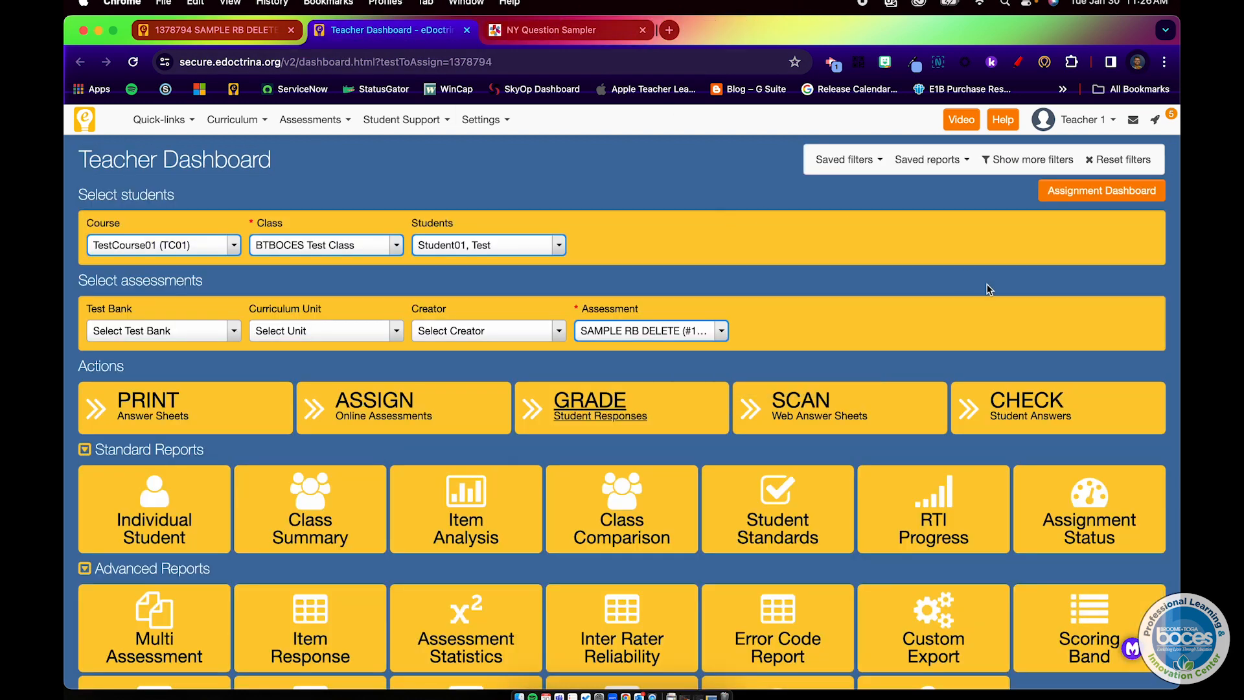
In the answer entry view for checking student answers, clear the test student's score for question 3
{"action": "left_click", "coordinate": [1069, 413]}
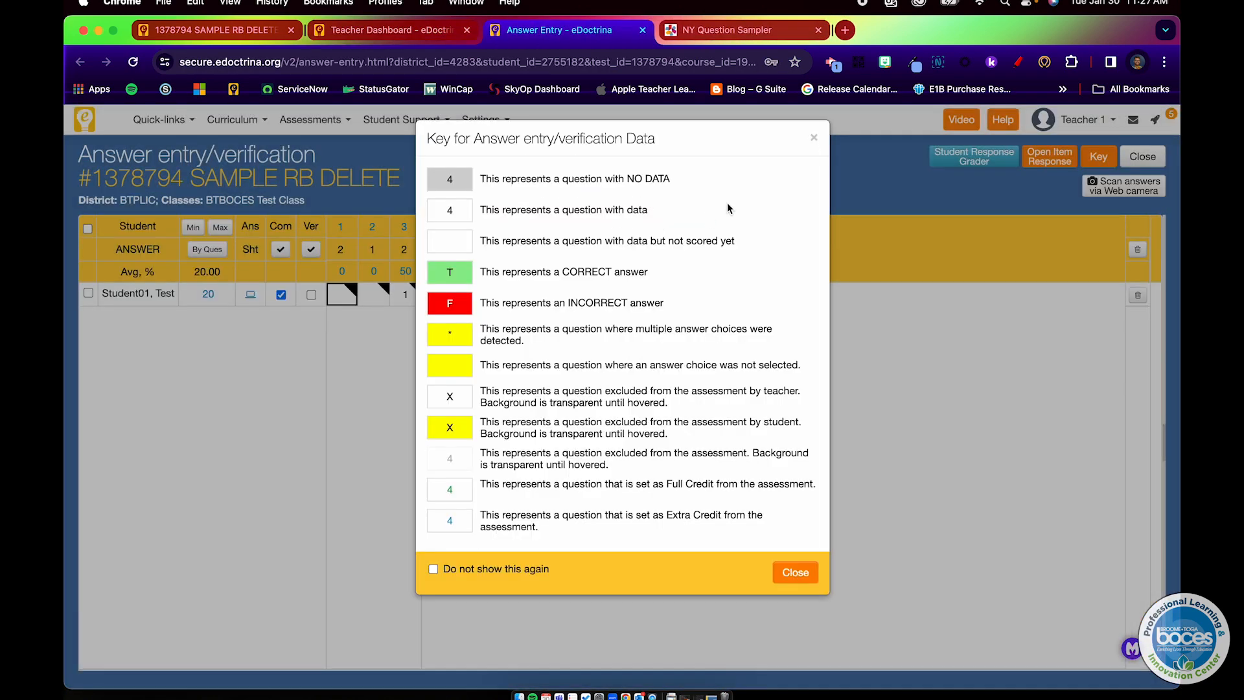
{"action": "left_click", "coordinate": [813, 138]}
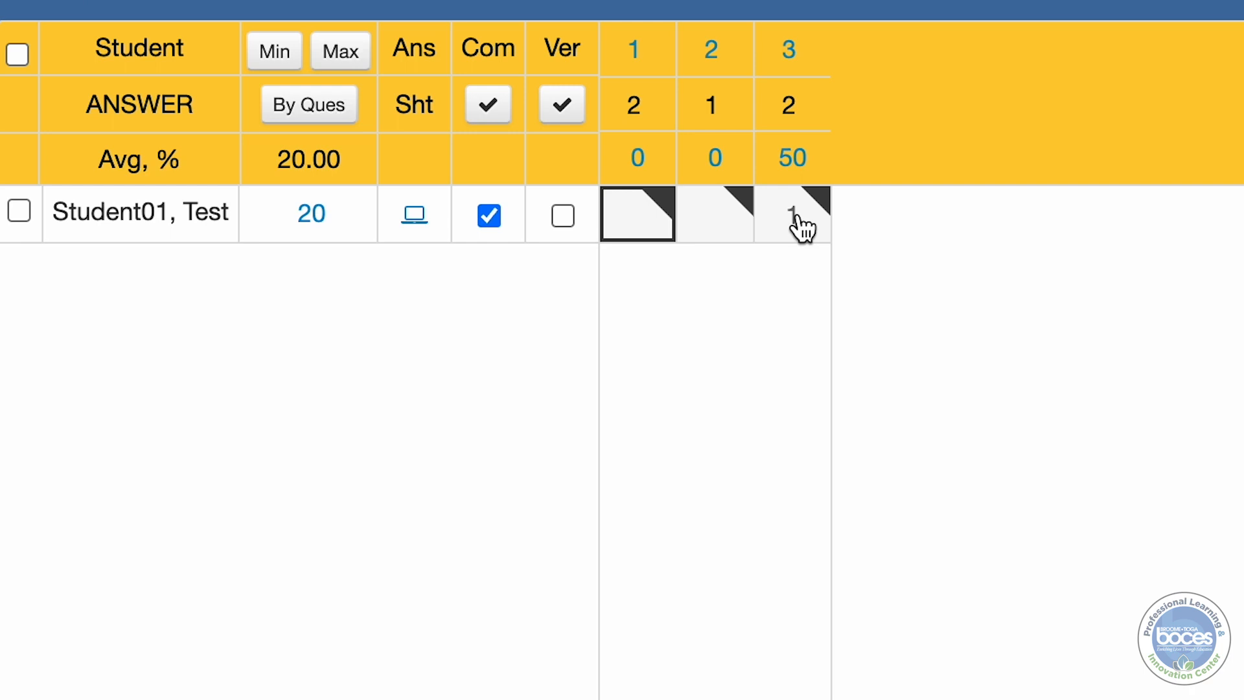
{"action": "left_click", "coordinate": [412, 302]}
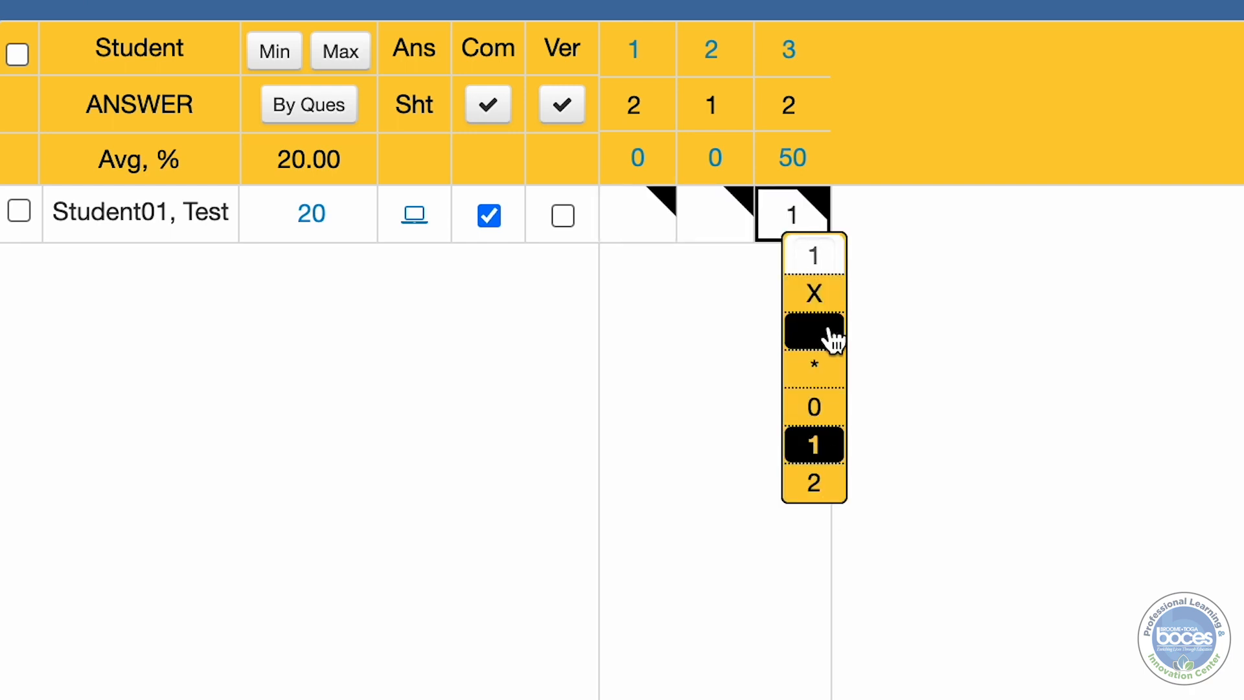
{"action": "left_click", "coordinate": [828, 350]}
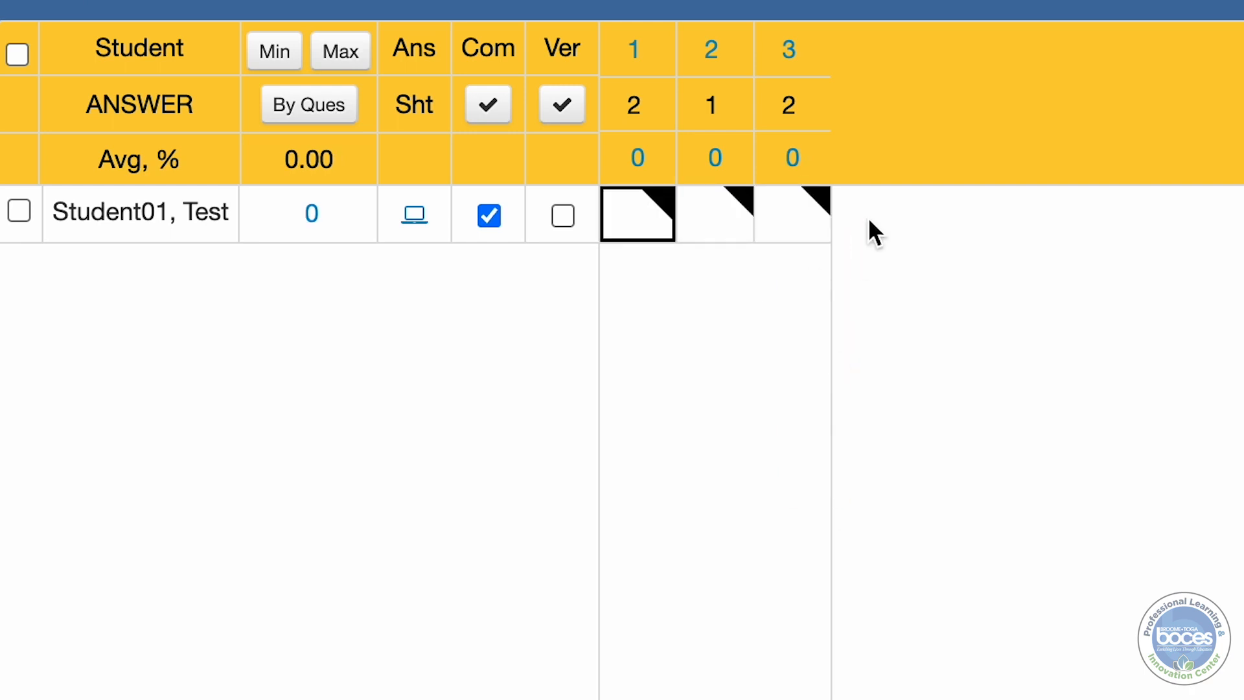
{"action": "left_click", "coordinate": [738, 232]}
{"action": "left_click", "coordinate": [639, 228]}
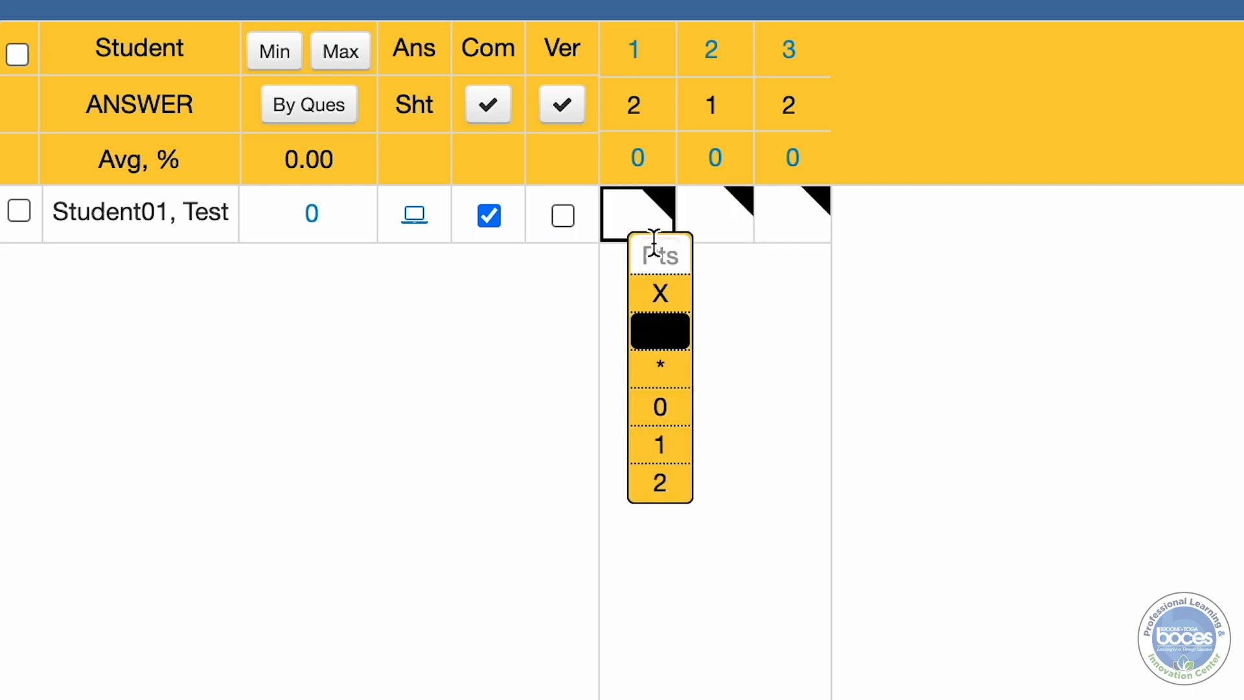
{"action": "left_click", "coordinate": [807, 381]}
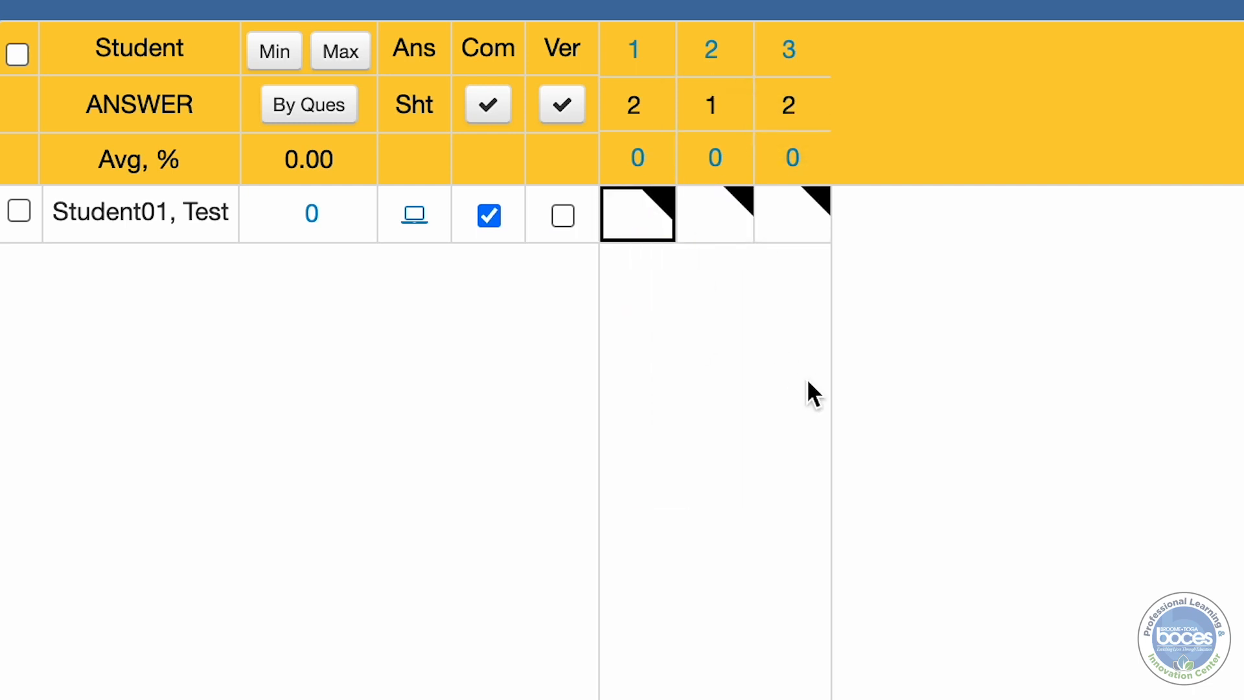
Open the test student's online answer to question 3 and examine the question, the submitted answer and the drawn work area
{"action": "left_click", "coordinate": [828, 202]}
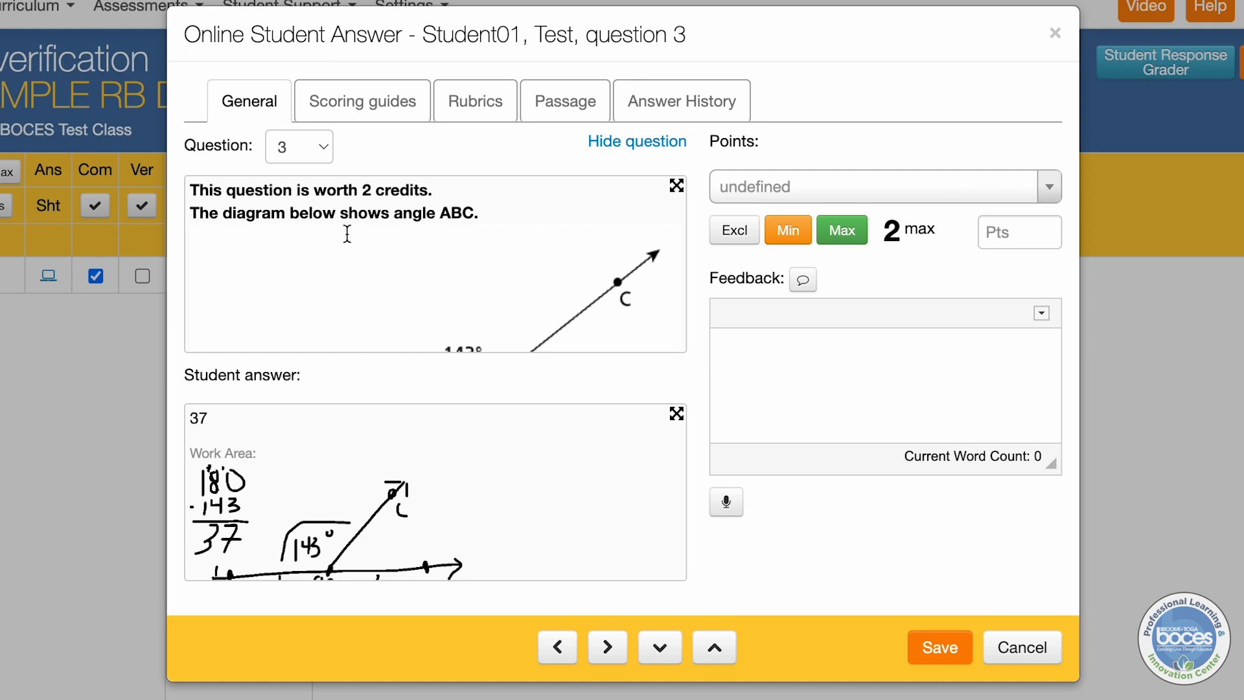
{"action": "scroll", "coordinate": [347, 234], "scroll_direction": "down", "scroll_amount": 5}
{"action": "scroll", "coordinate": [347, 234], "scroll_direction": "up", "scroll_amount": 4}
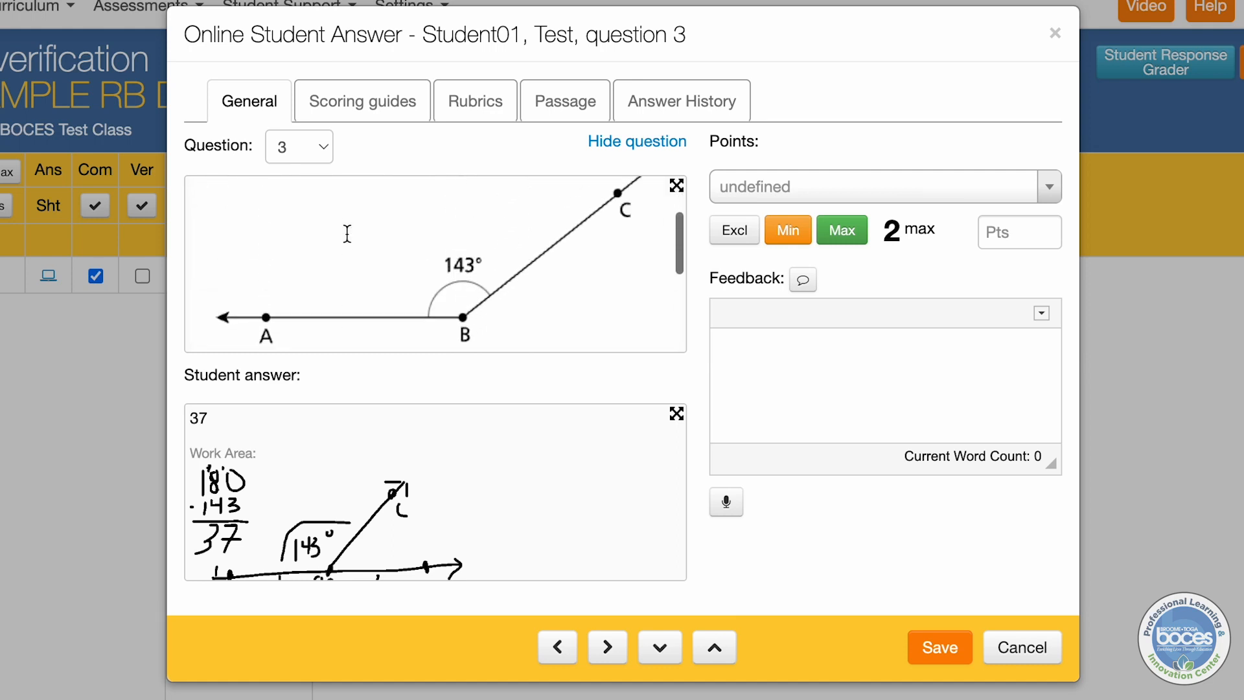
{"action": "scroll", "coordinate": [347, 234], "scroll_direction": "up", "scroll_amount": 2}
{"action": "scroll", "coordinate": [347, 234], "scroll_direction": "down", "scroll_amount": 5}
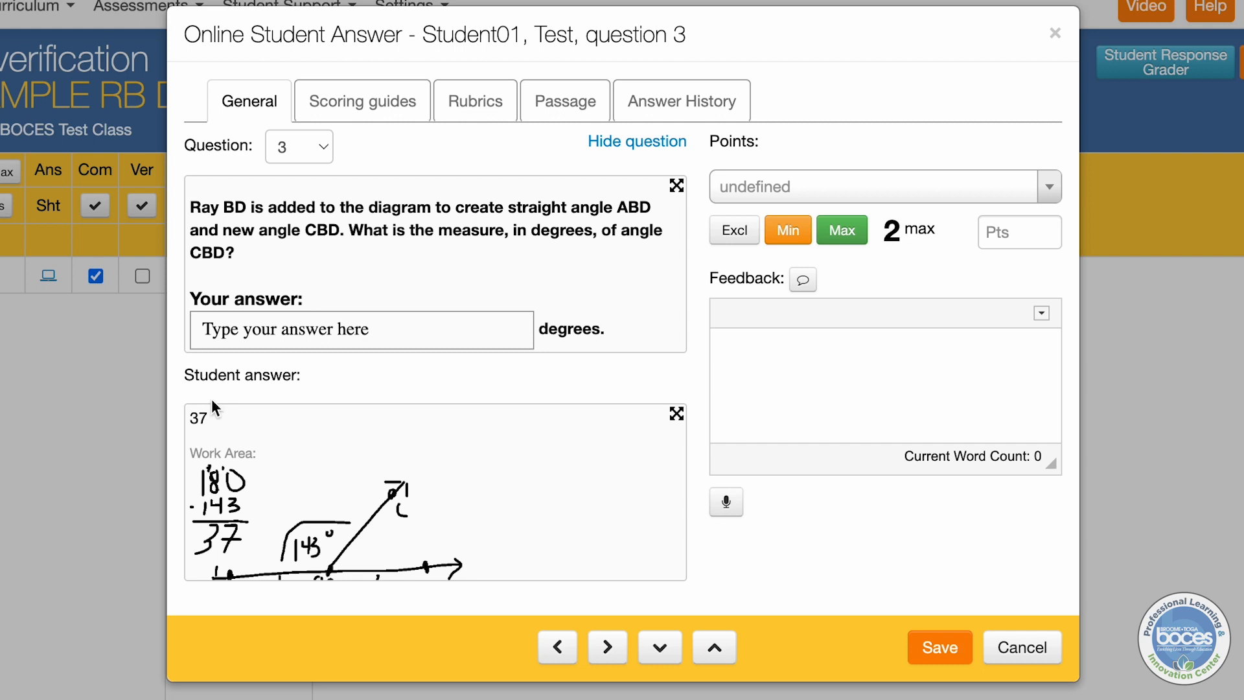
{"action": "scroll", "coordinate": [337, 435], "scroll_direction": "down", "scroll_amount": 1}
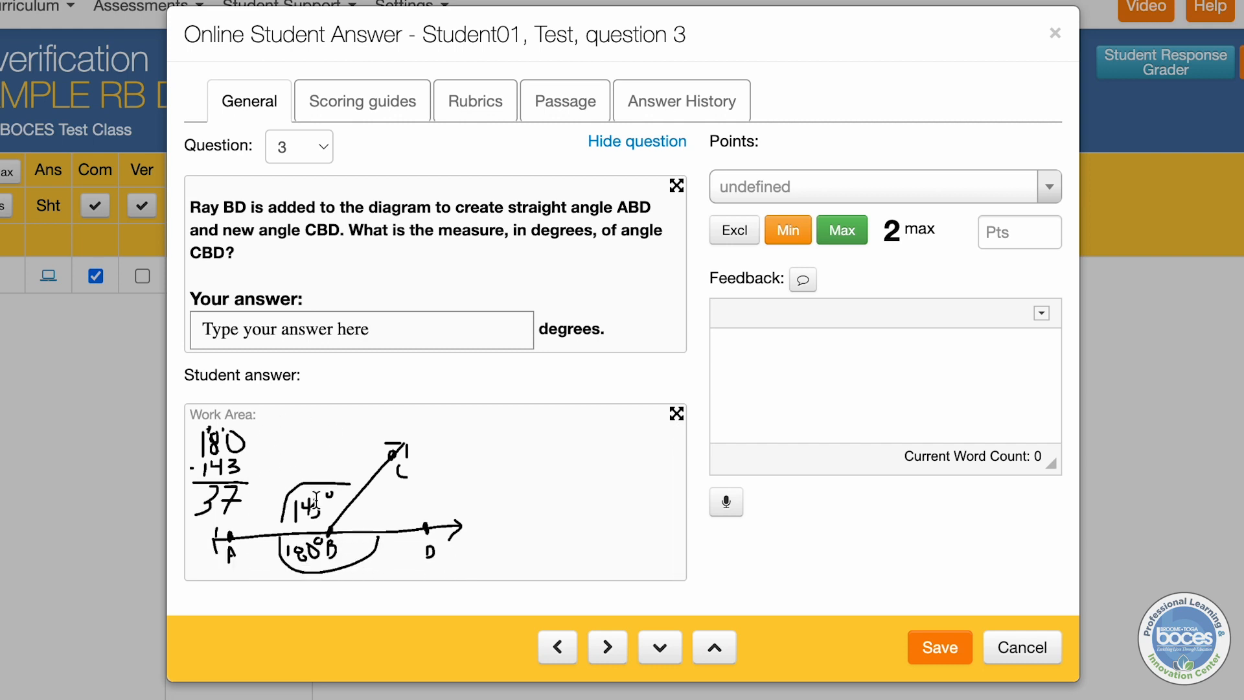
{"action": "scroll", "coordinate": [316, 501], "scroll_direction": "up", "scroll_amount": 1}
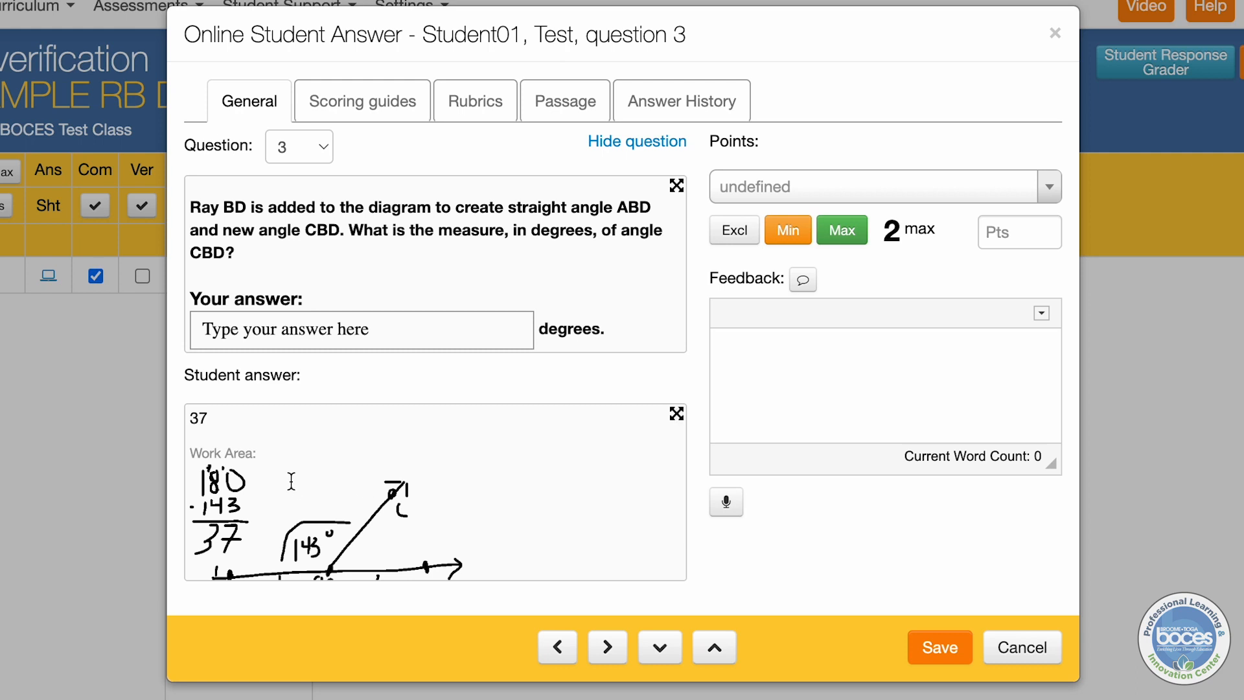
{"action": "scroll", "coordinate": [292, 480], "scroll_direction": "down", "scroll_amount": 1}
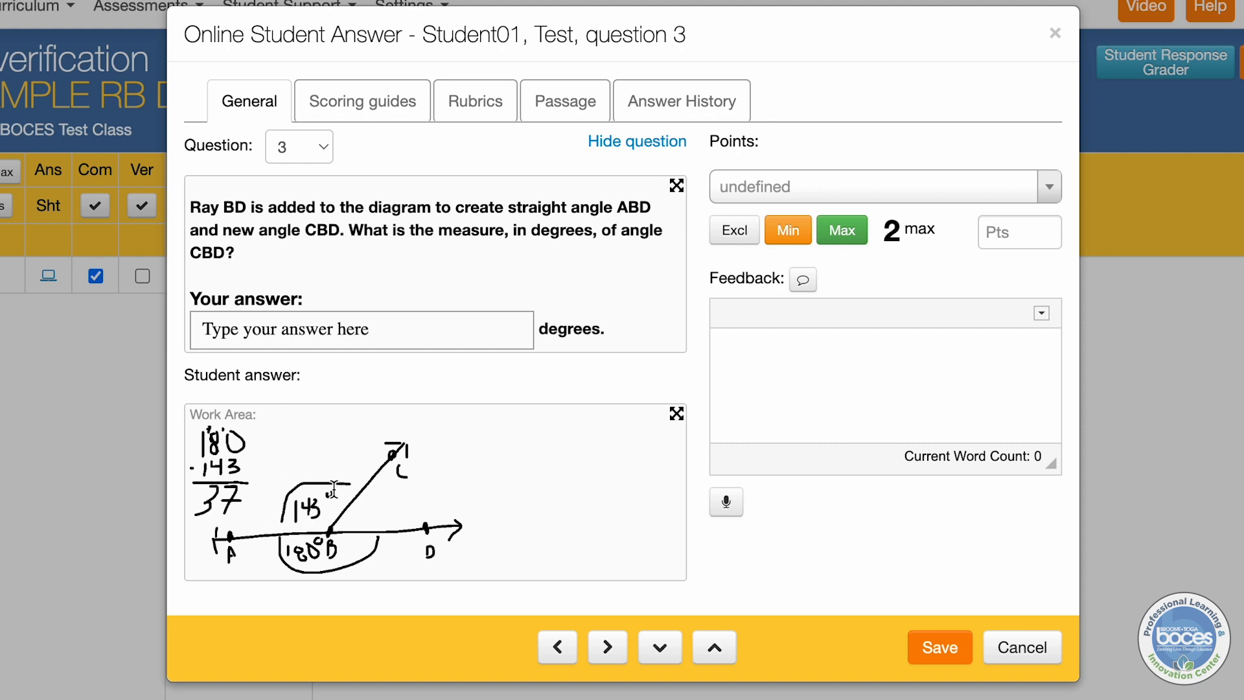
{"action": "scroll", "coordinate": [319, 288], "scroll_direction": "up", "scroll_amount": 1}
{"action": "scroll", "coordinate": [311, 445], "scroll_direction": "up", "scroll_amount": 1}
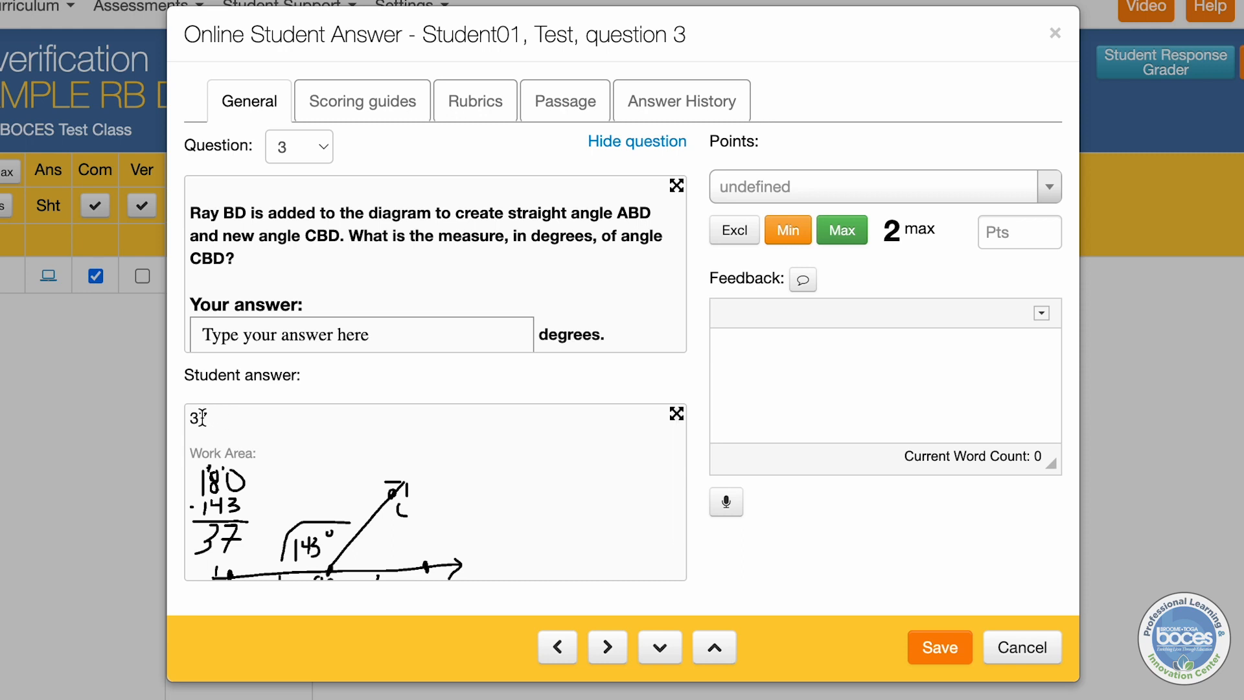
{"action": "scroll", "coordinate": [211, 417], "scroll_direction": "down", "scroll_amount": 1}
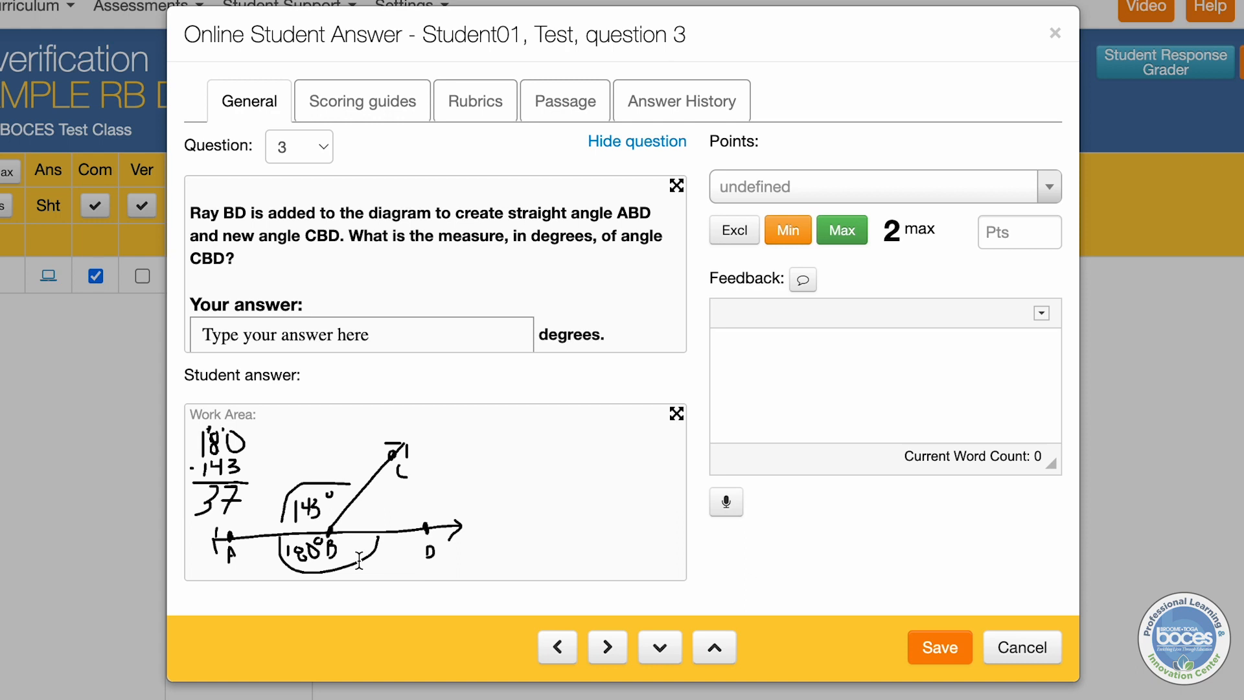
Award the test student 2 points for question 3, and go back through the online answers to questions 2 and 1
{"action": "left_click", "coordinate": [911, 189]}
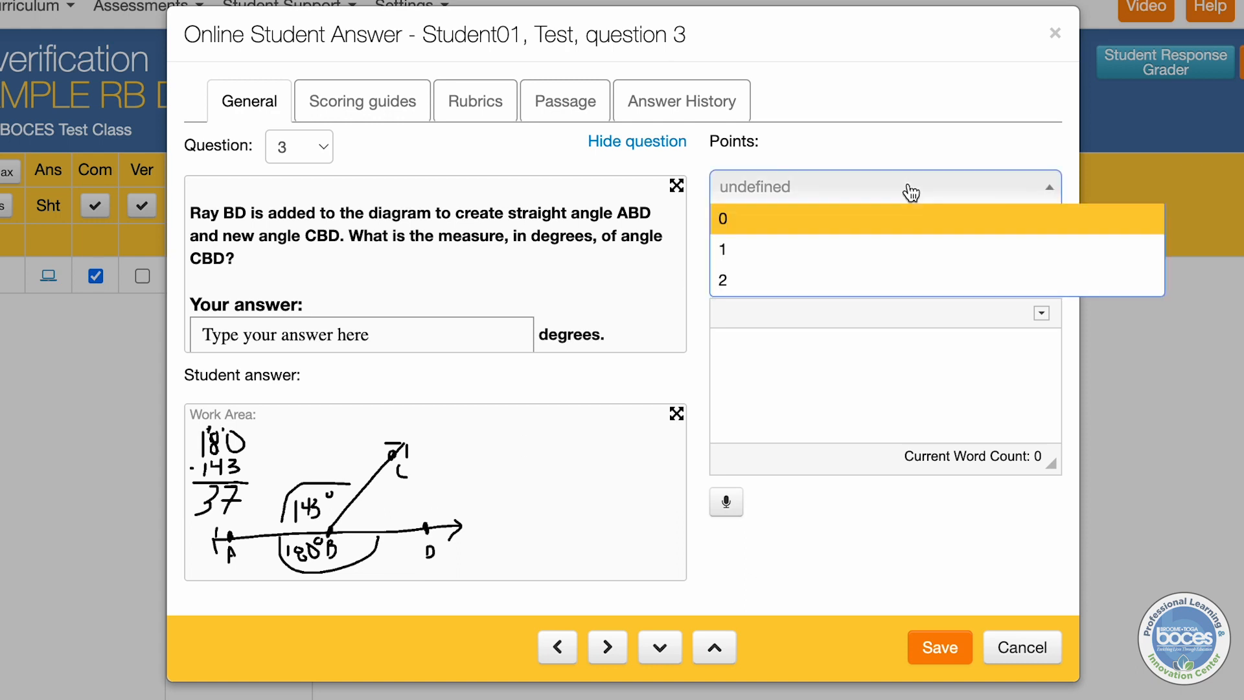
{"action": "left_click", "coordinate": [860, 274]}
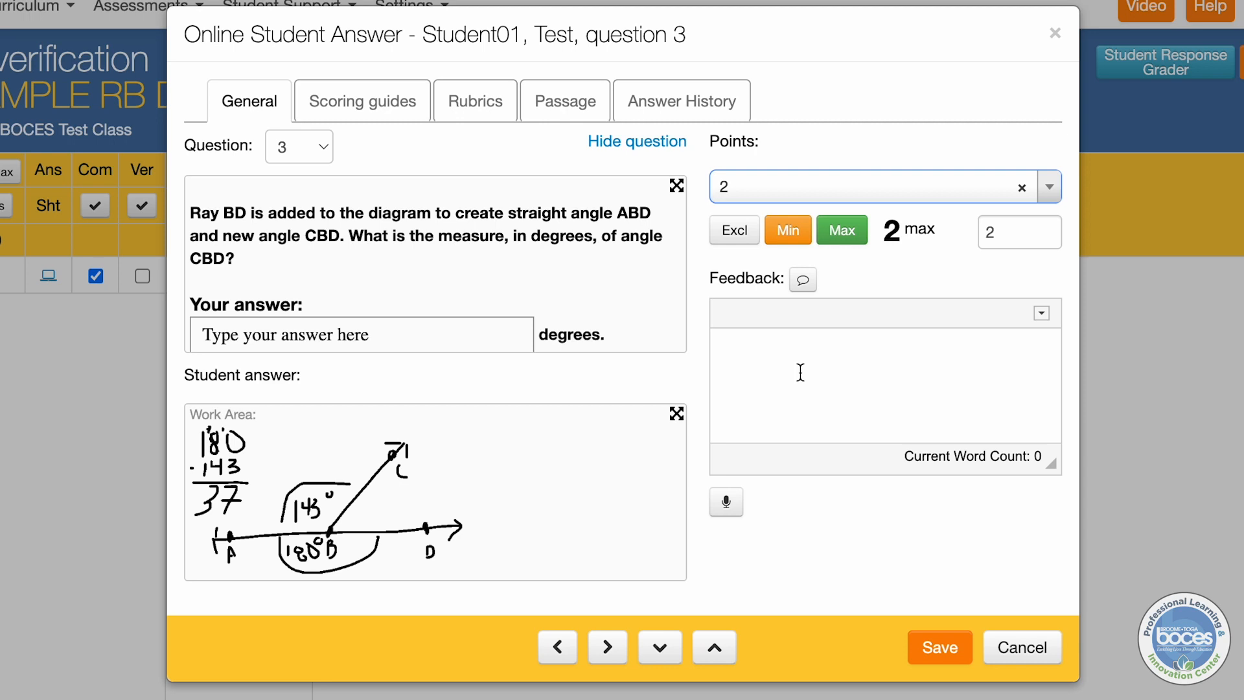
{"action": "left_click", "coordinate": [318, 154]}
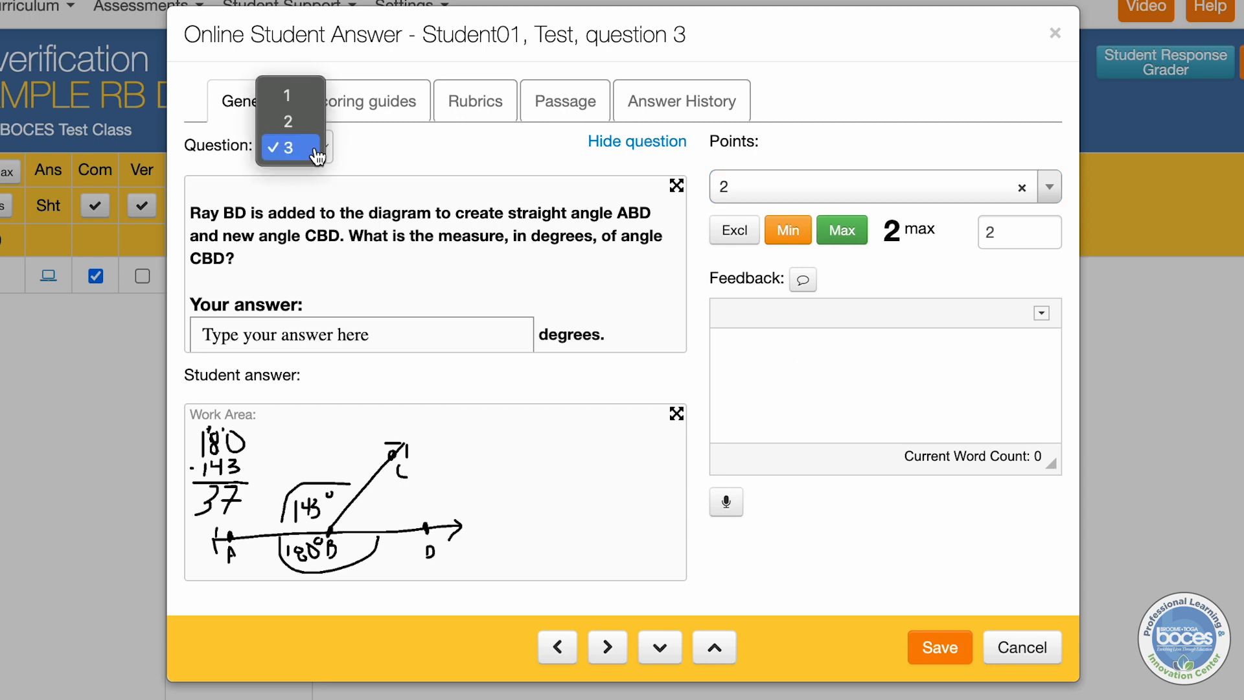
{"action": "left_click", "coordinate": [287, 149]}
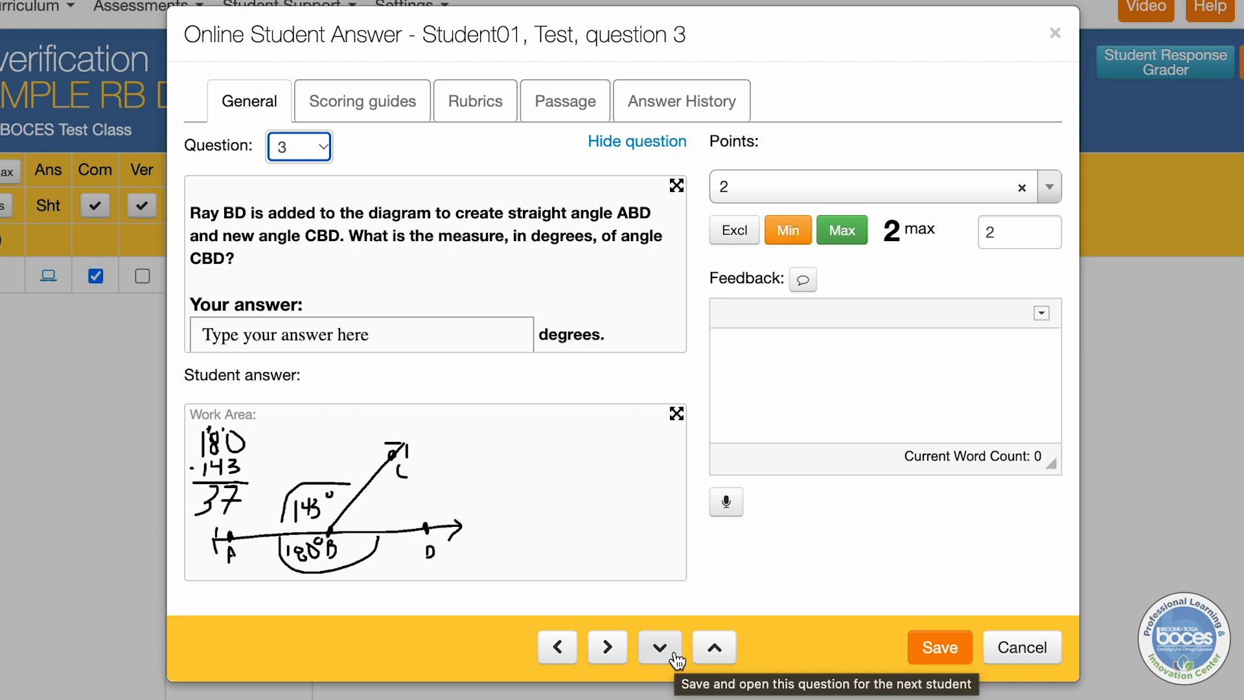
{"action": "left_click", "coordinate": [573, 650]}
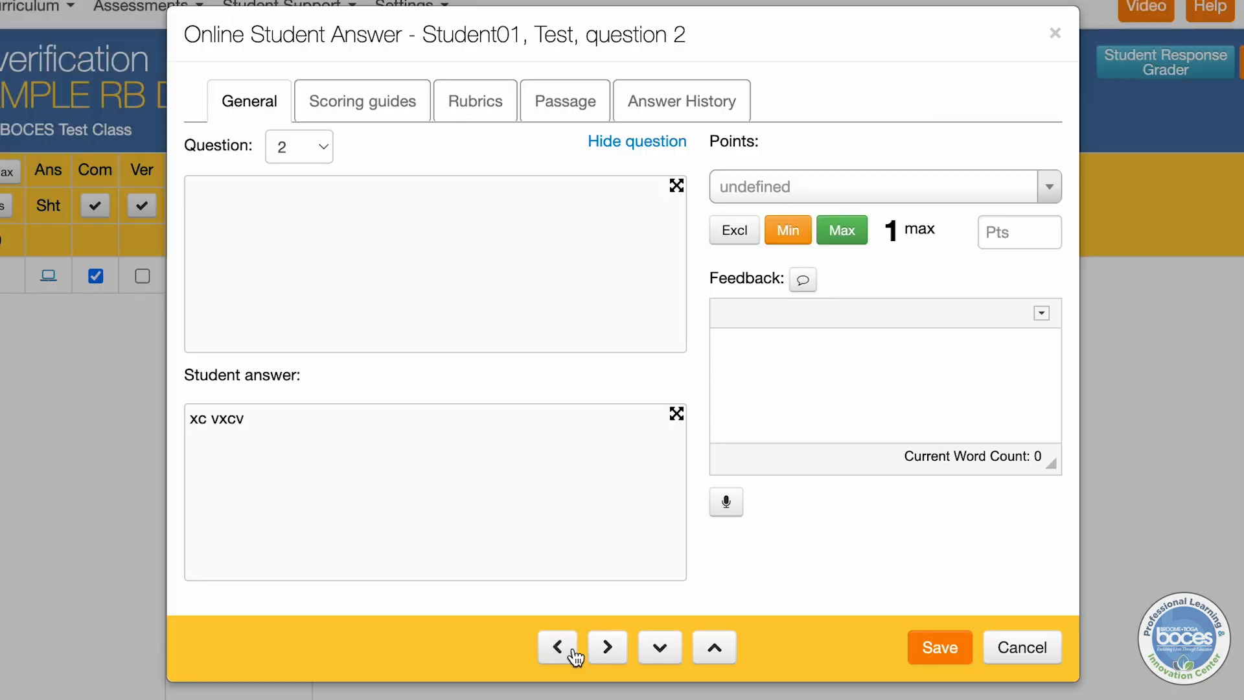
{"action": "left_click", "coordinate": [562, 647]}
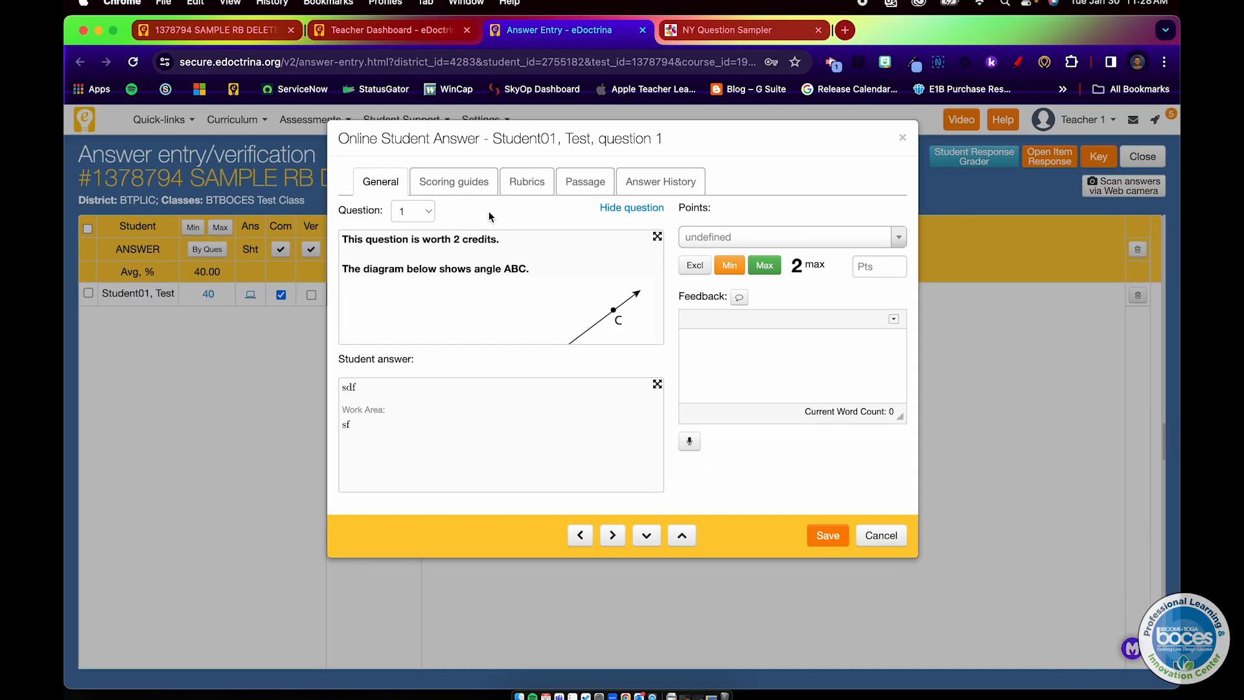
Return to the SAMPLE RB DELETE assessment editor and examine question 3's text and answer box in editing mode
{"action": "left_click", "coordinate": [385, 33]}
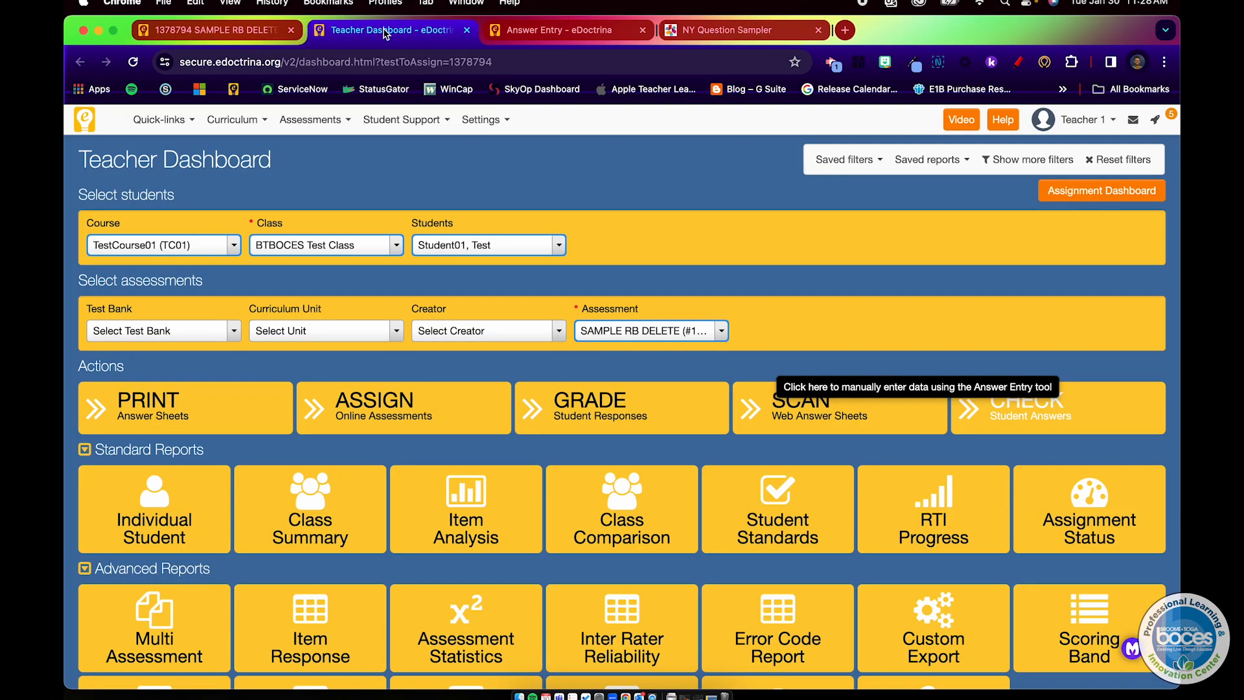
{"action": "left_click", "coordinate": [270, 33]}
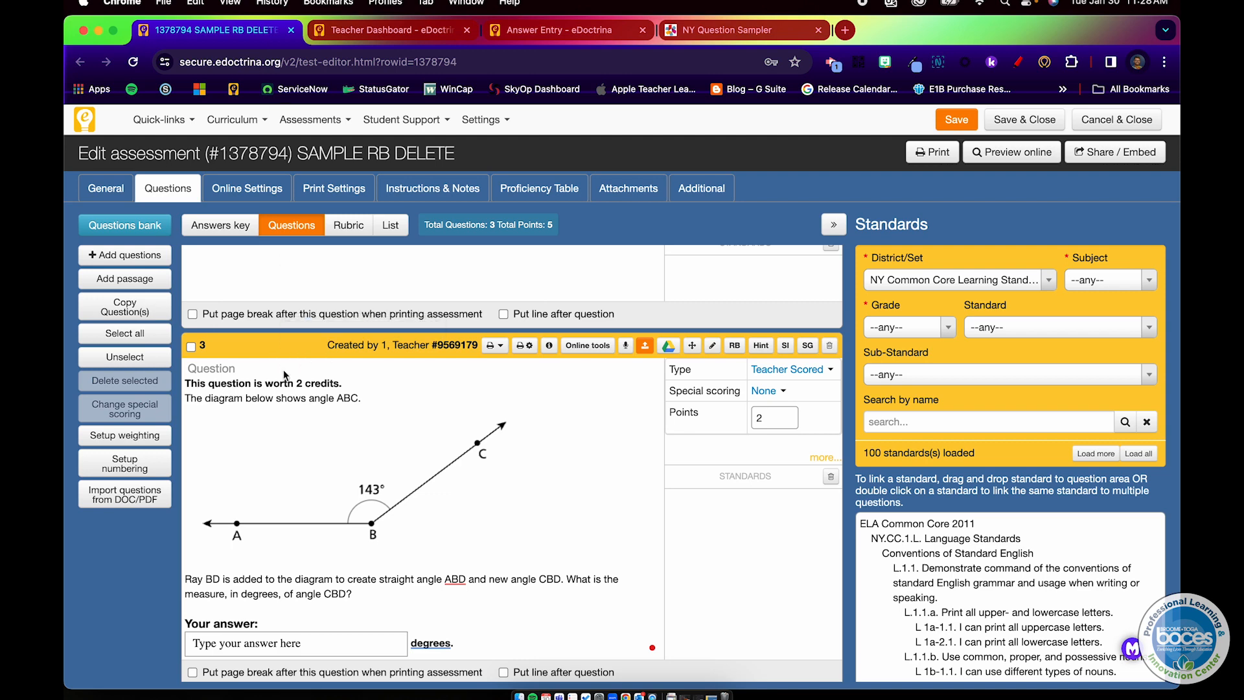
{"action": "left_click", "coordinate": [333, 608]}
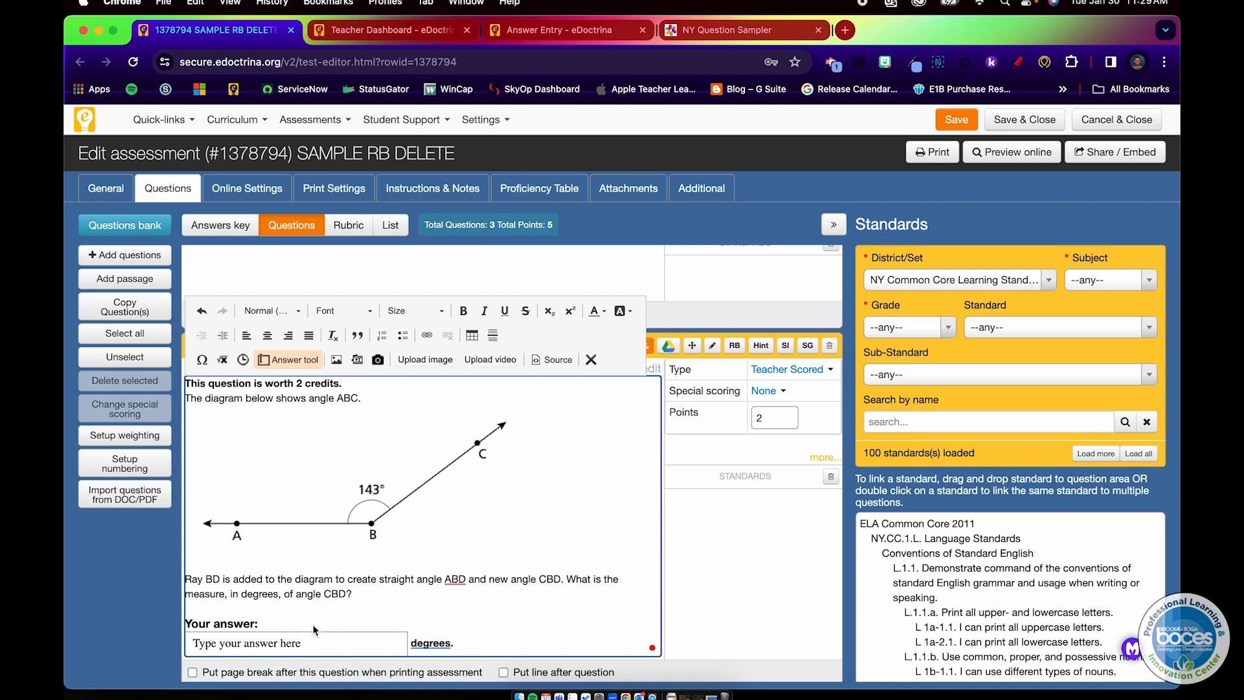
{"action": "left_click", "coordinate": [714, 556]}
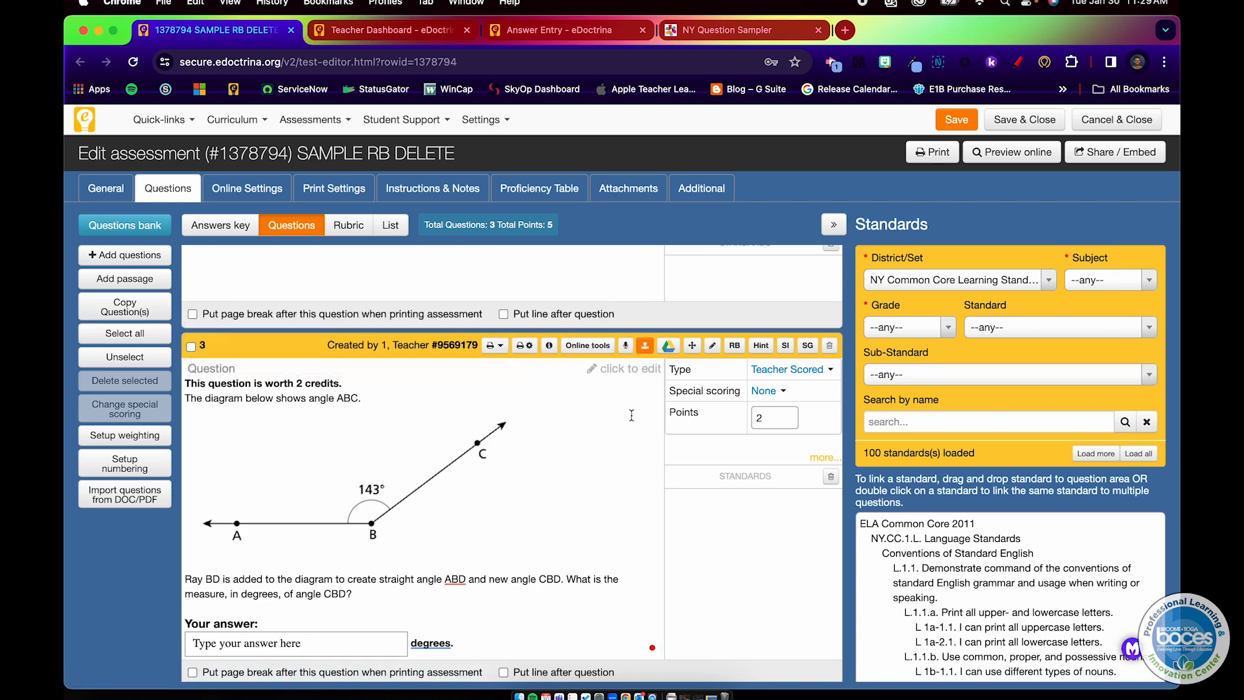
Review the work area options in question 3's online tools, keep the current choice, and save the tool settings
{"action": "left_click", "coordinate": [603, 351]}
{"action": "left_click", "coordinate": [435, 253]}
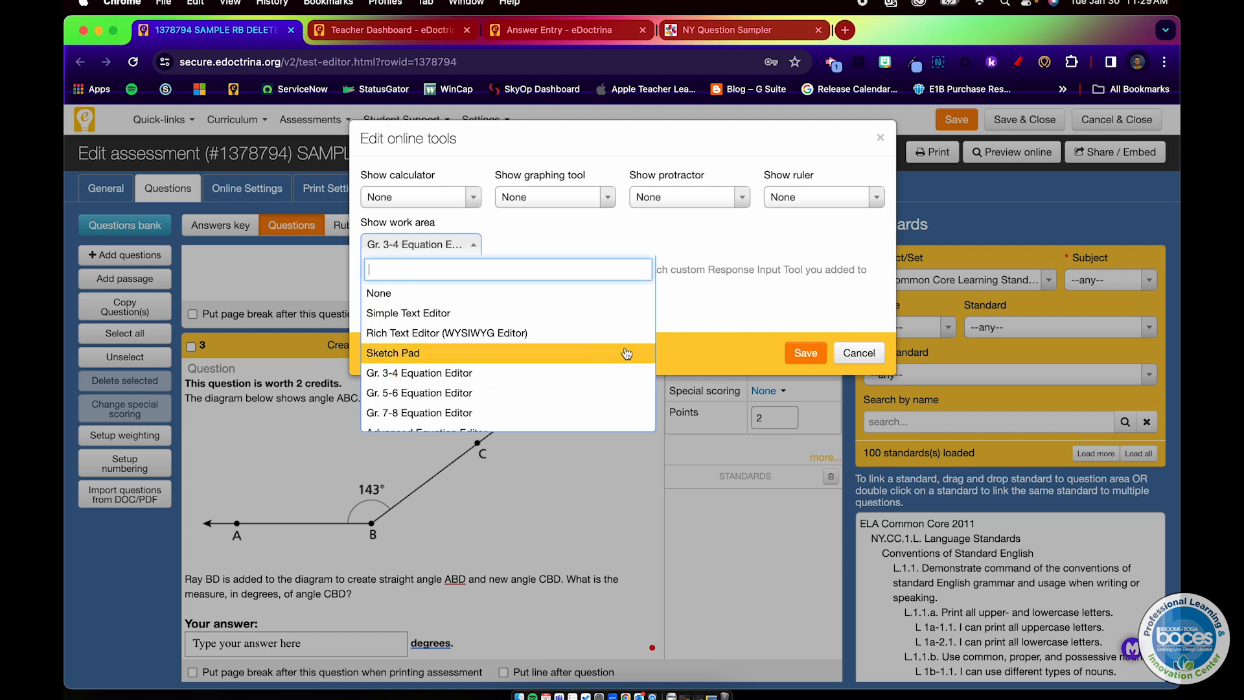
{"action": "left_click", "coordinate": [674, 333]}
{"action": "left_click", "coordinate": [805, 353]}
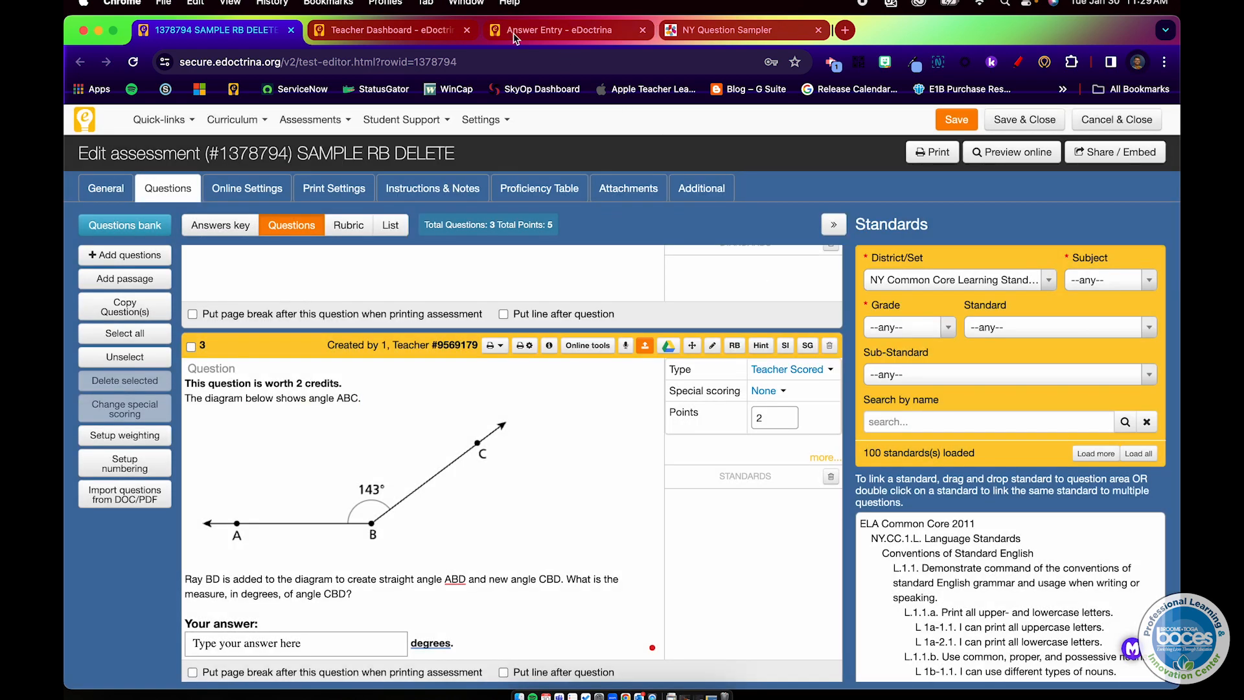
Revisit the student answer check on the Teacher Dashboard and return to the test student's online answer in answer entry
{"action": "left_click", "coordinate": [431, 31]}
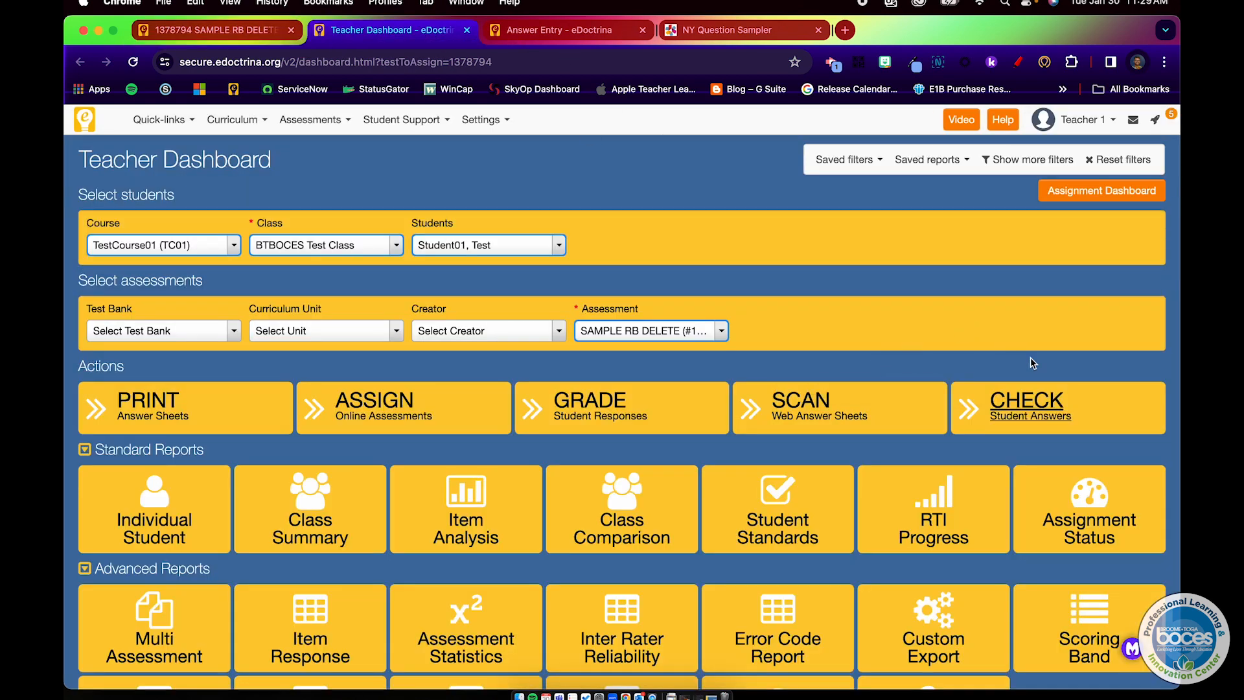
{"action": "left_click", "coordinate": [1072, 403]}
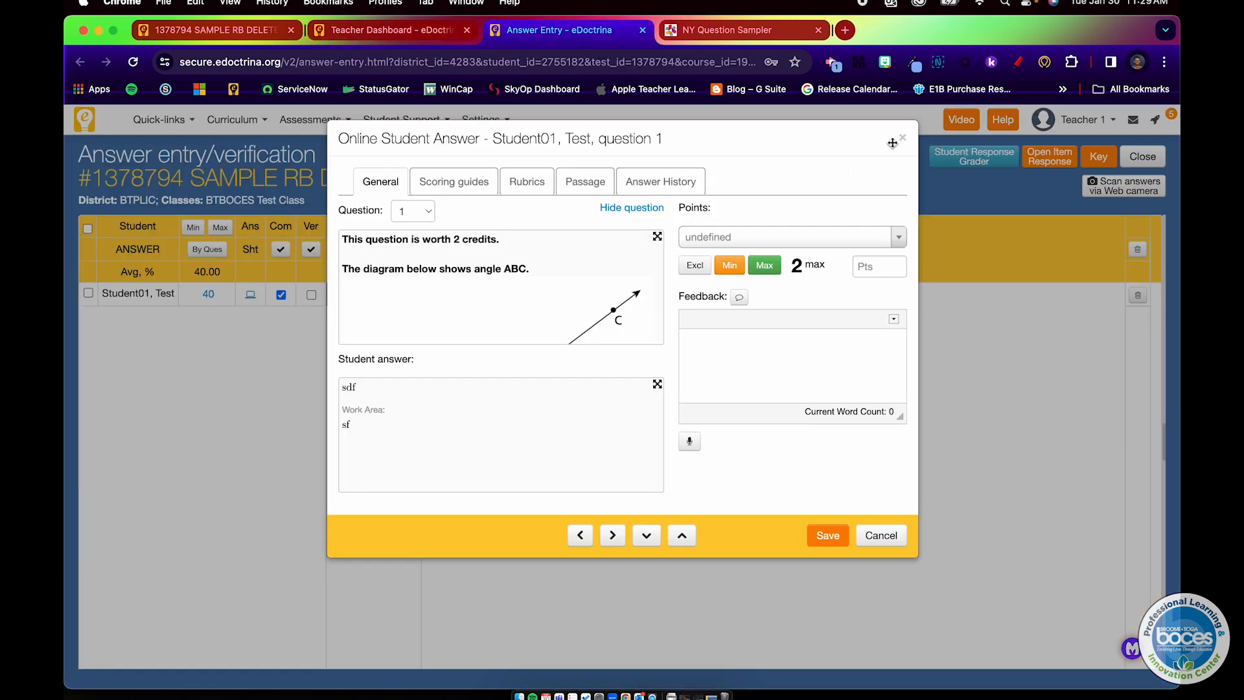